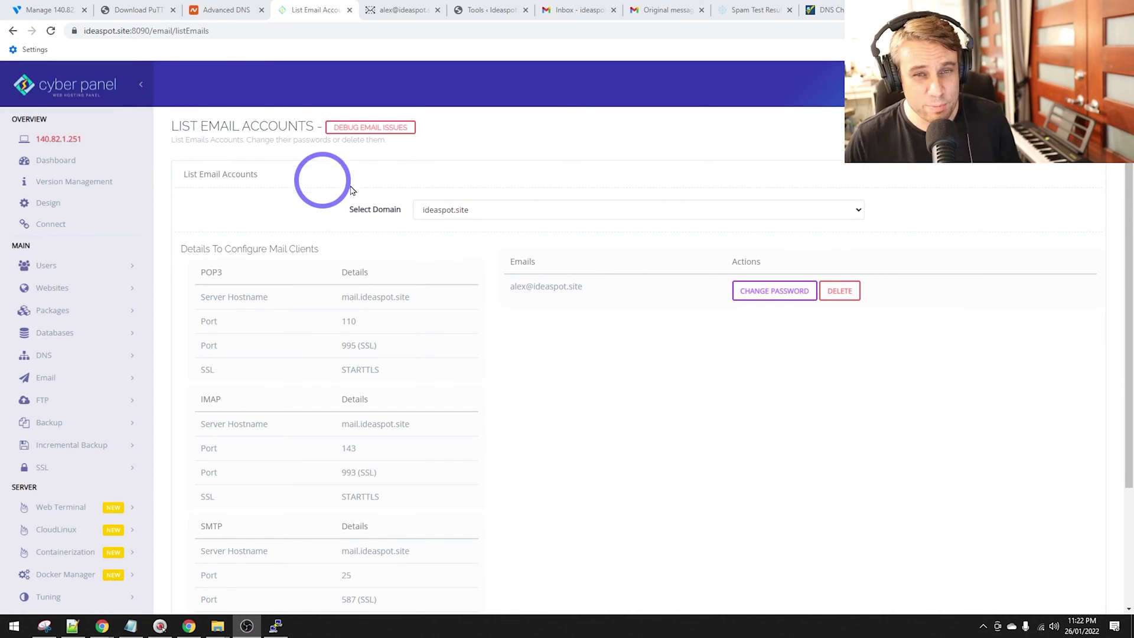
Review the RainLoop inbox, Gmail test emails and message headers, then return to CyberPanel.
left_click(394, 10)
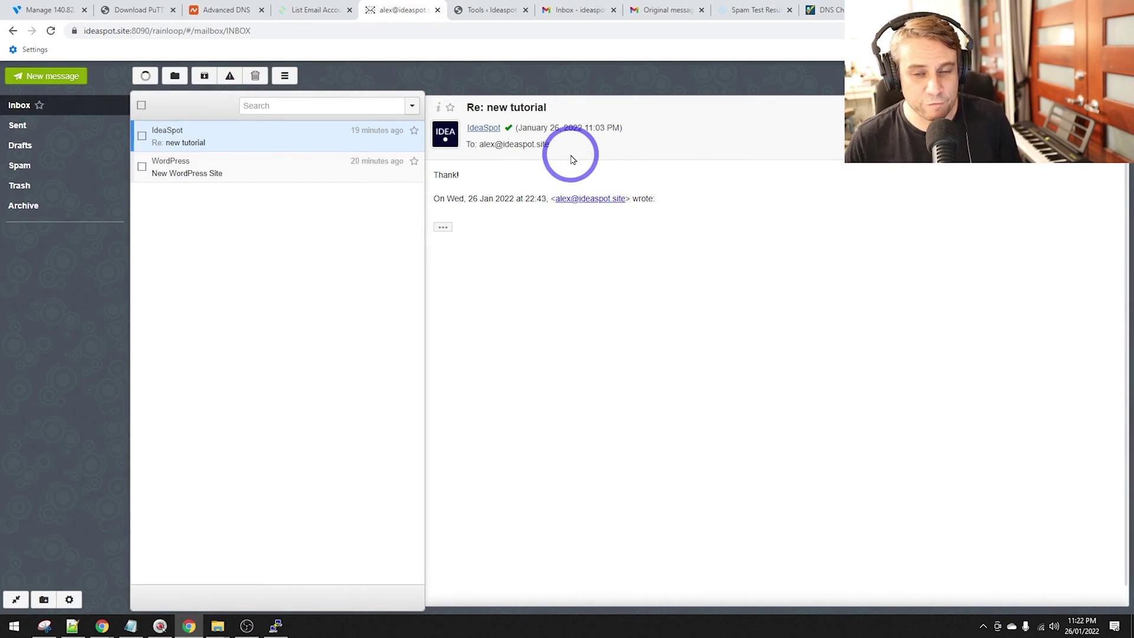
left_click(567, 5)
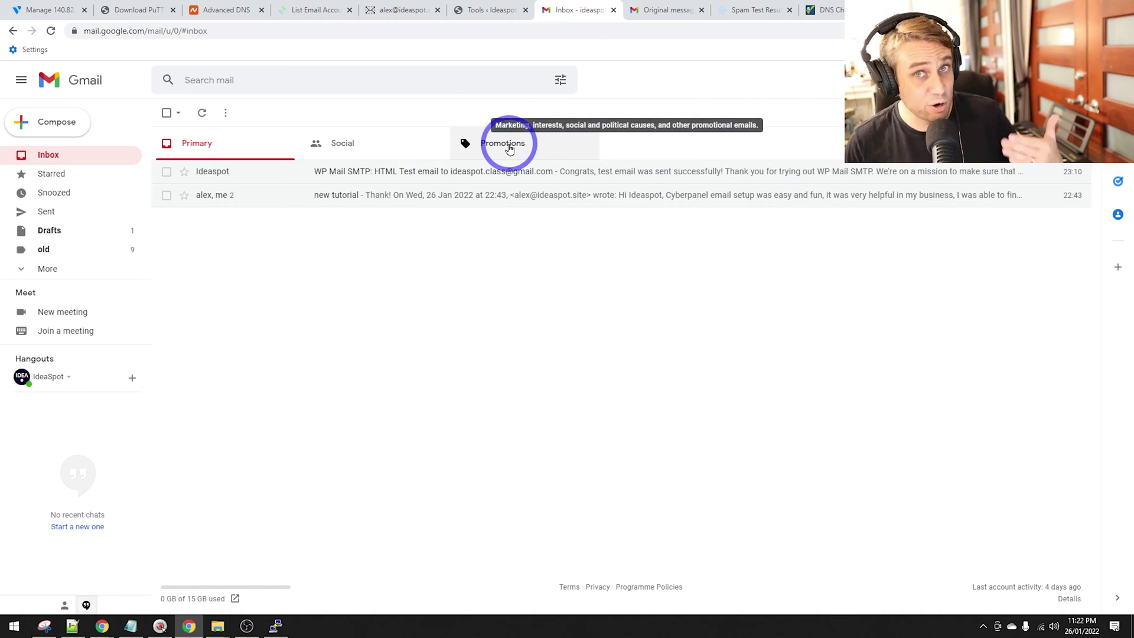
left_click(652, 10)
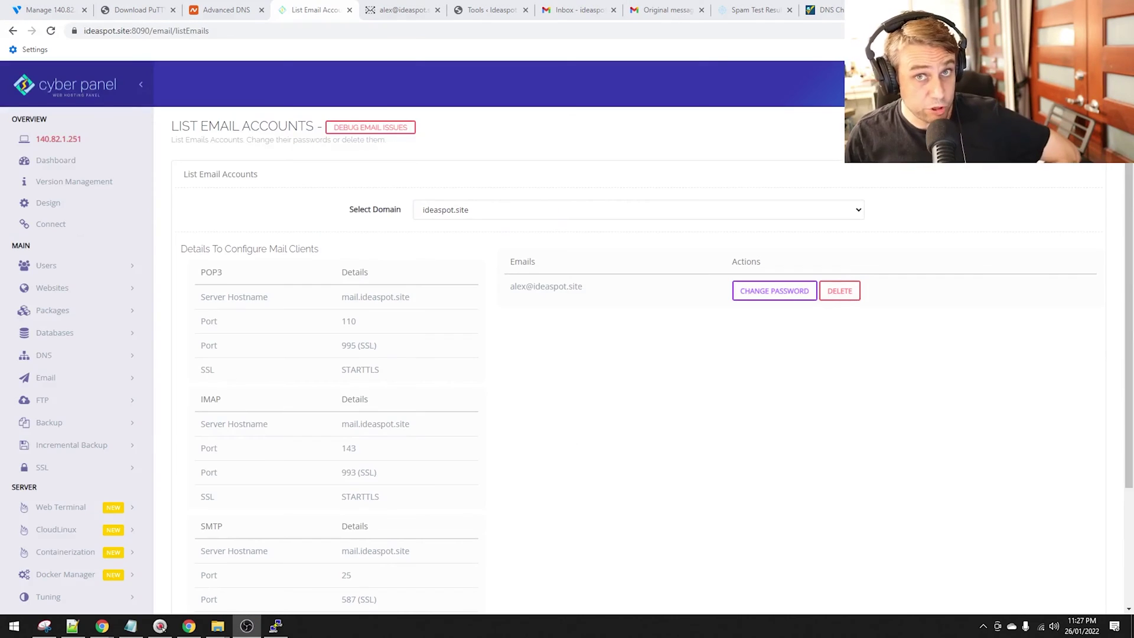
left_click(396, 7)
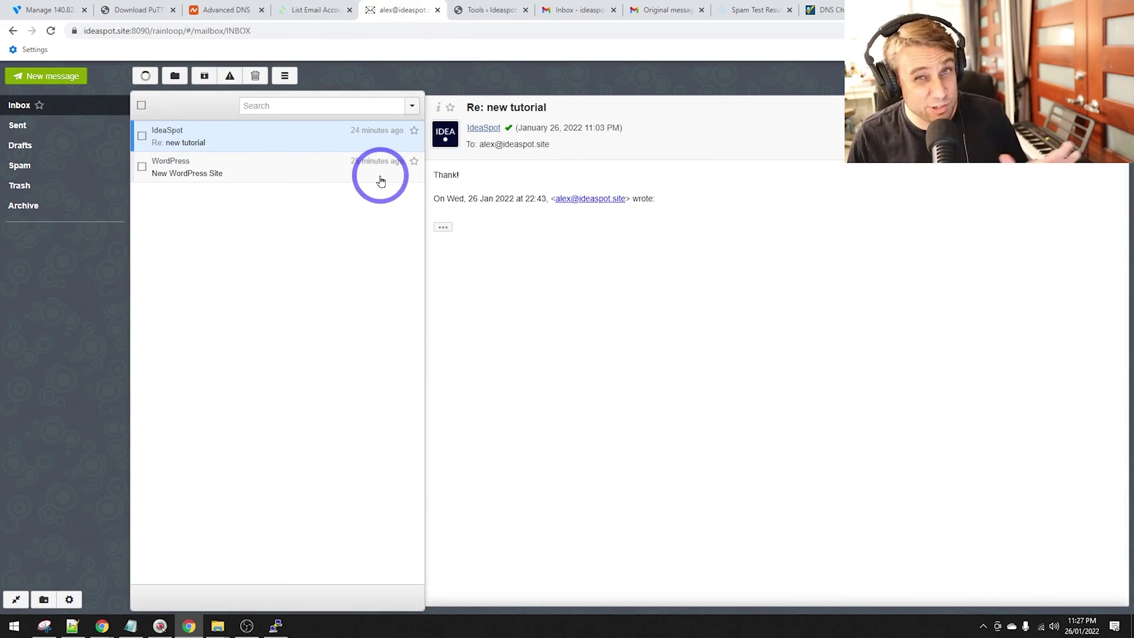
left_click(323, 6)
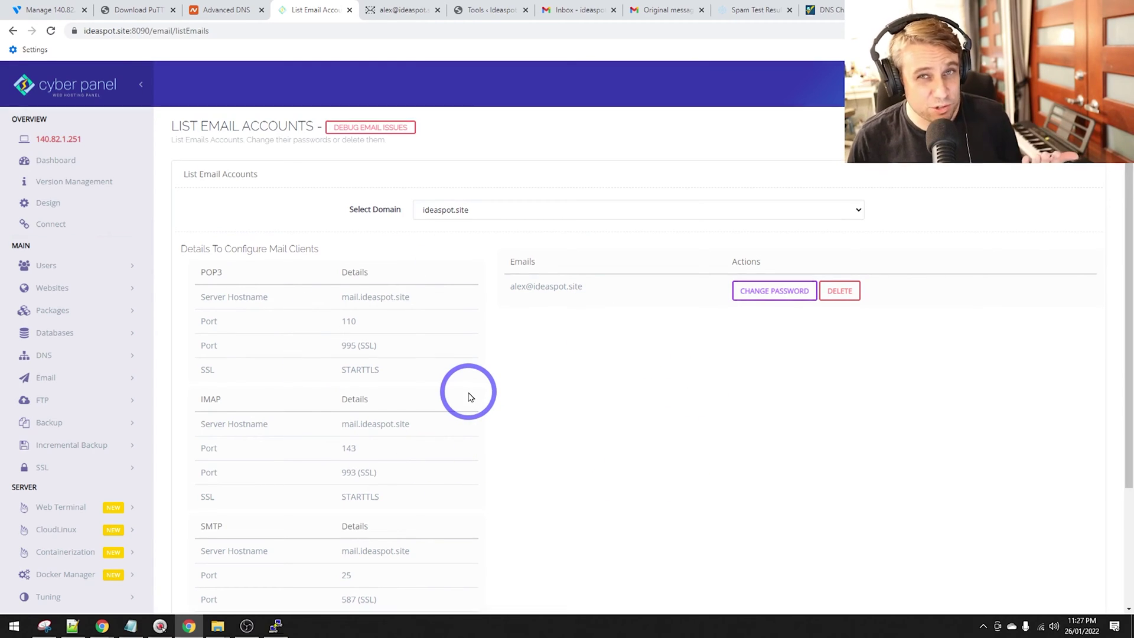
Choose New York (NJ) as the server location.
scroll(414, 337, "down", 3)
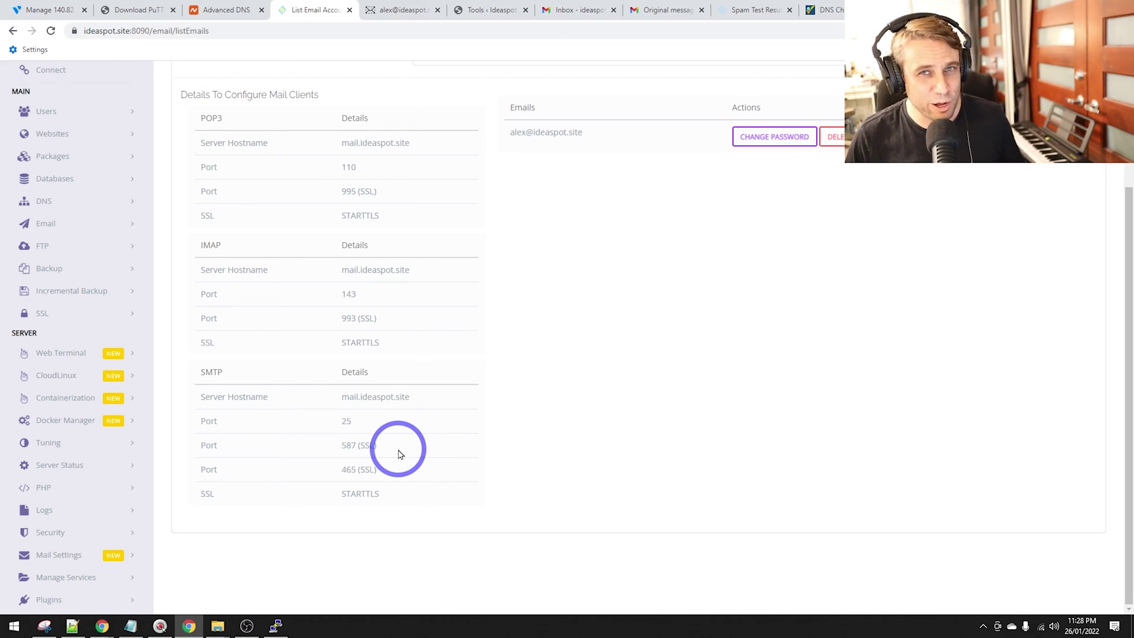
scroll(399, 453, "up", 3)
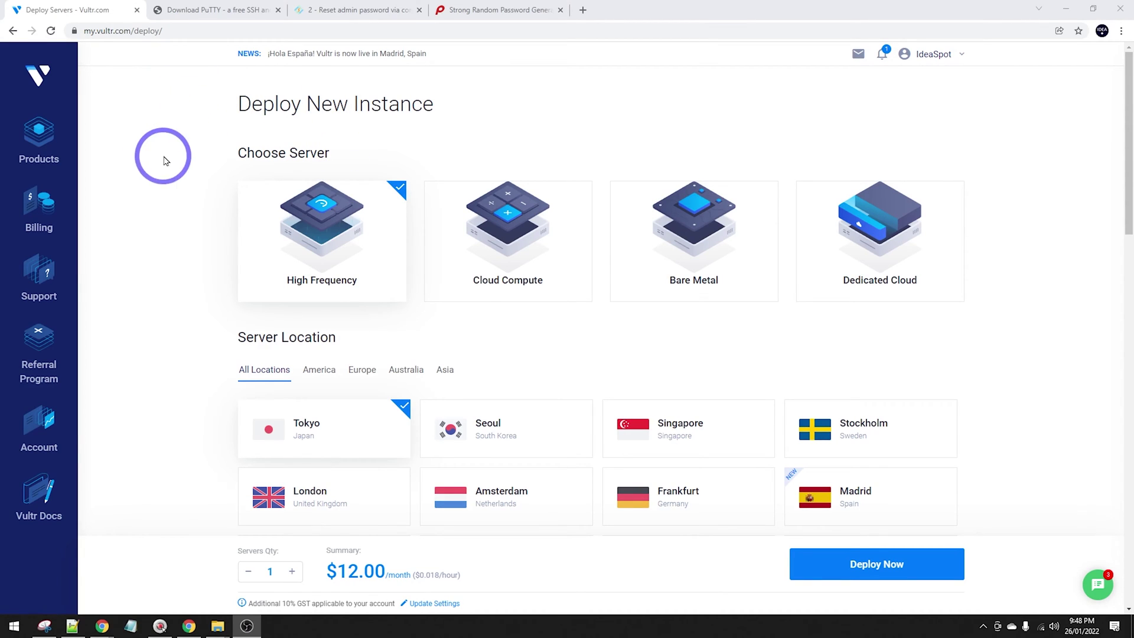
scroll(198, 183, "down", 1)
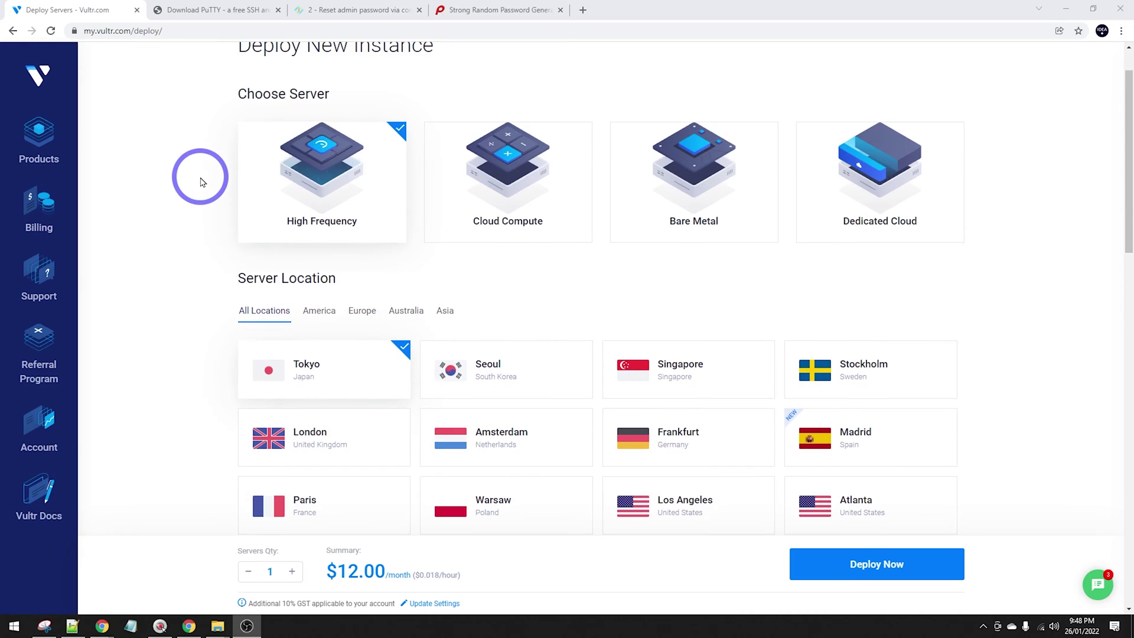
scroll(203, 182, "up", 1)
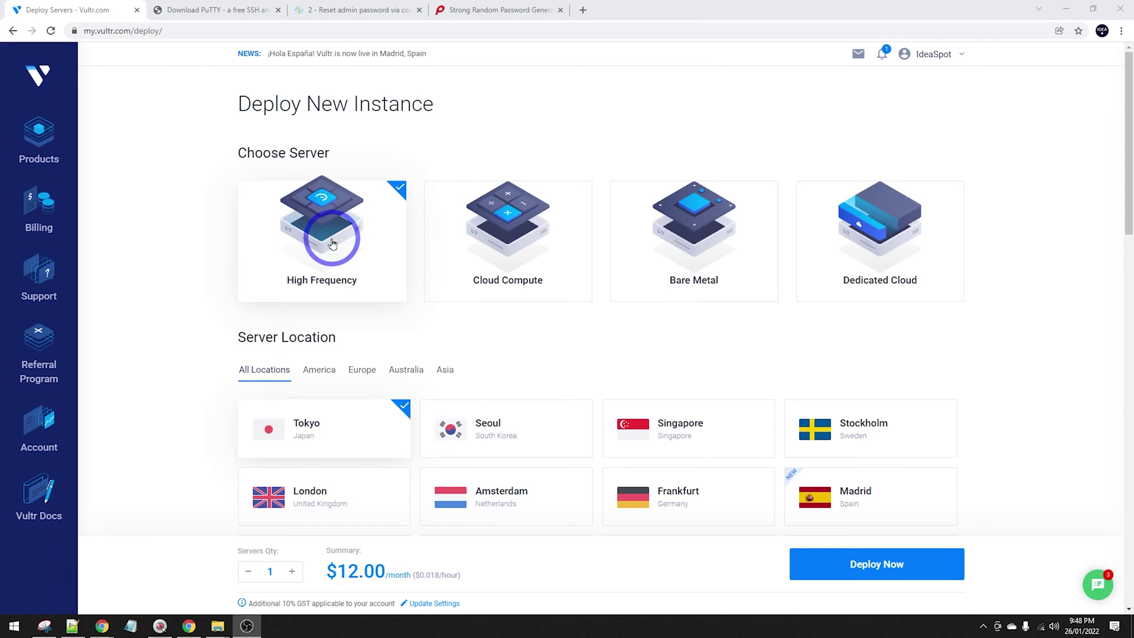
scroll(333, 243, "down", 6)
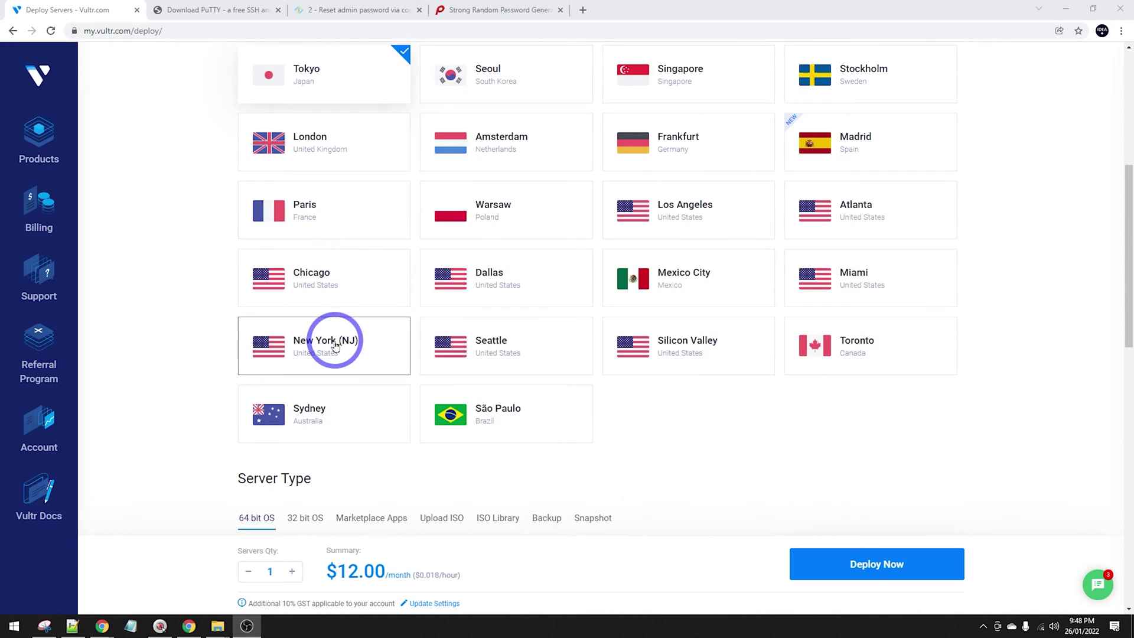
left_click(335, 345)
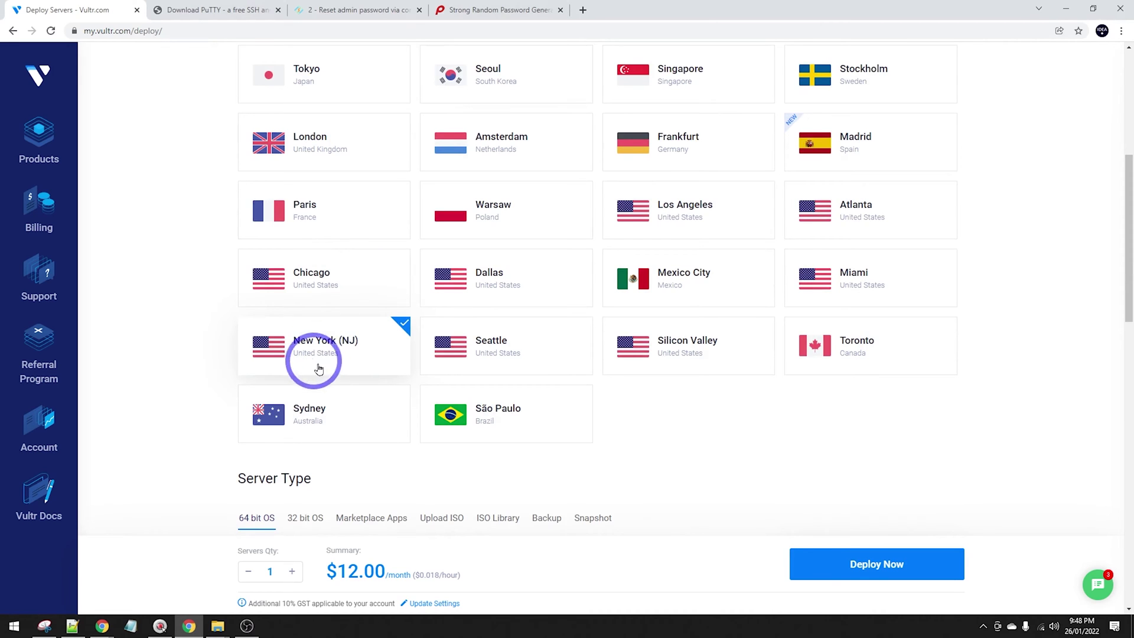
Pick the CyberPanel app from Marketplace Apps.
scroll(301, 348, "down", 5)
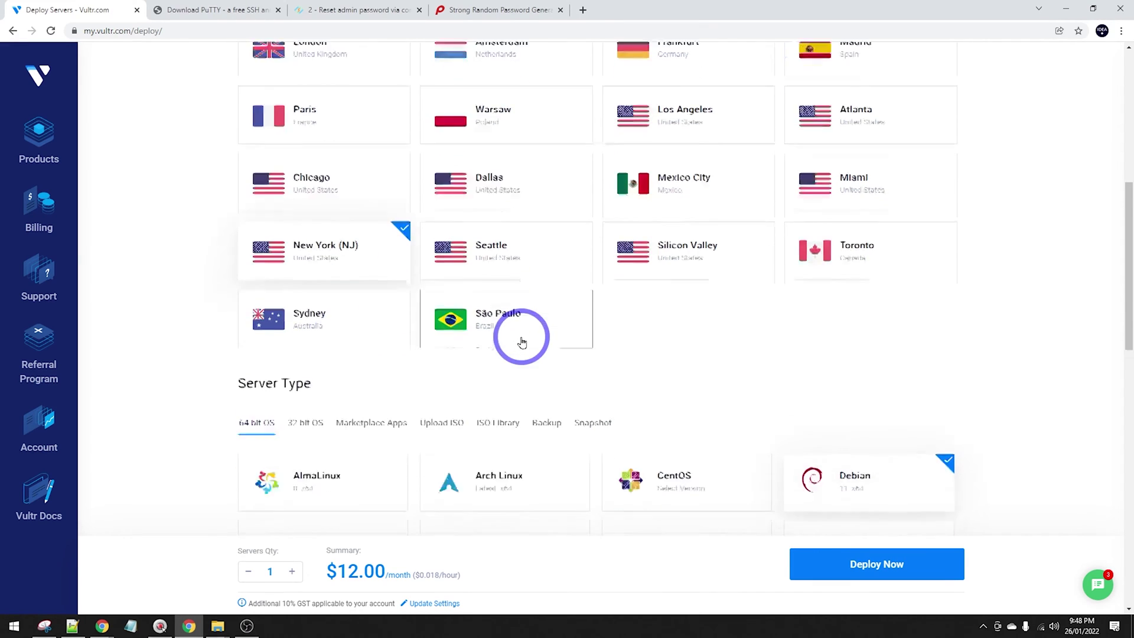
scroll(564, 319, "down", 1)
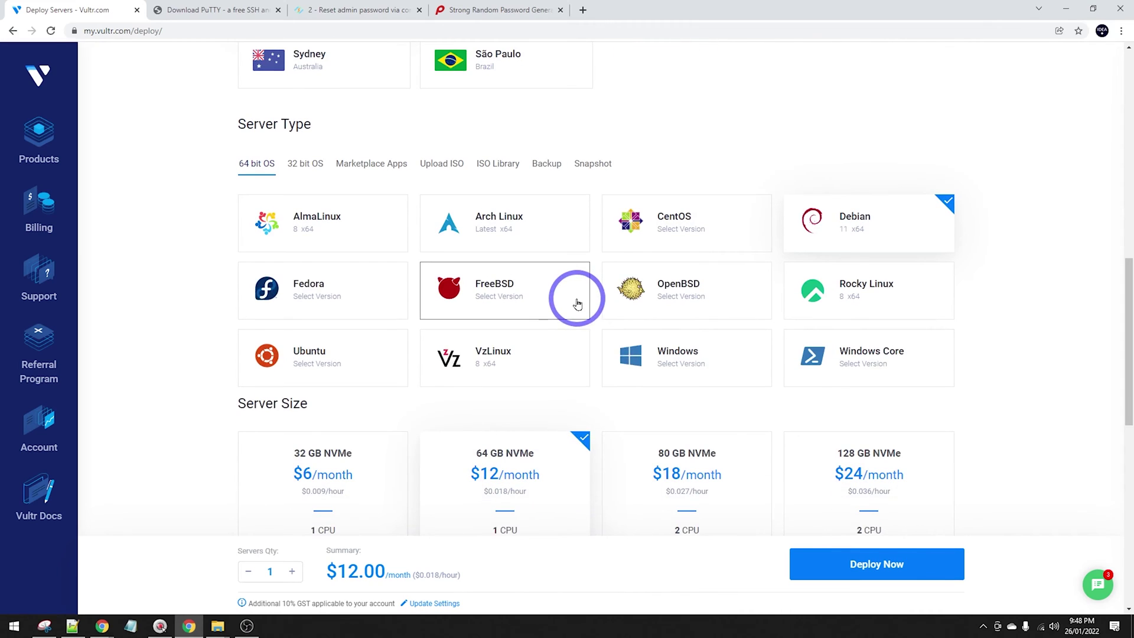
left_click(363, 167)
left_click(271, 267)
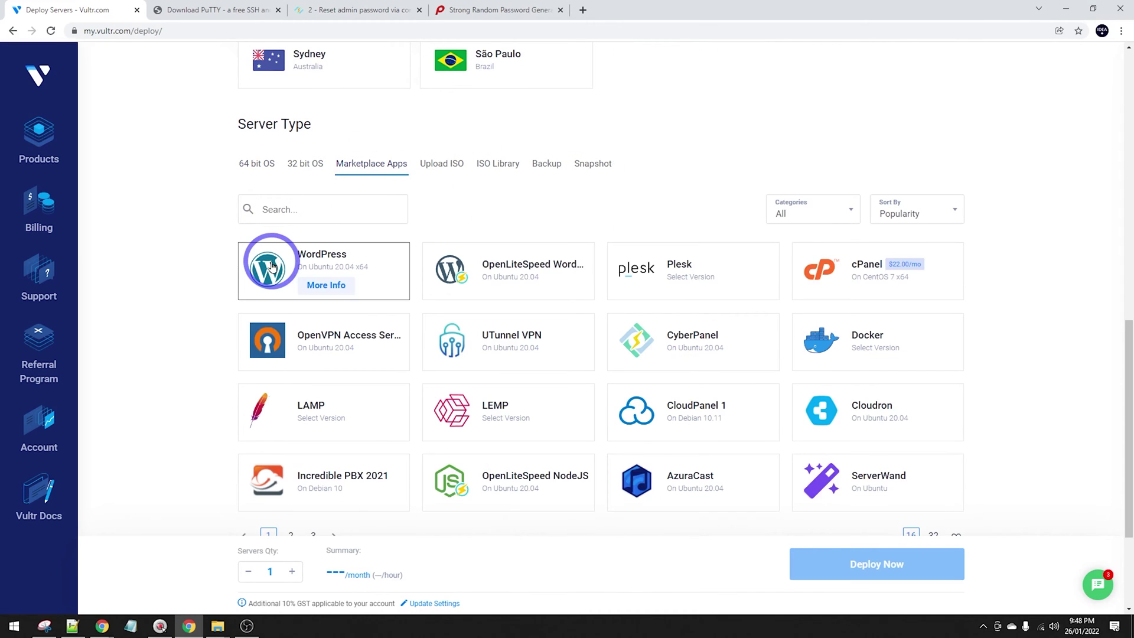
scroll(541, 296, "down", 1)
left_click(659, 287)
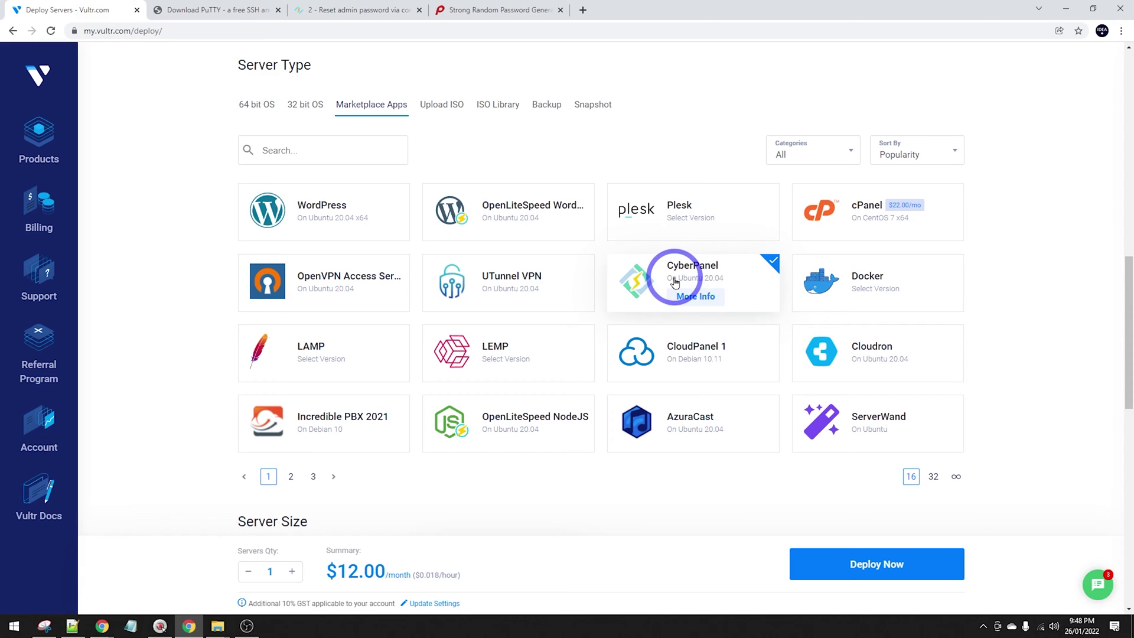
Select the 32 GB $6/month plan.
scroll(686, 197, "down", 2)
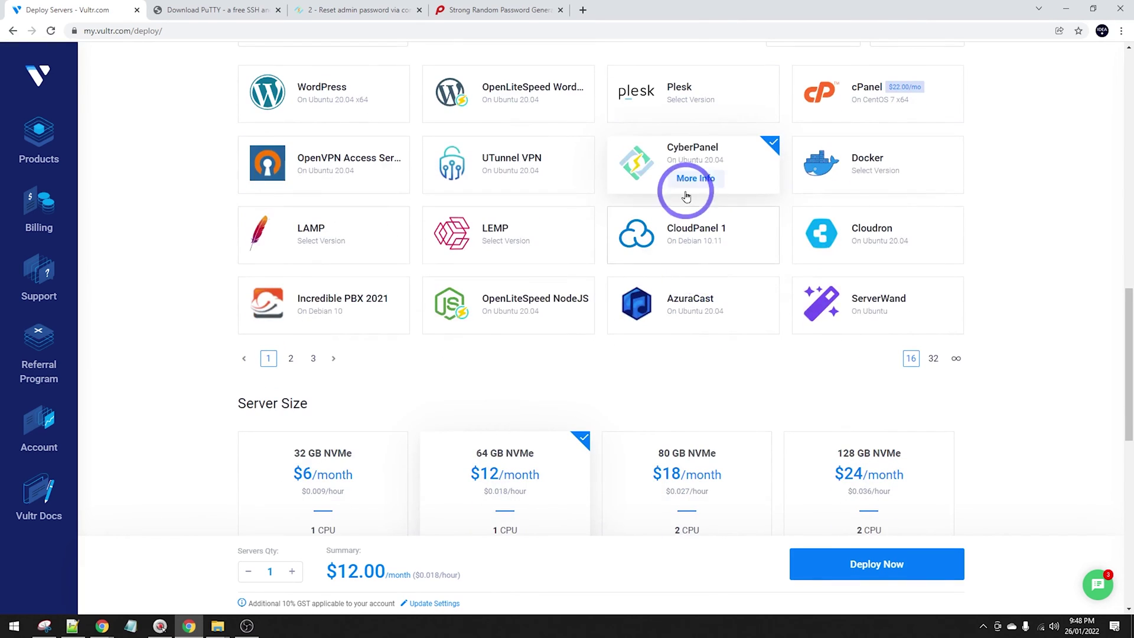
scroll(653, 152, "down", 3)
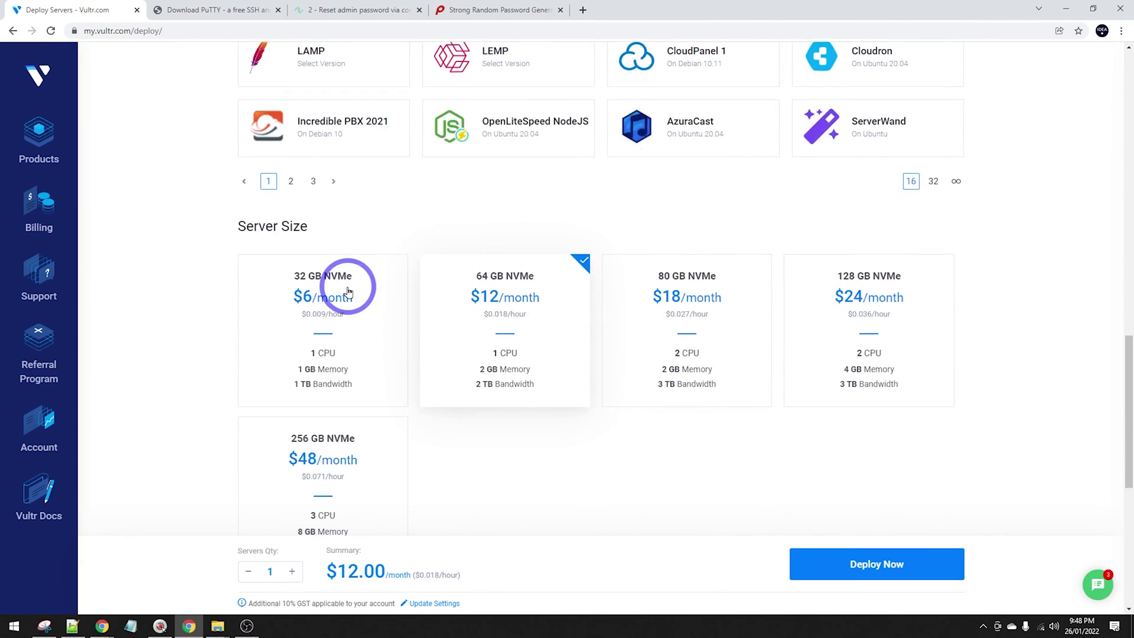
left_click(349, 291)
scroll(358, 281, "down", 5)
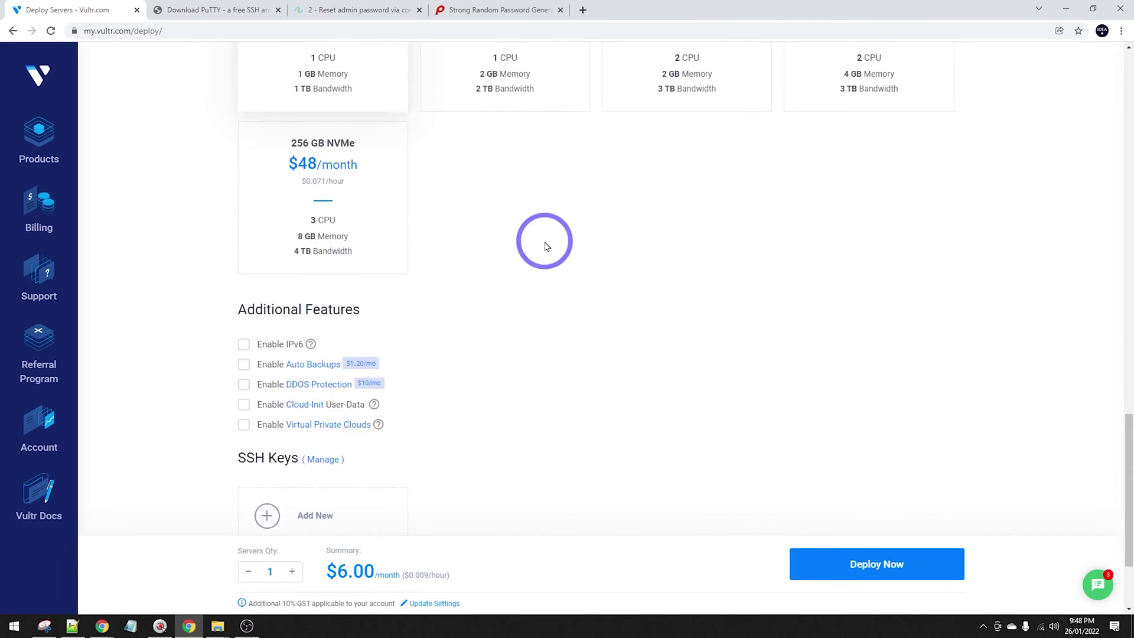
scroll(546, 248, "down", 2)
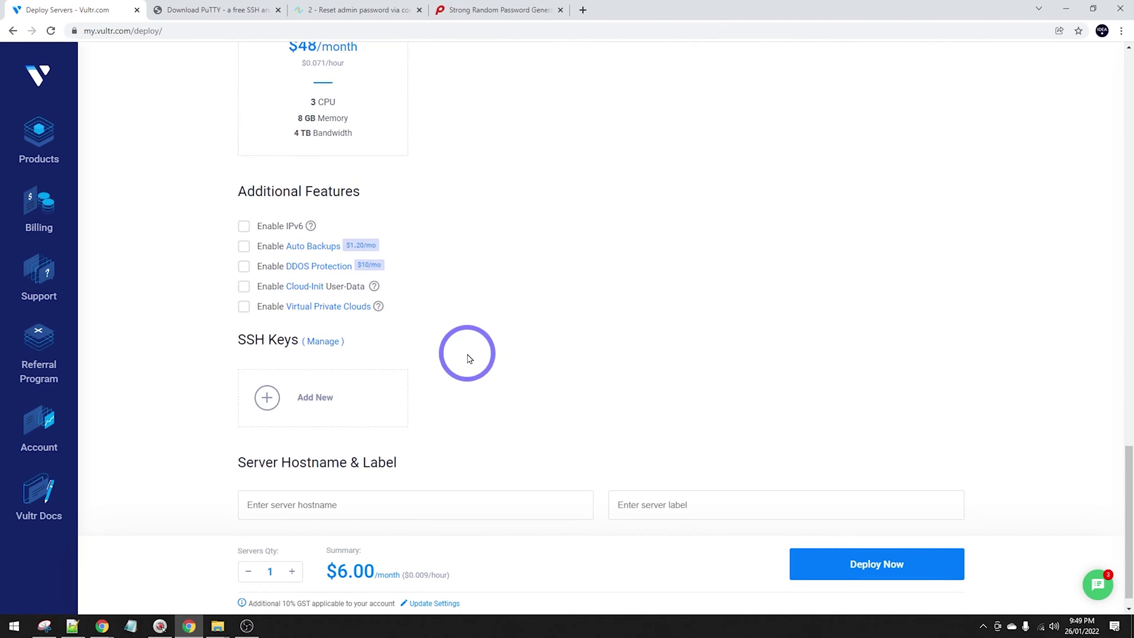
scroll(469, 358, "down", 1)
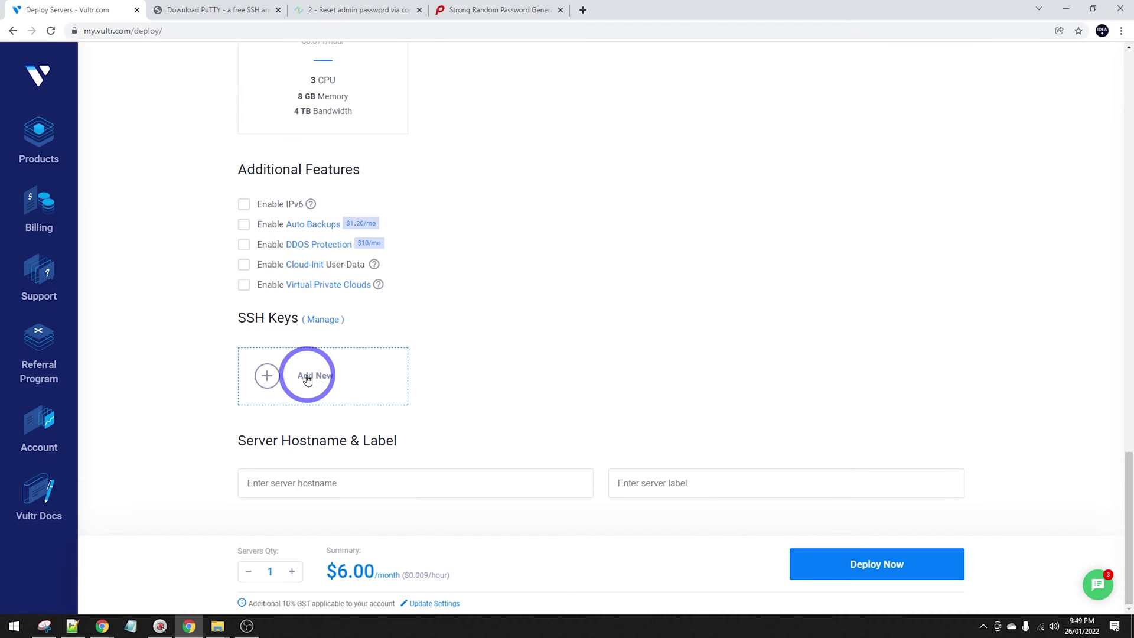
Start a new SSH key and name it 'ideaspot'.
left_click(307, 379)
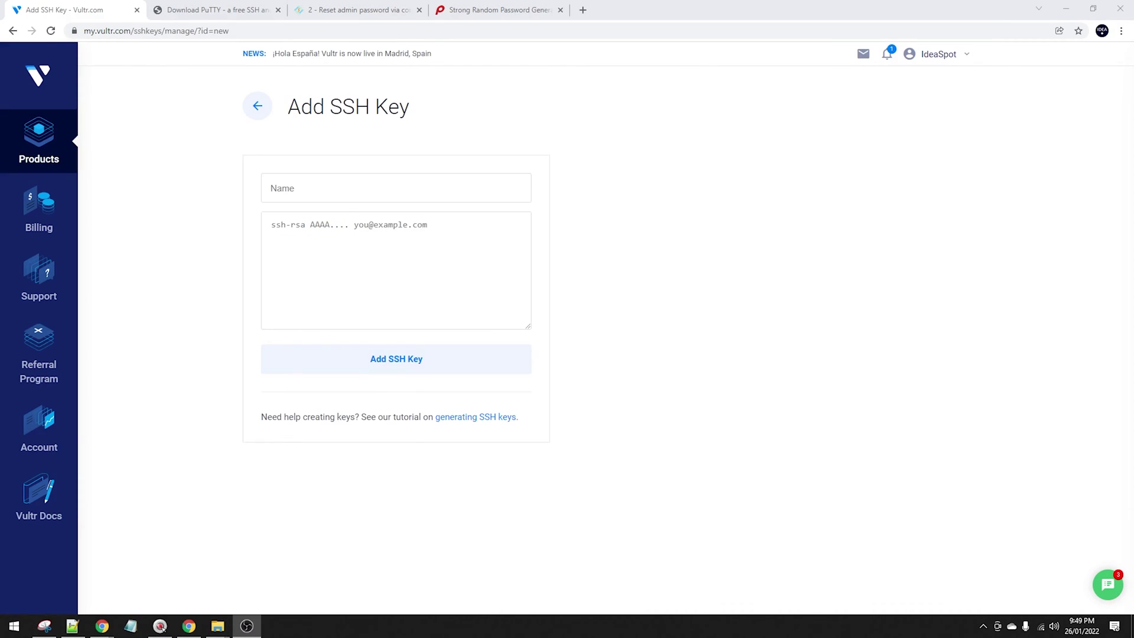
left_click(306, 189)
type("ideaspot")
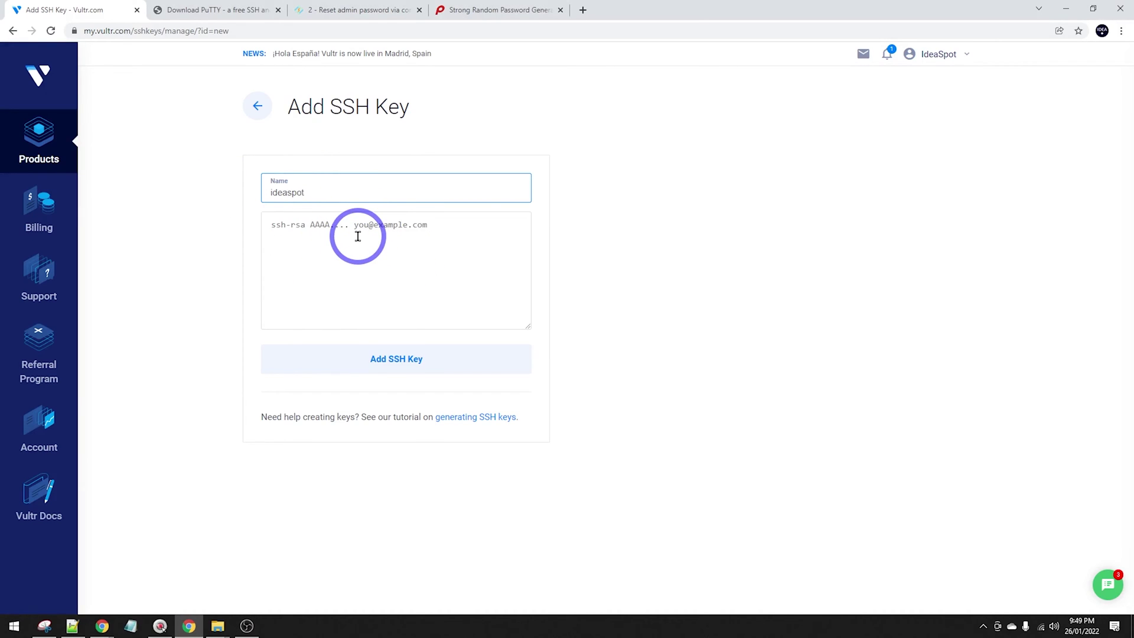
Move between the PuTTY download page and the SSH key form, ending on the PuTTY page.
left_click(213, 10)
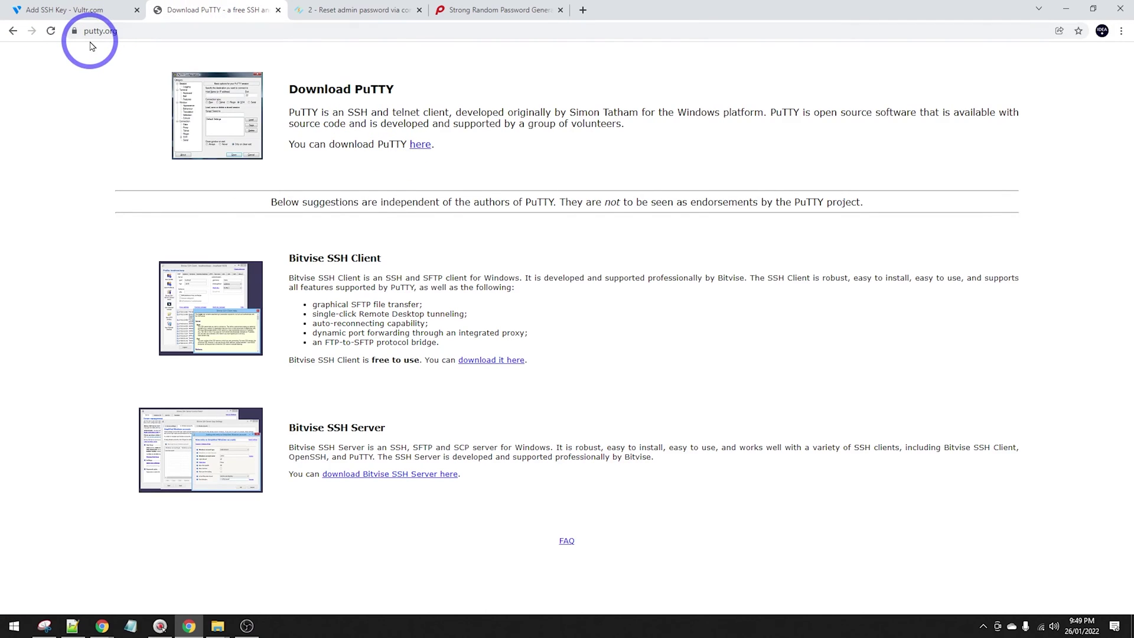
left_click(76, 12)
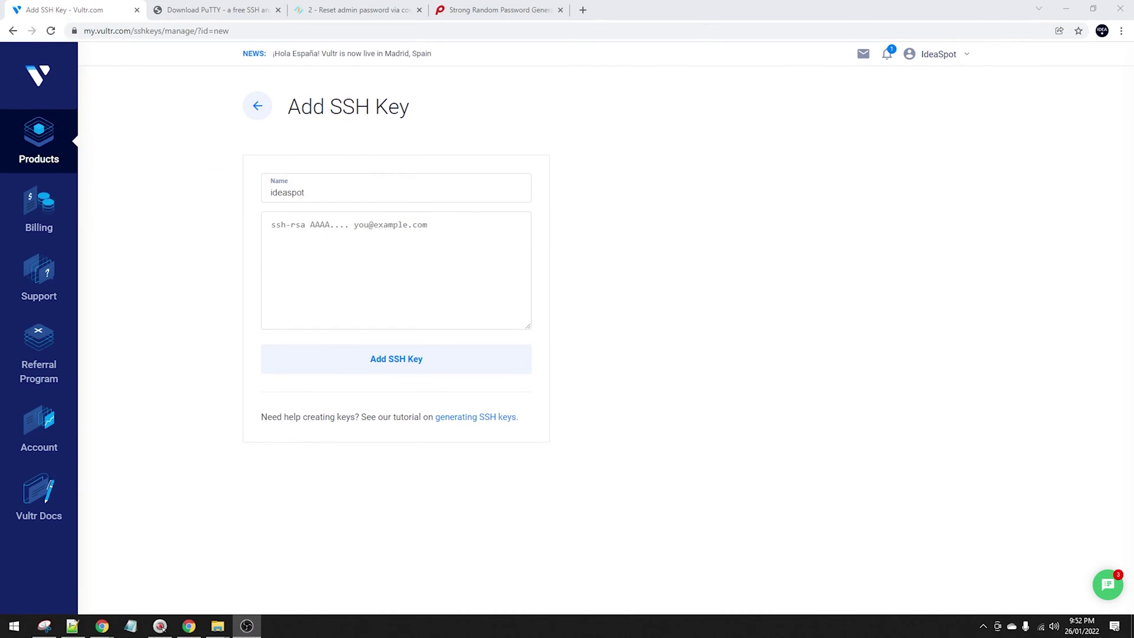
left_click(248, 10)
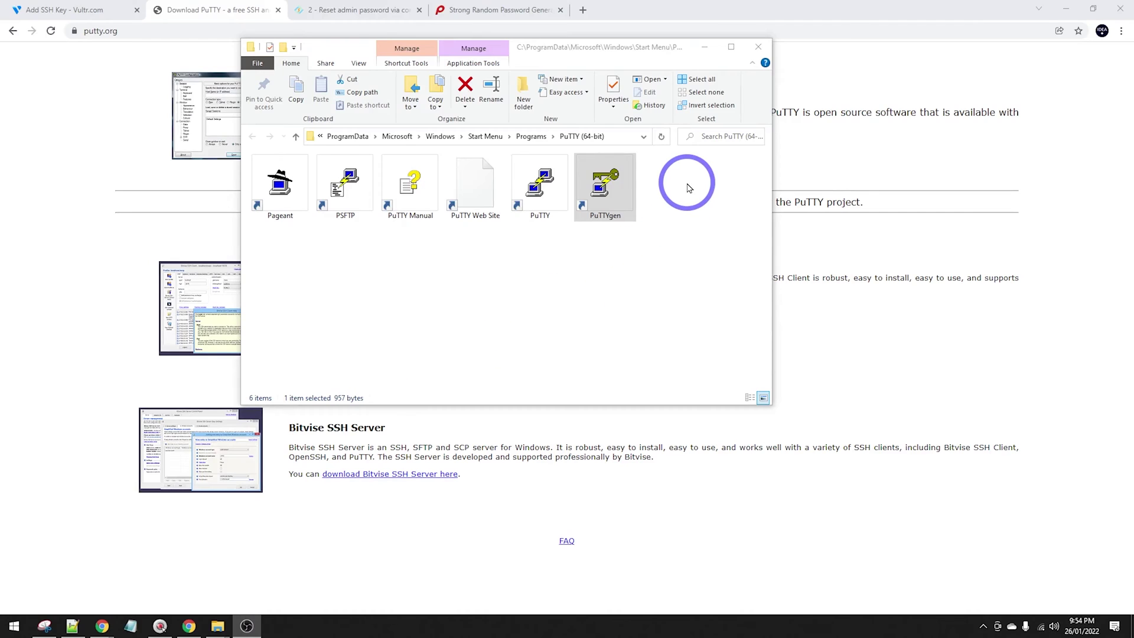
Launch PuTTYgen and generate a new RSA key pair.
left_click(604, 185)
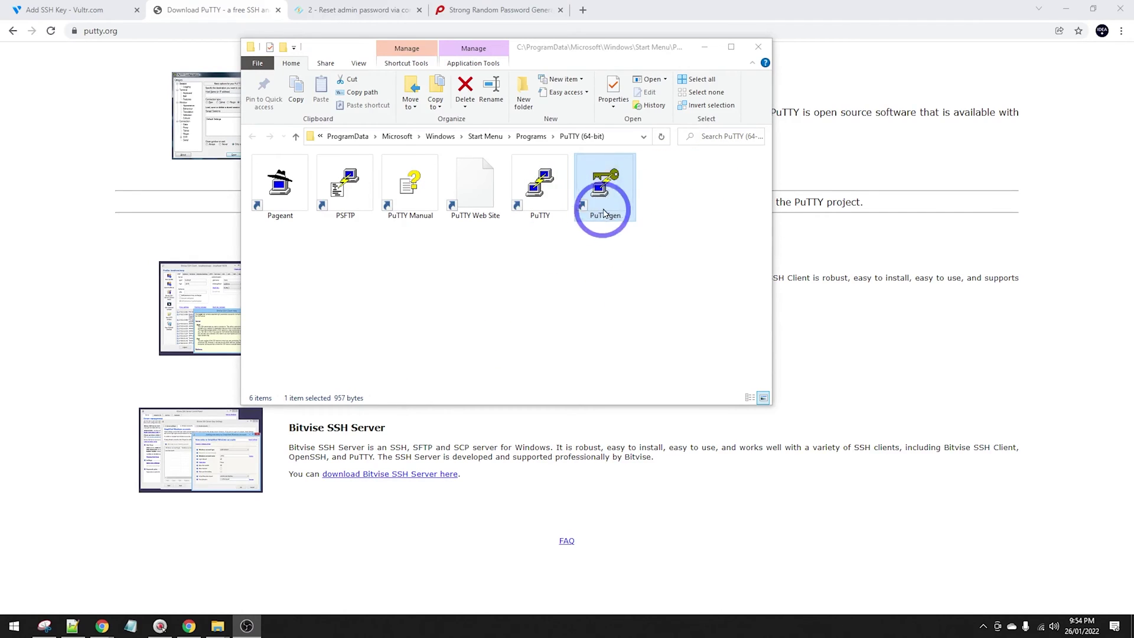
double_click(600, 188)
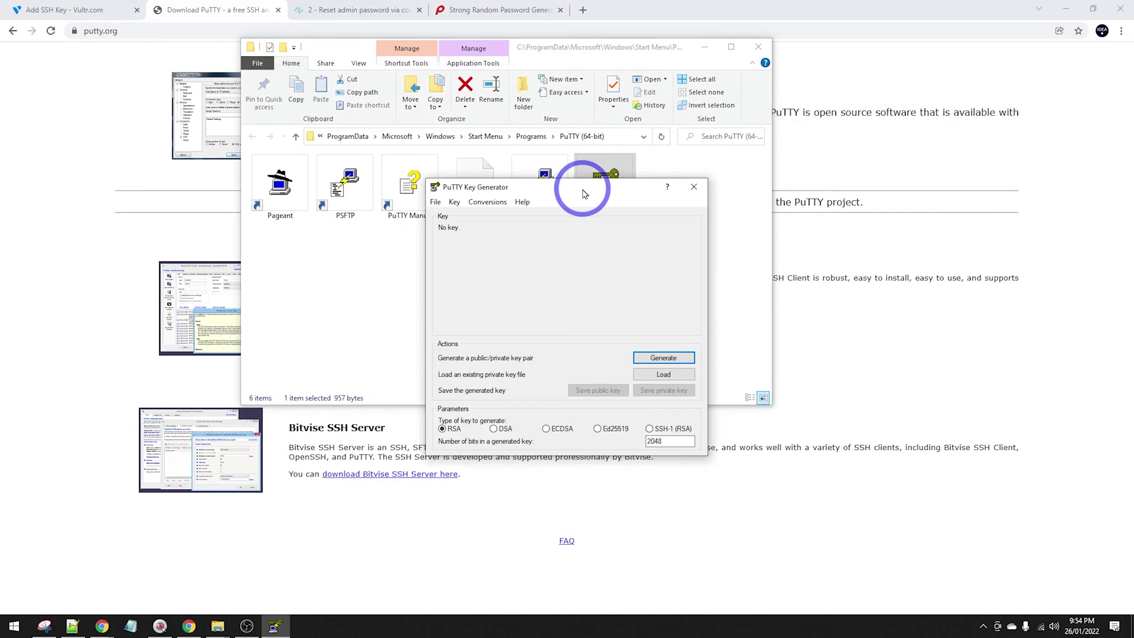
left_click(663, 358)
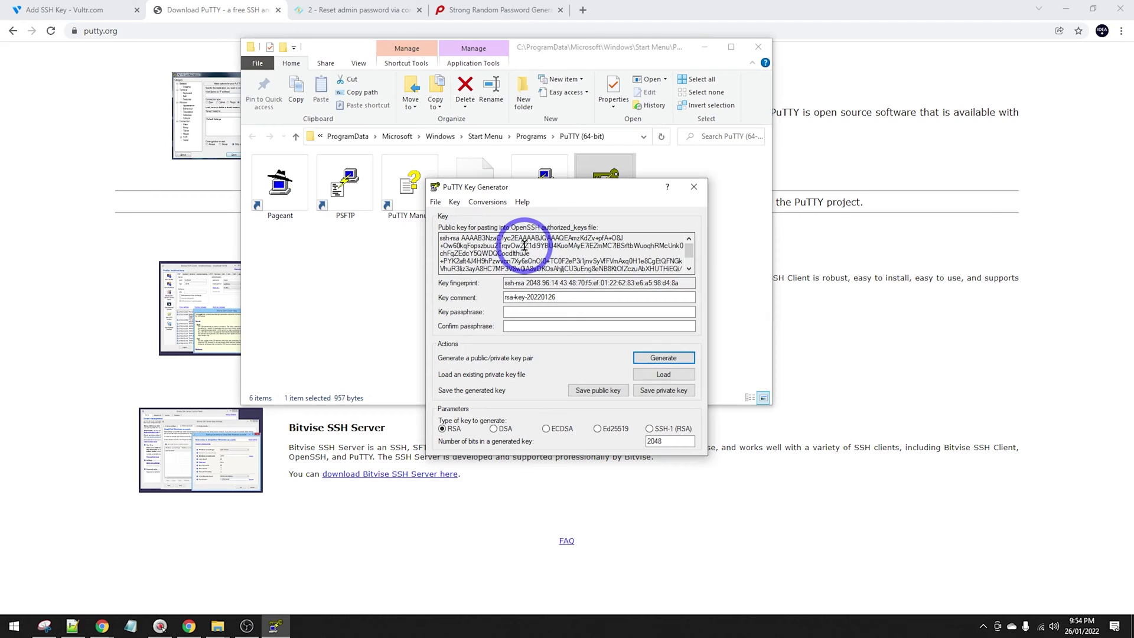
Save the keys as ideaspot (no passphrase) and ideaspot-pub, then copy the public key text.
left_click(662, 393)
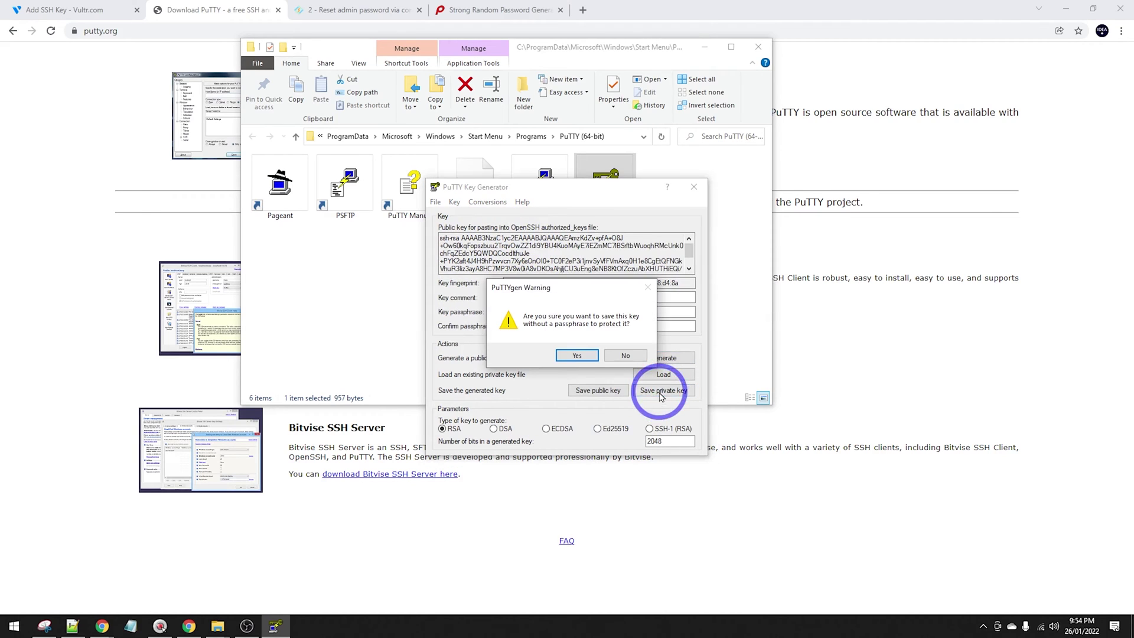
left_click(562, 355)
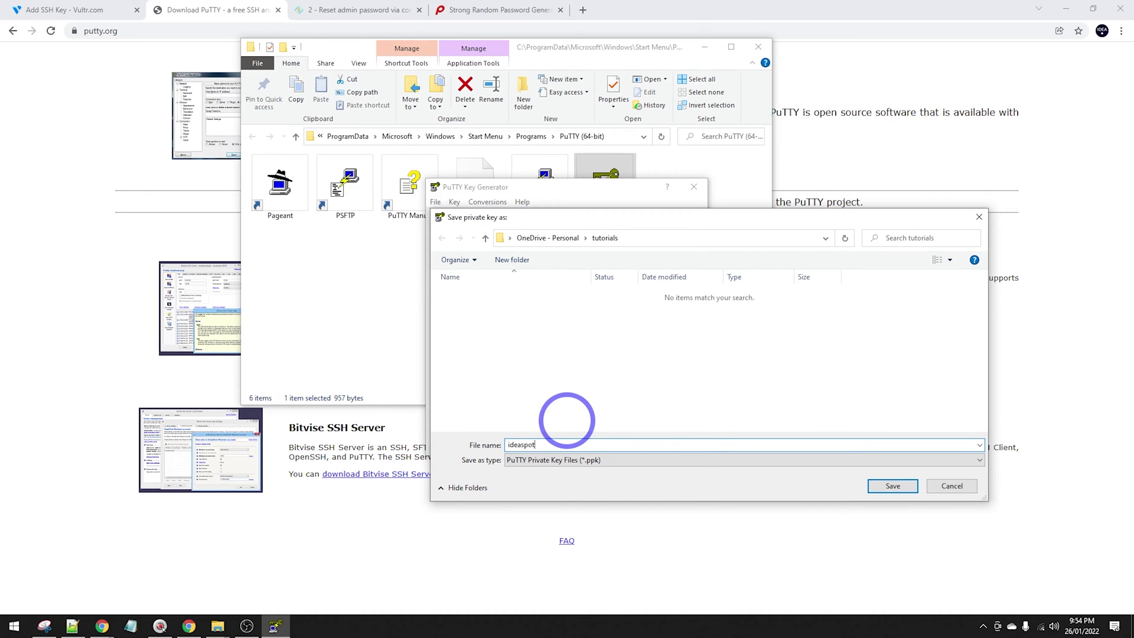
key("Return")
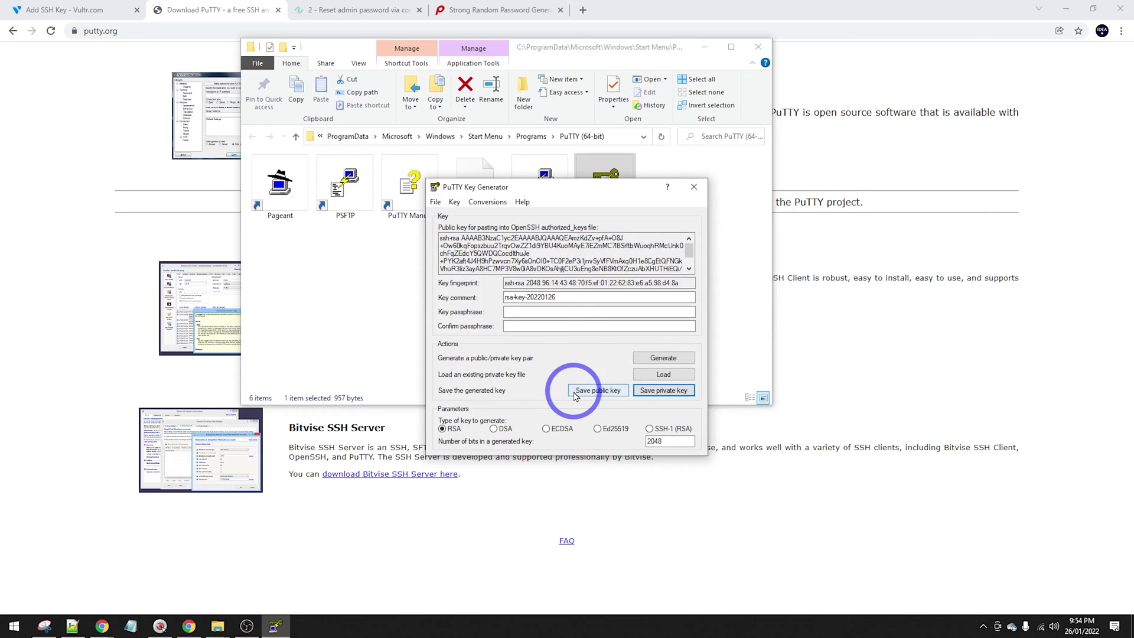
left_click(576, 391)
type("ide")
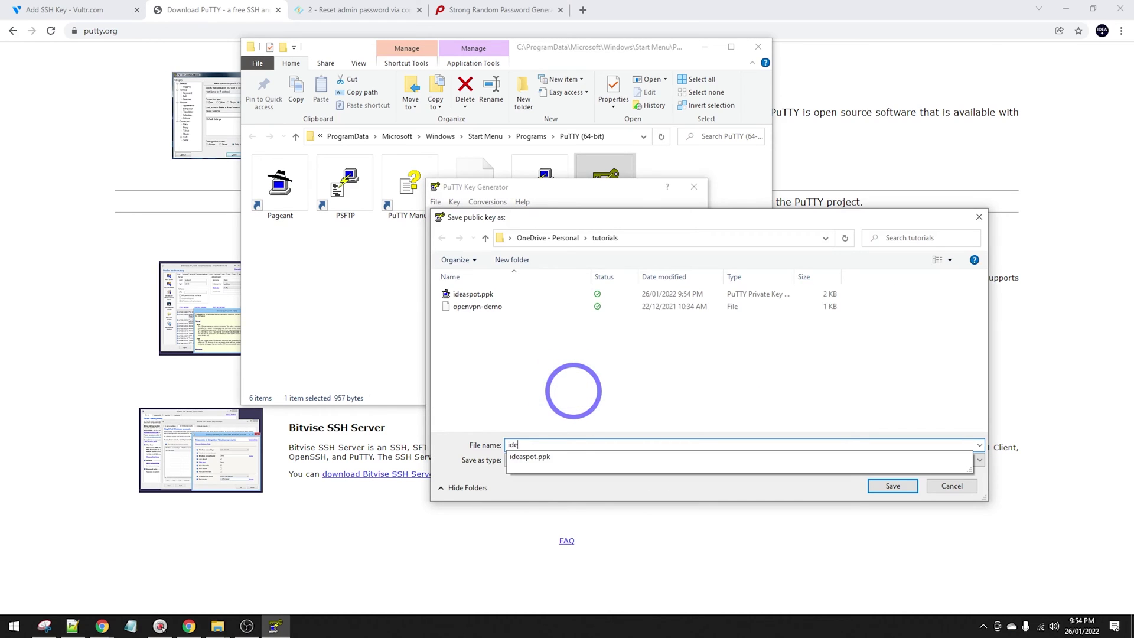
type("aspot-pub")
key("Return")
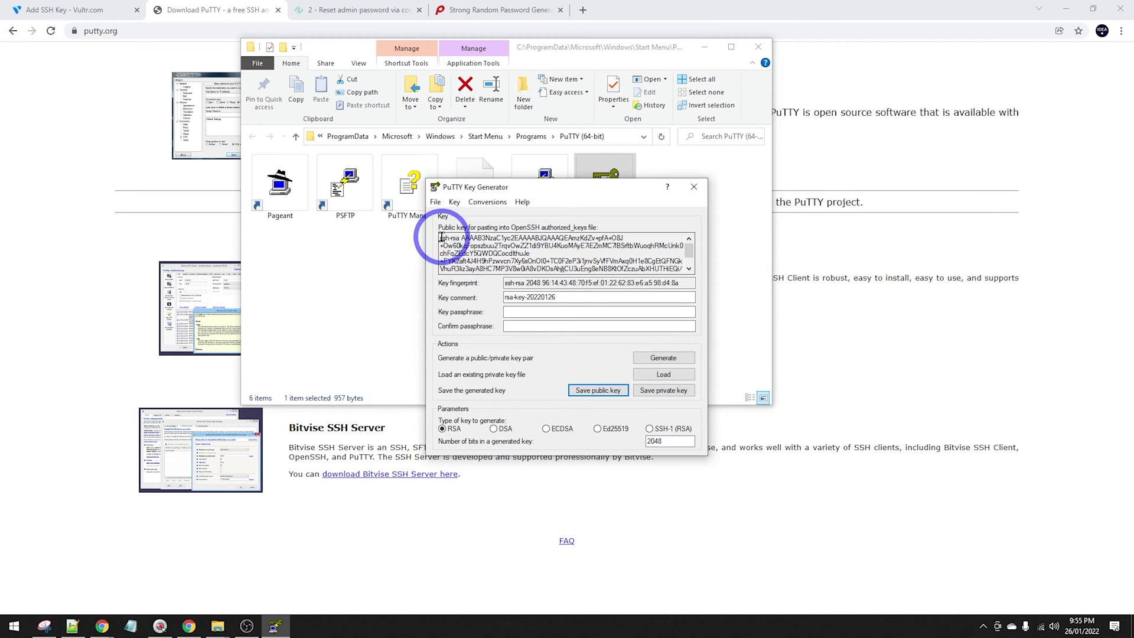
left_click_drag(441, 236, 579, 275)
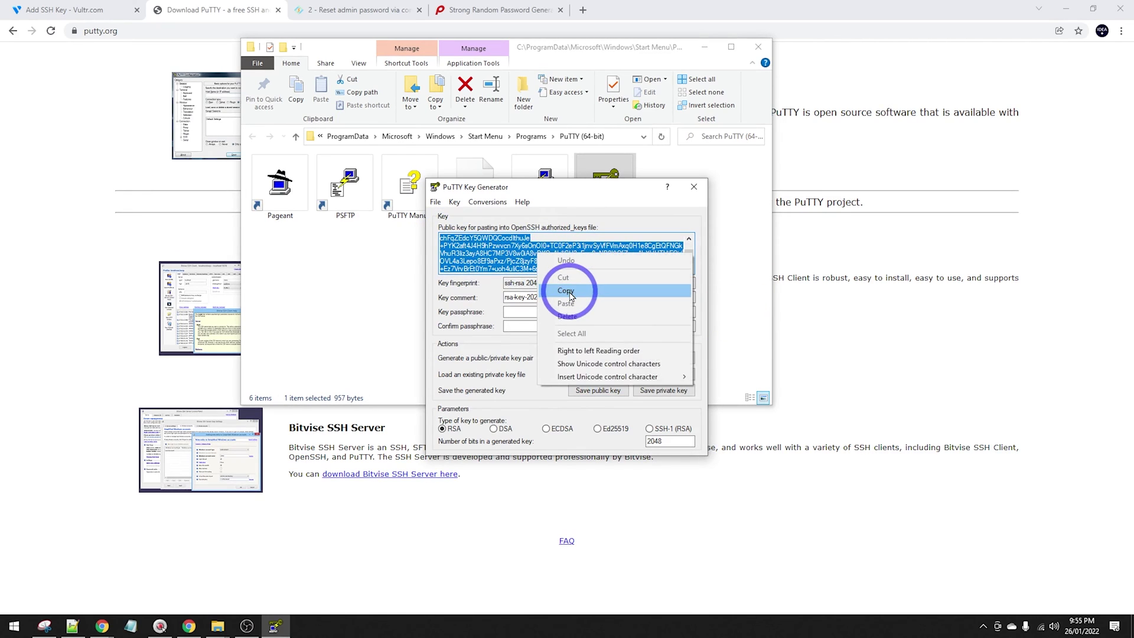
left_click(562, 289)
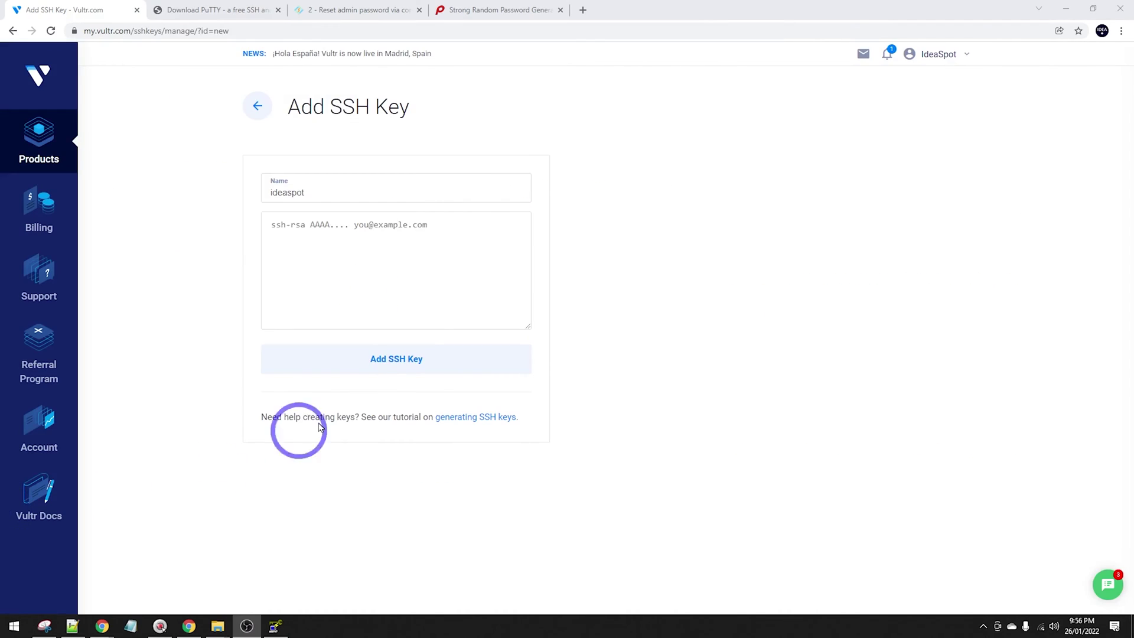
Paste the public key and add it to the account as the ideaspot SSH key.
left_click(336, 260)
key("ctrl+v")
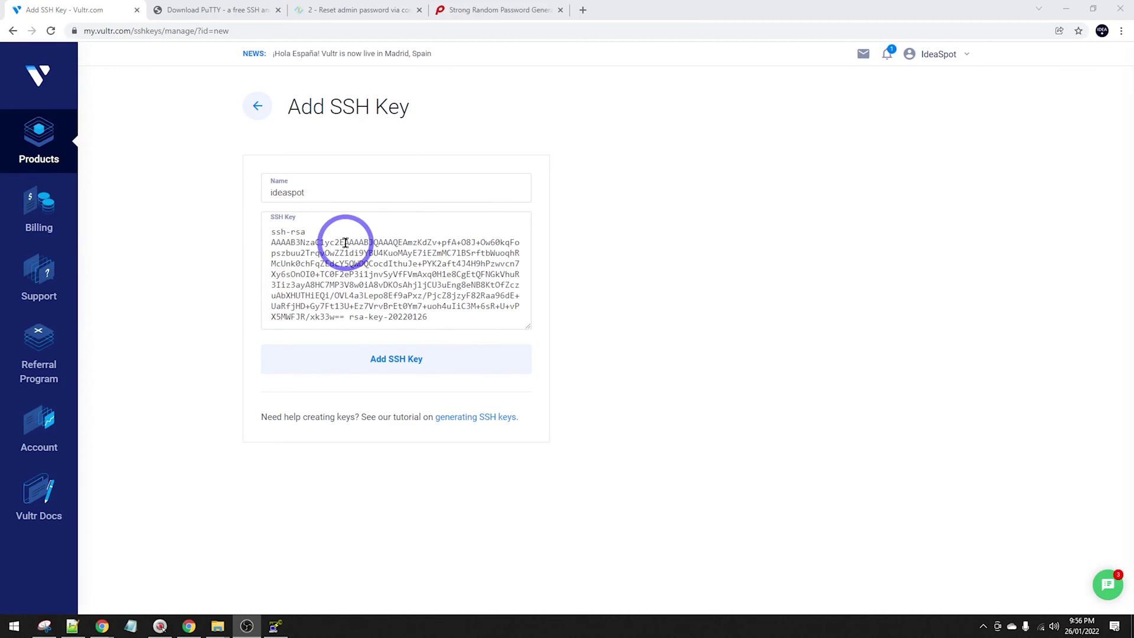
left_click(383, 362)
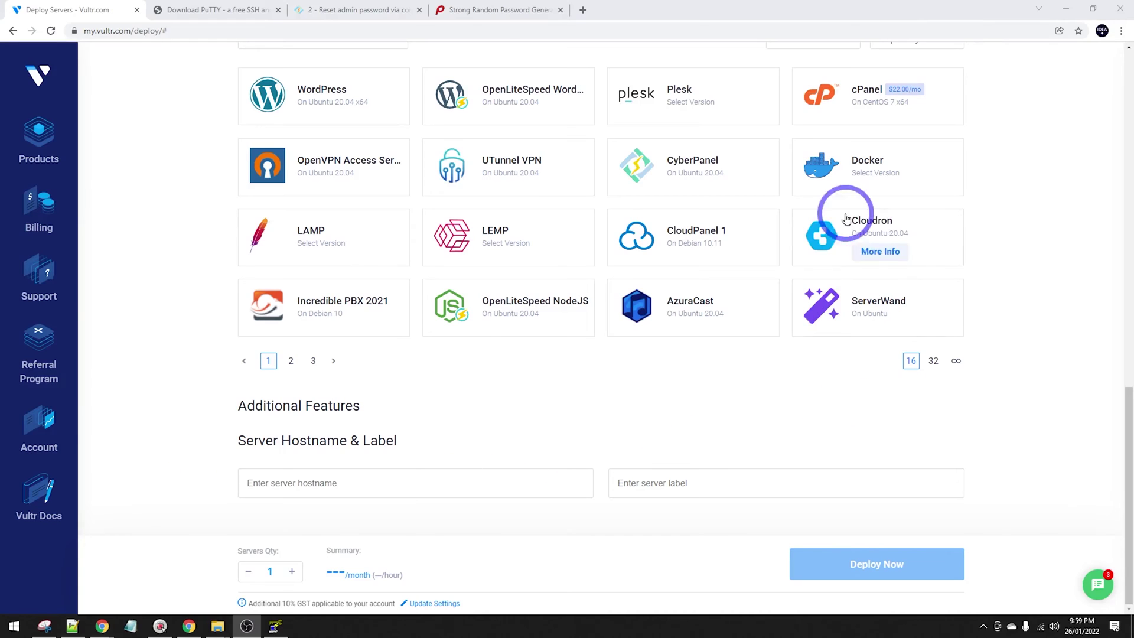
Deploy a CyberPanel server on the 32 GB $6/month plan with the ideaspot key attached.
left_click(679, 154)
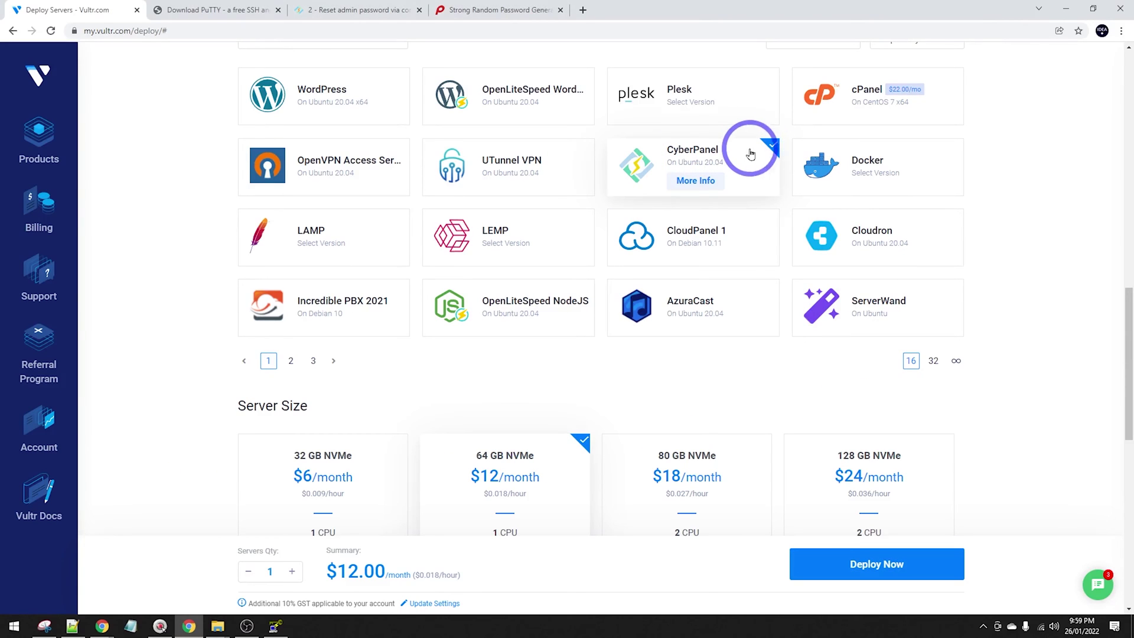
scroll(419, 264, "down", 4)
left_click(350, 217)
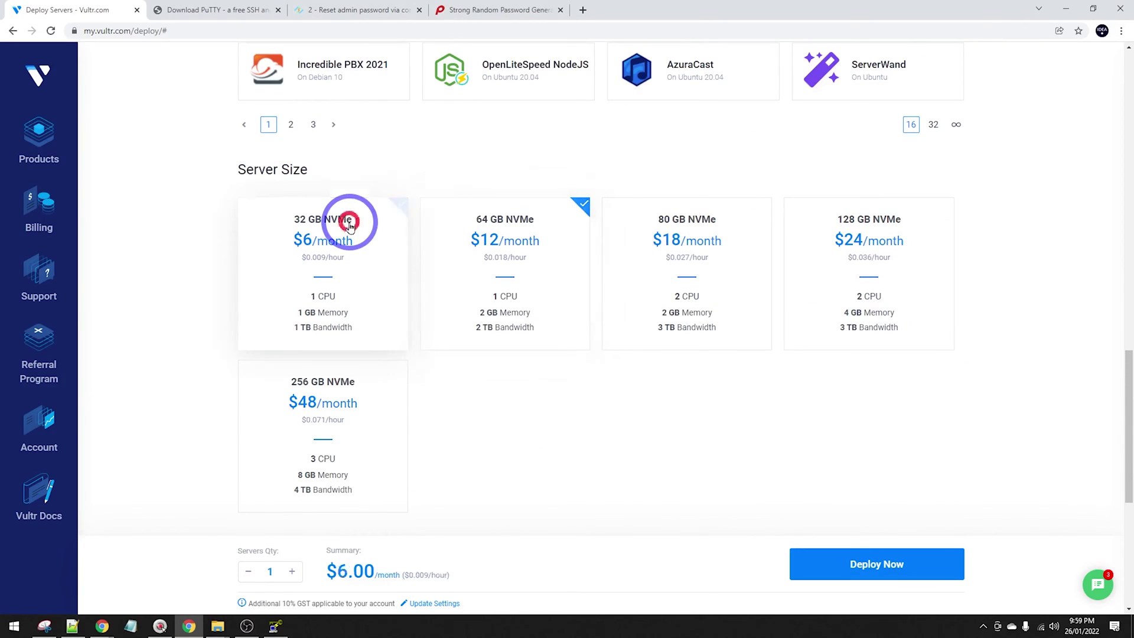
scroll(456, 254, "down", 6)
left_click(333, 371)
left_click(334, 371)
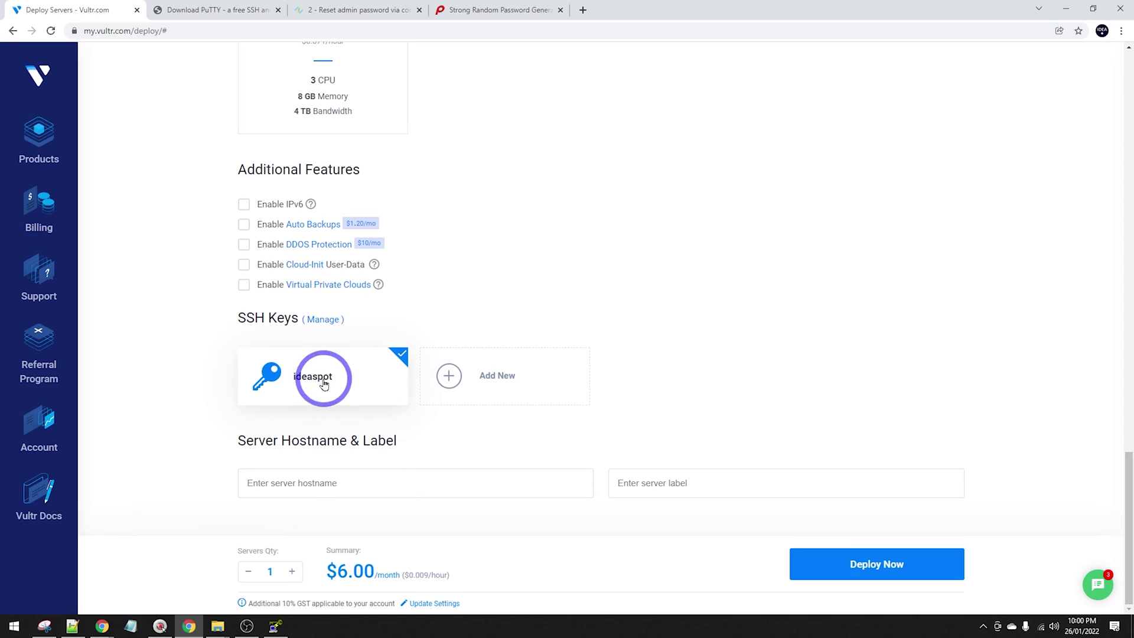
left_click(287, 483)
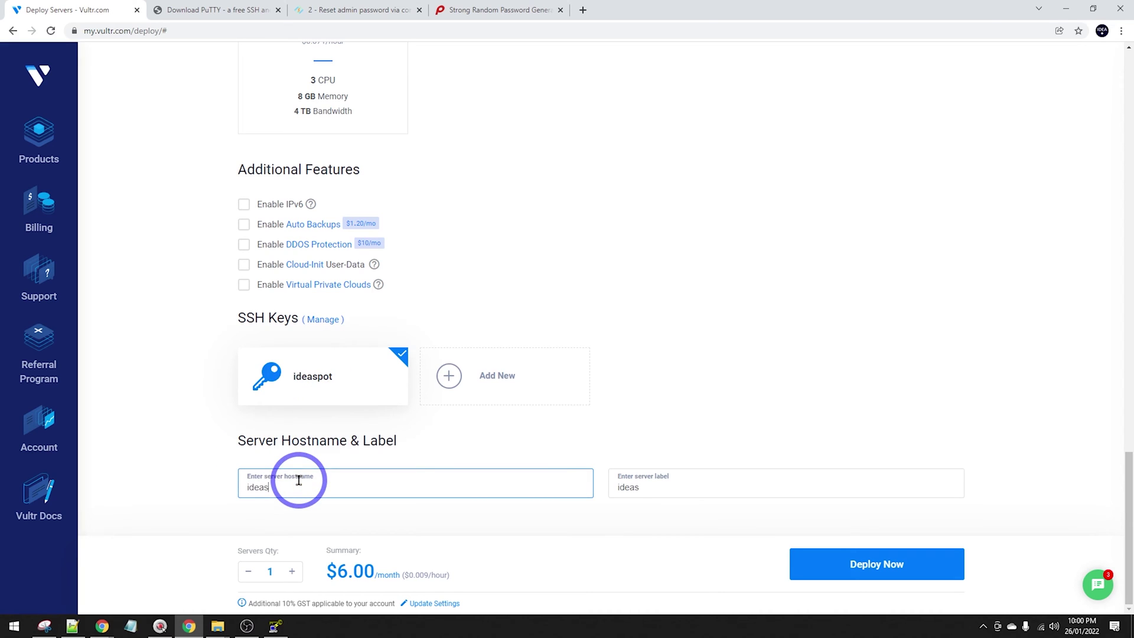
left_click(886, 561)
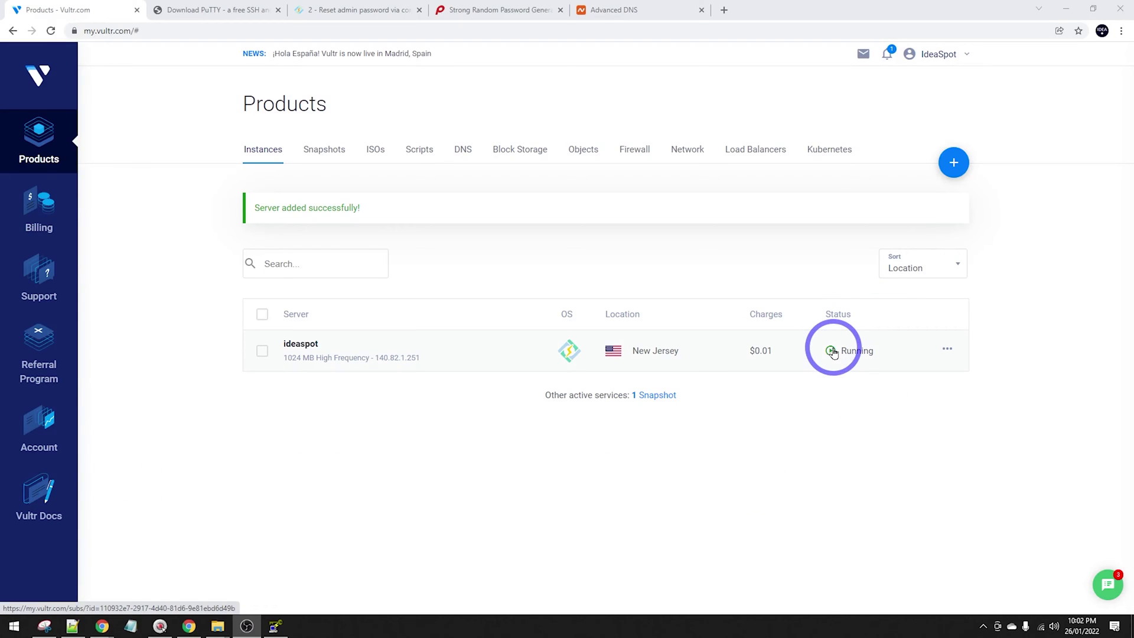
Set 140.82.1.251 as the PuTTY host and save the session as 'vultr demo'.
left_click(394, 359)
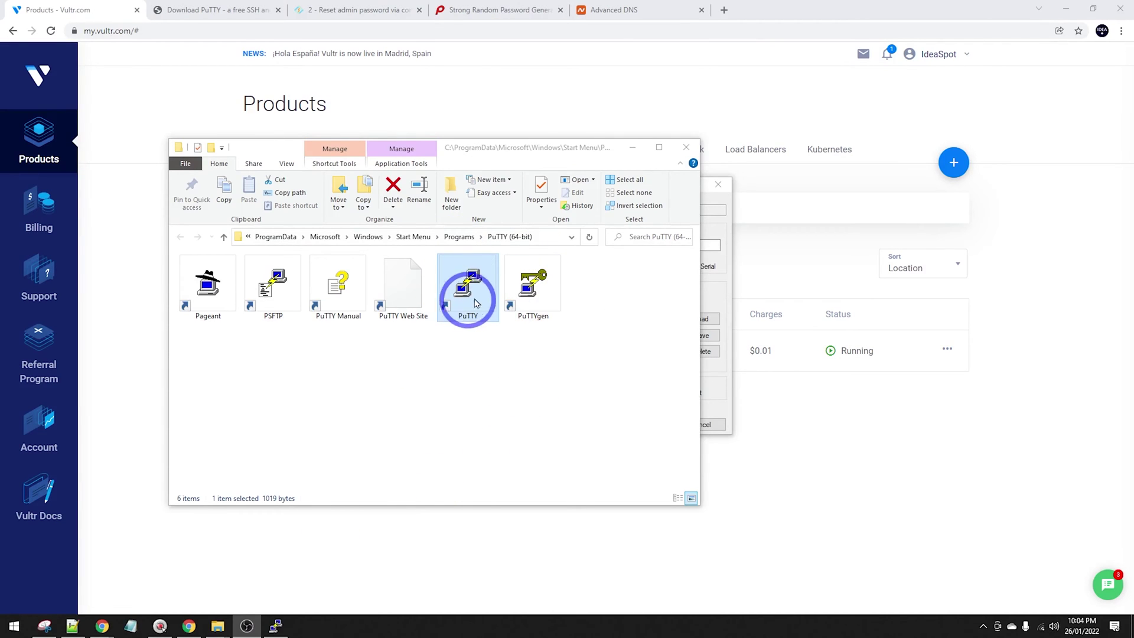
left_click(632, 148)
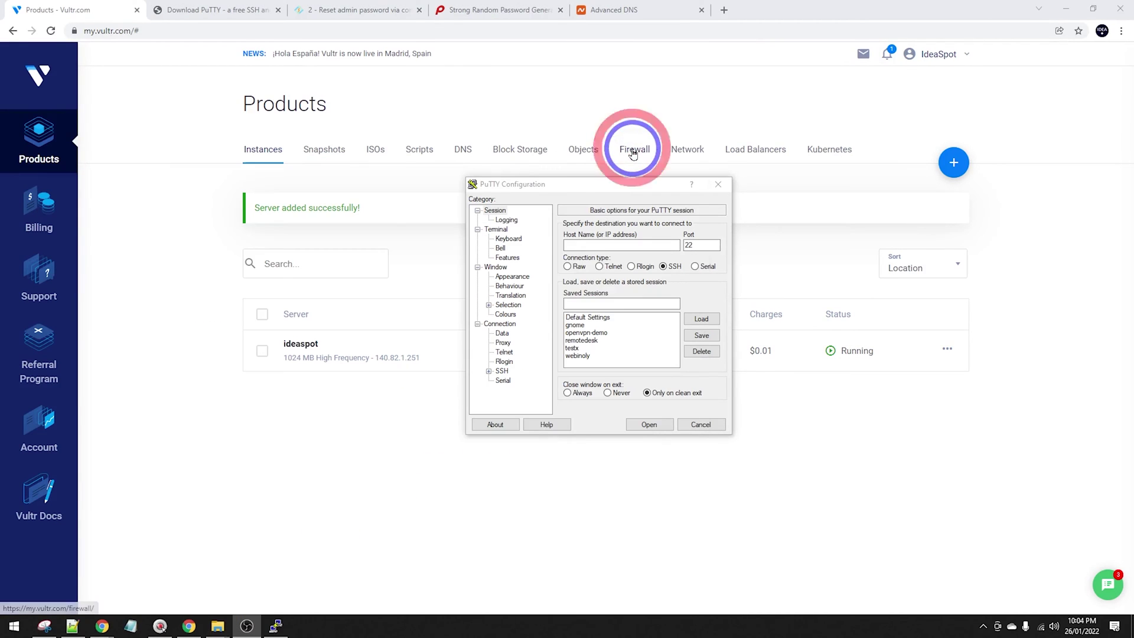
left_click(593, 244)
key("ctrl+v")
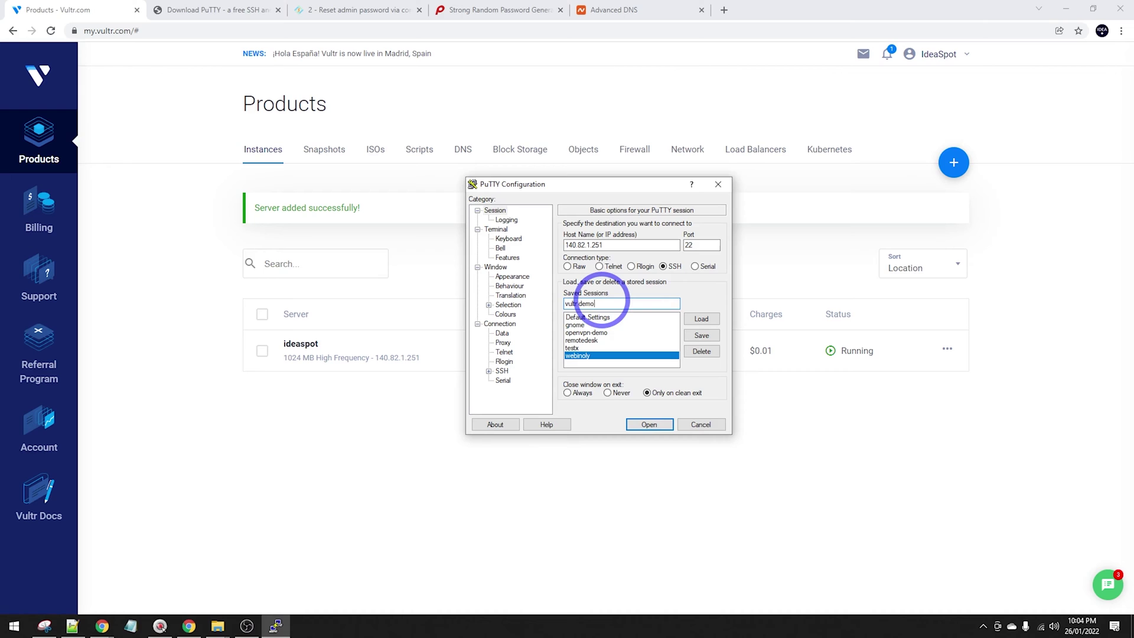
left_click(602, 302)
type("vultr demo")
left_click(702, 335)
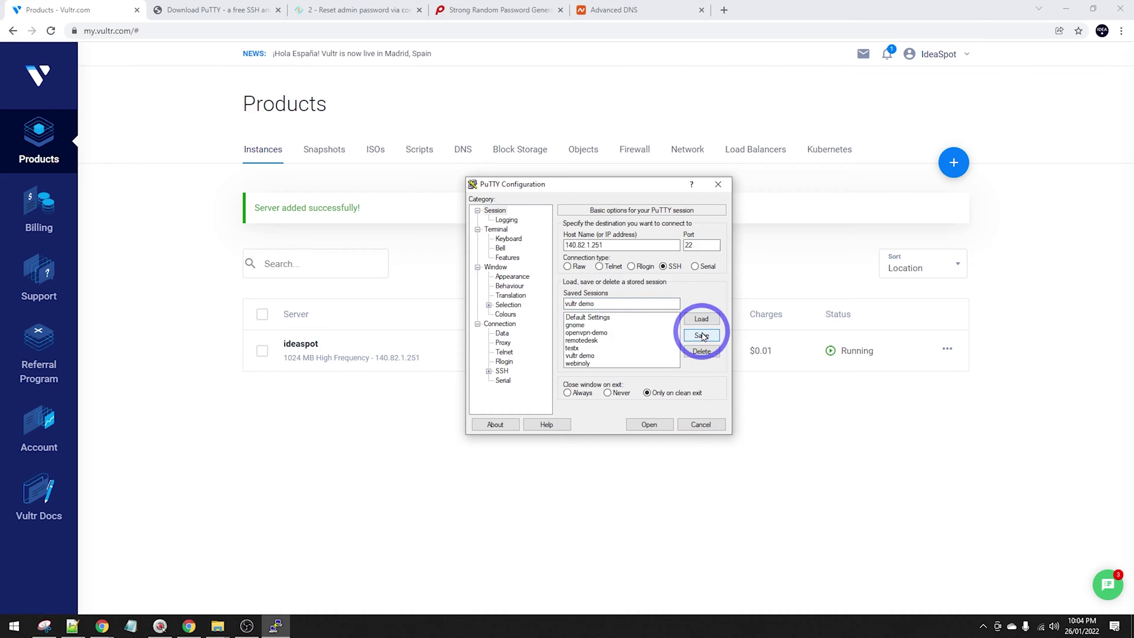
Set ideaspot.ppk as the private key under SSH authentication.
left_click(581, 355)
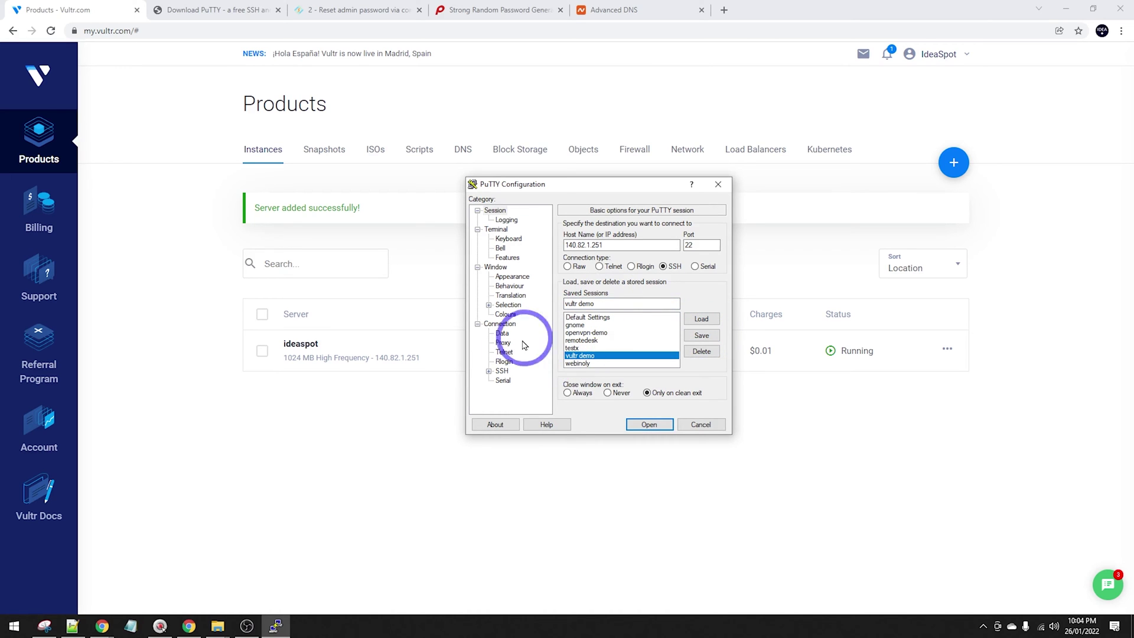
left_click(492, 372)
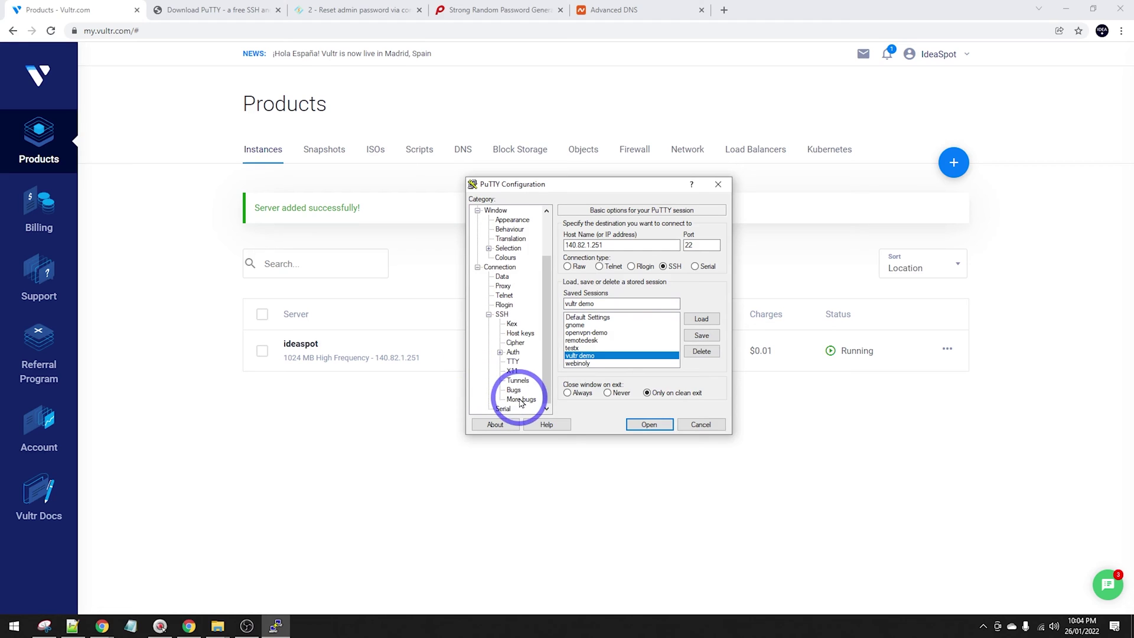
left_click(512, 353)
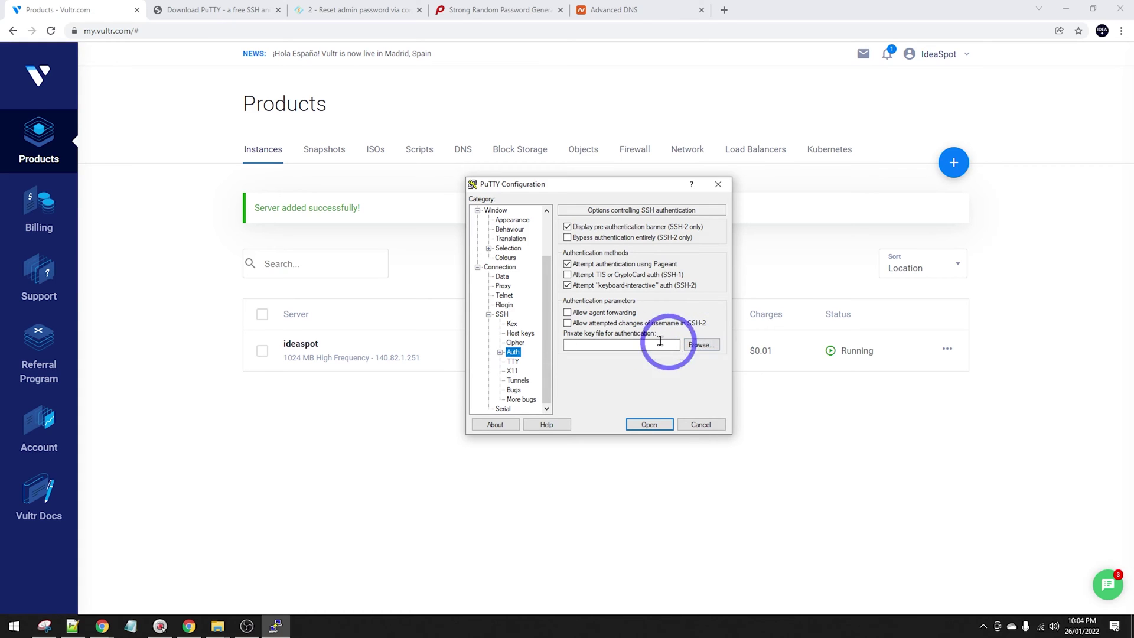
left_click(699, 346)
left_click(483, 282)
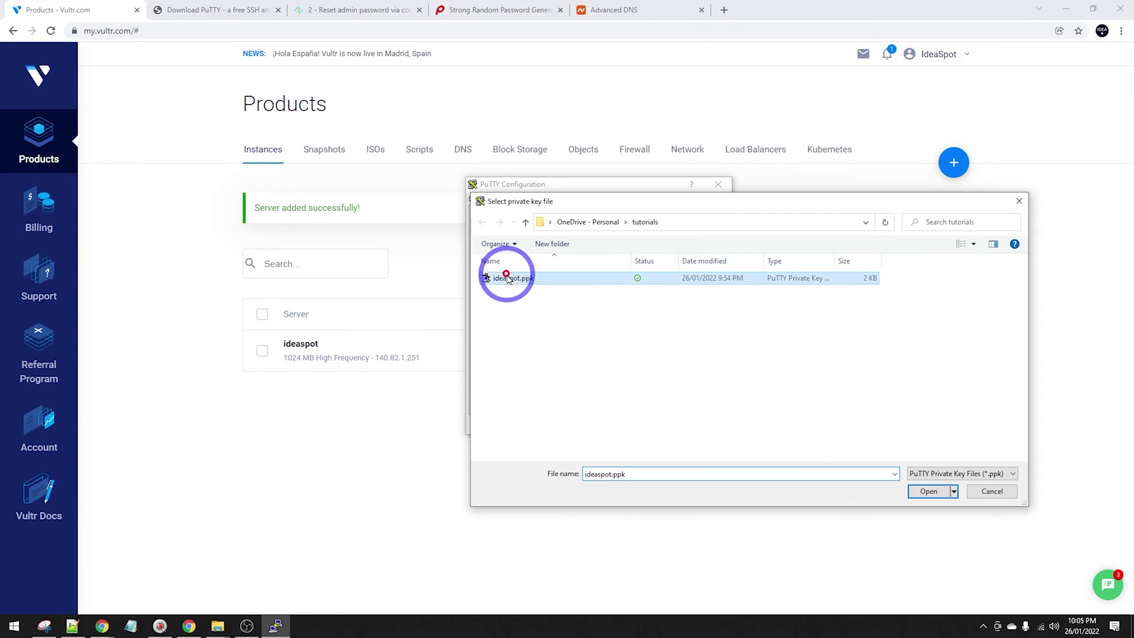
left_click(920, 494)
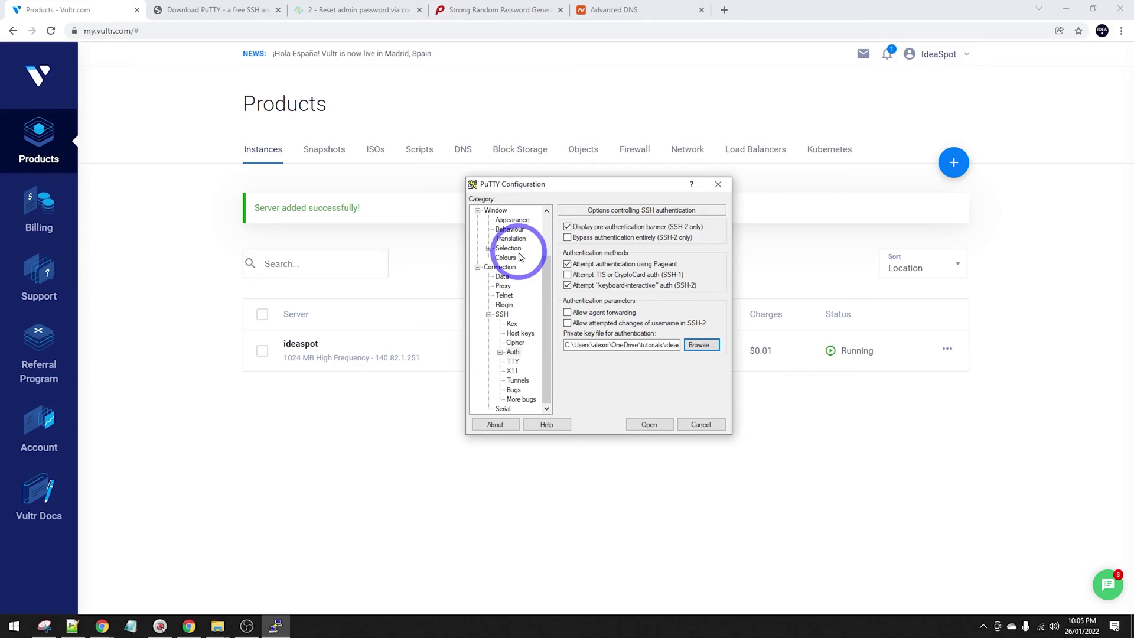
Save the key setting to the vultr demo session and connect to 140.82.1.251.
scroll(508, 249, "up", 5)
left_click(495, 210)
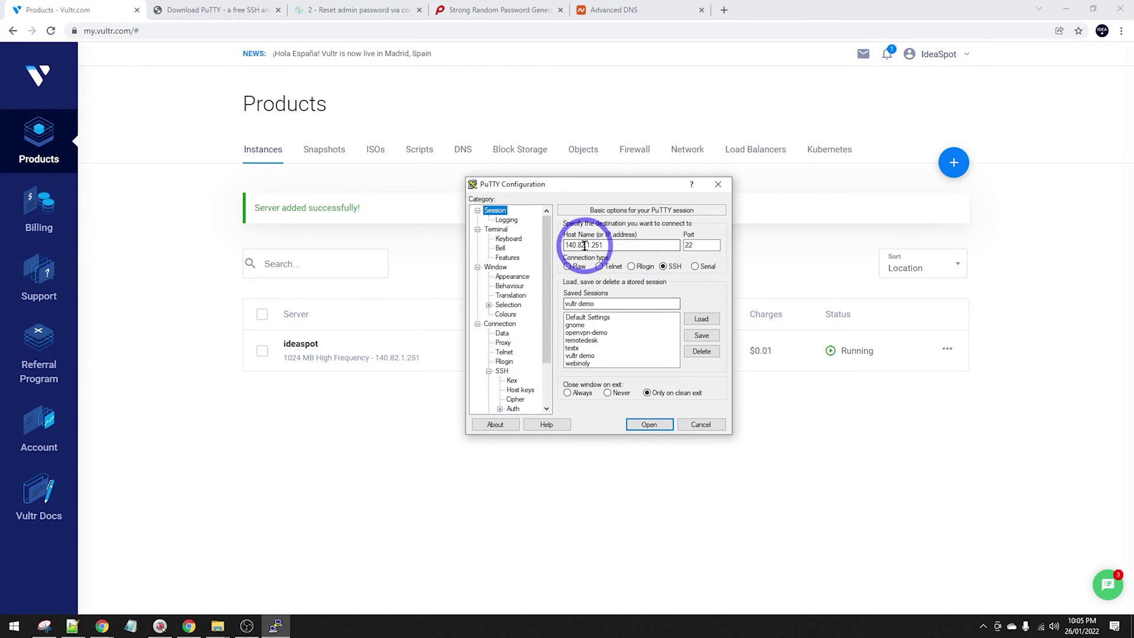
left_click(702, 335)
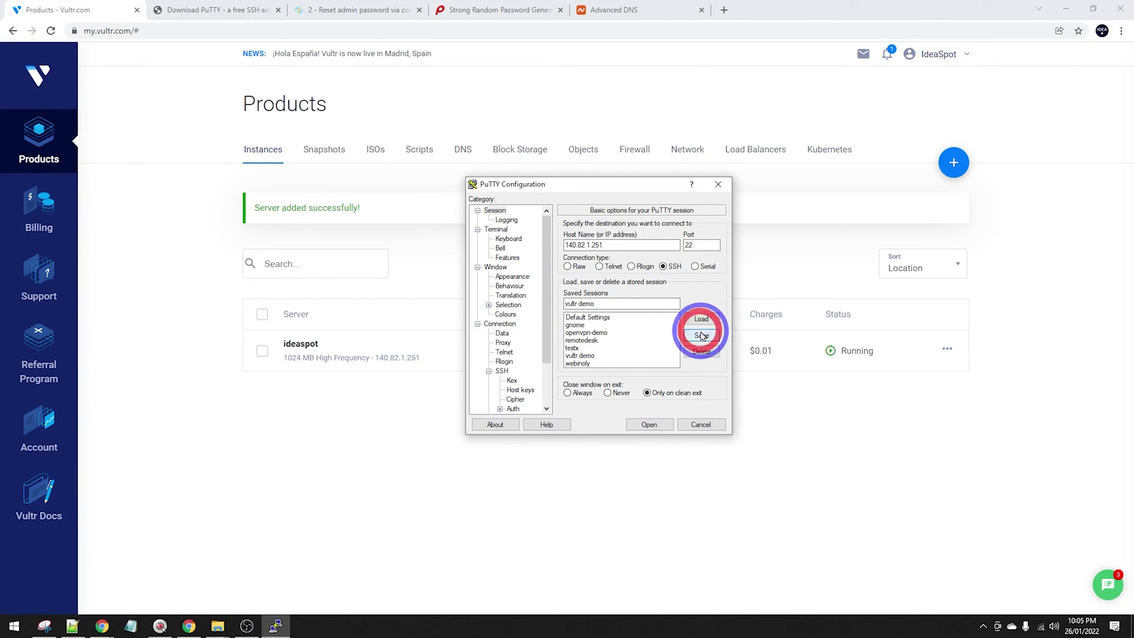
left_click(649, 424)
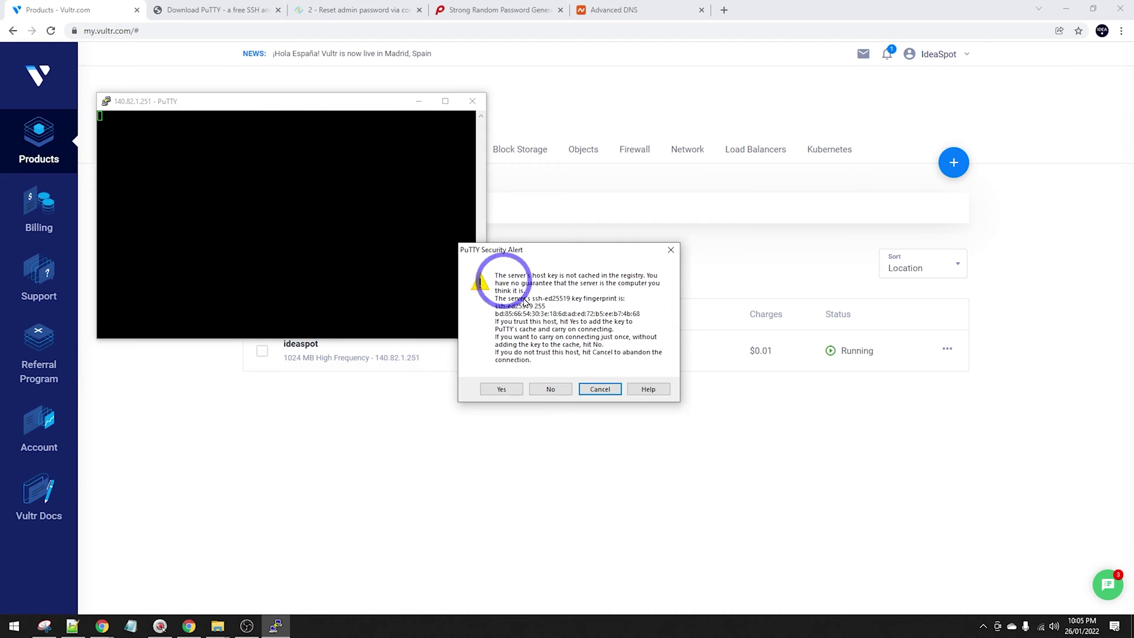
left_click(501, 389)
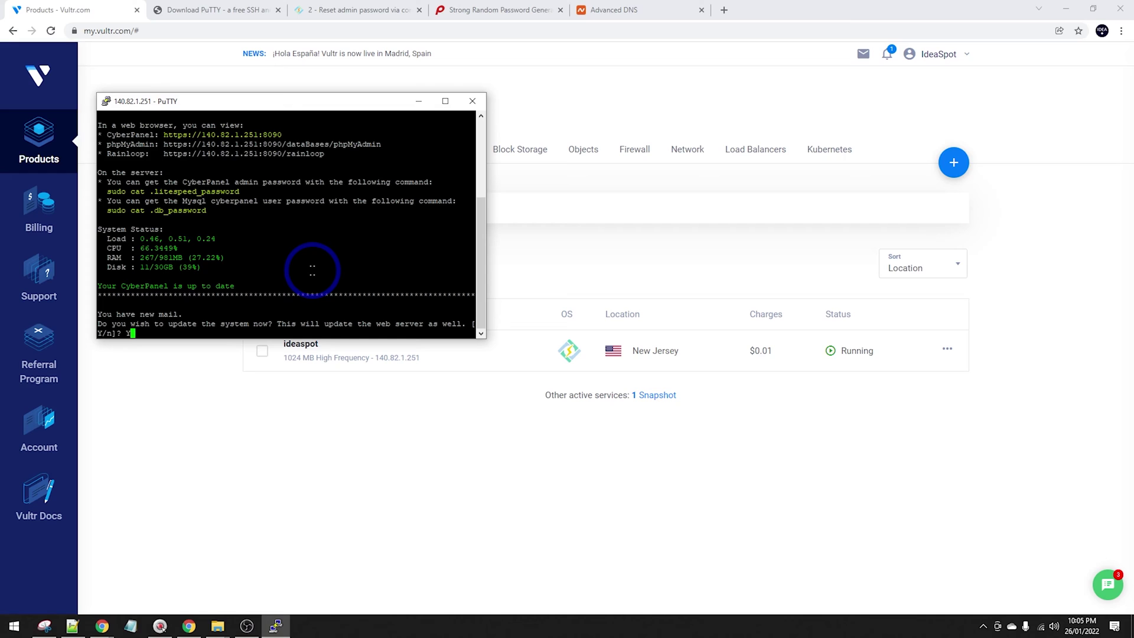
key("Return")
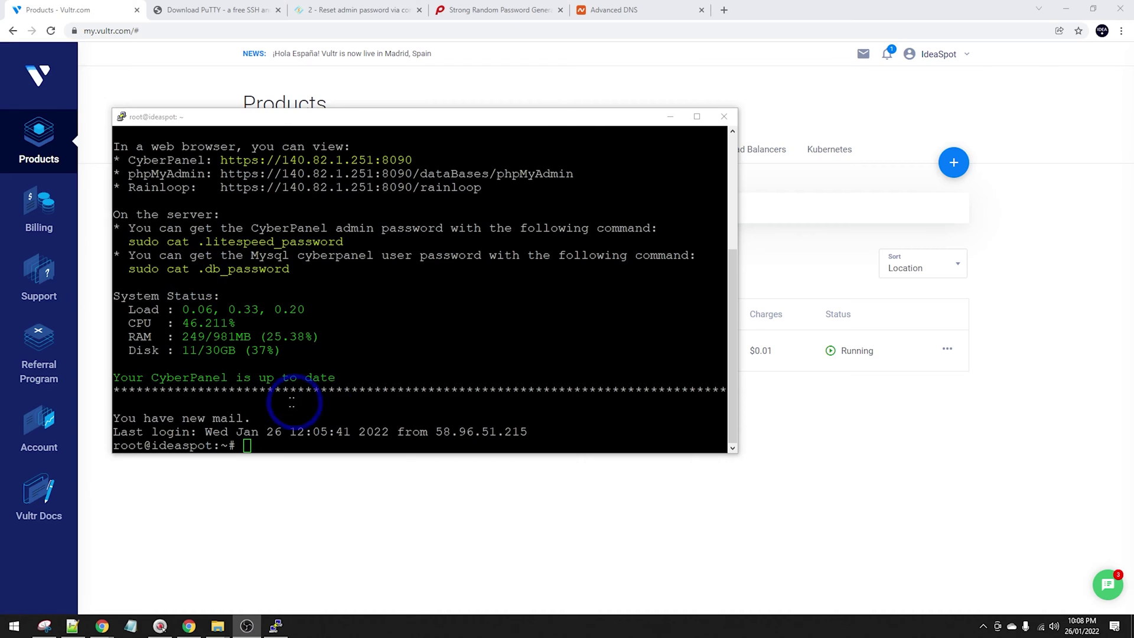
right_click(265, 399)
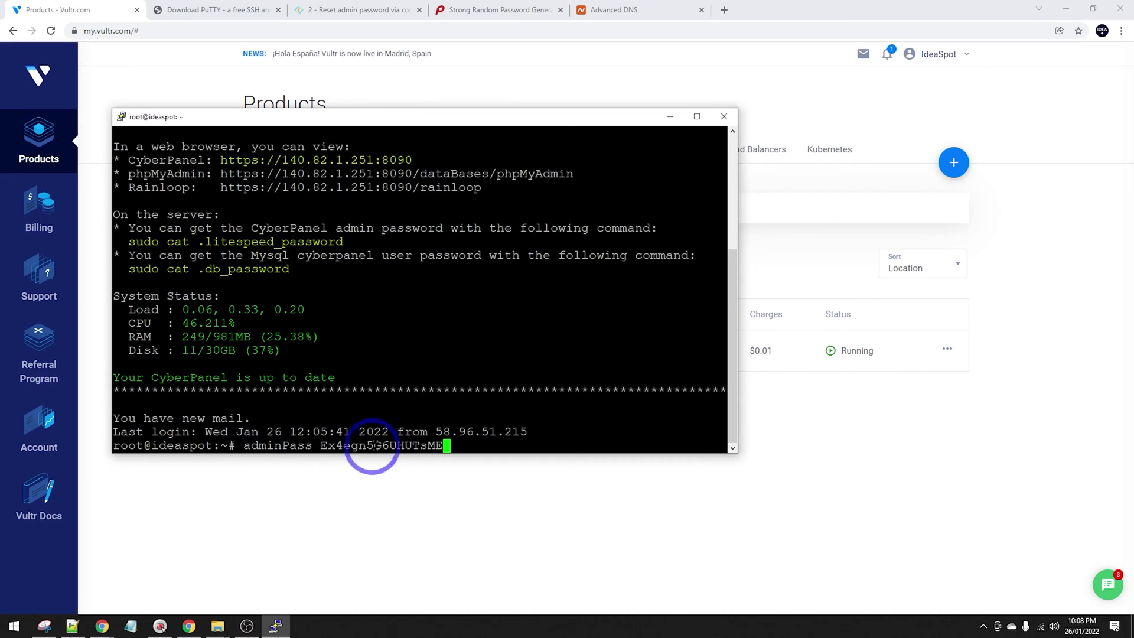
key("Return")
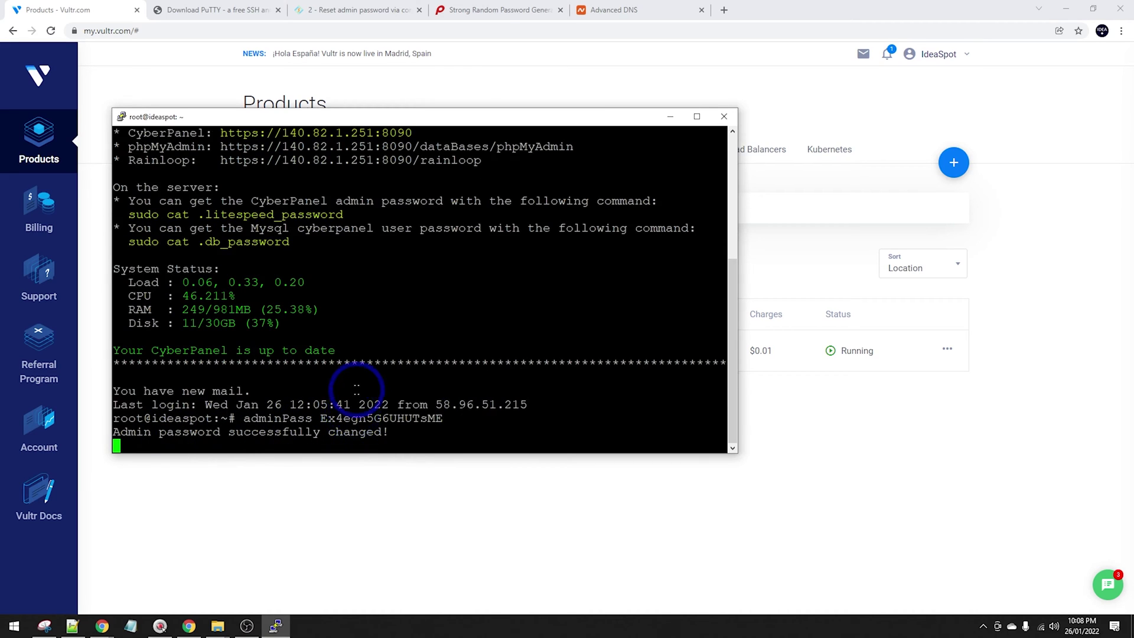
scroll(356, 390, "up", 4)
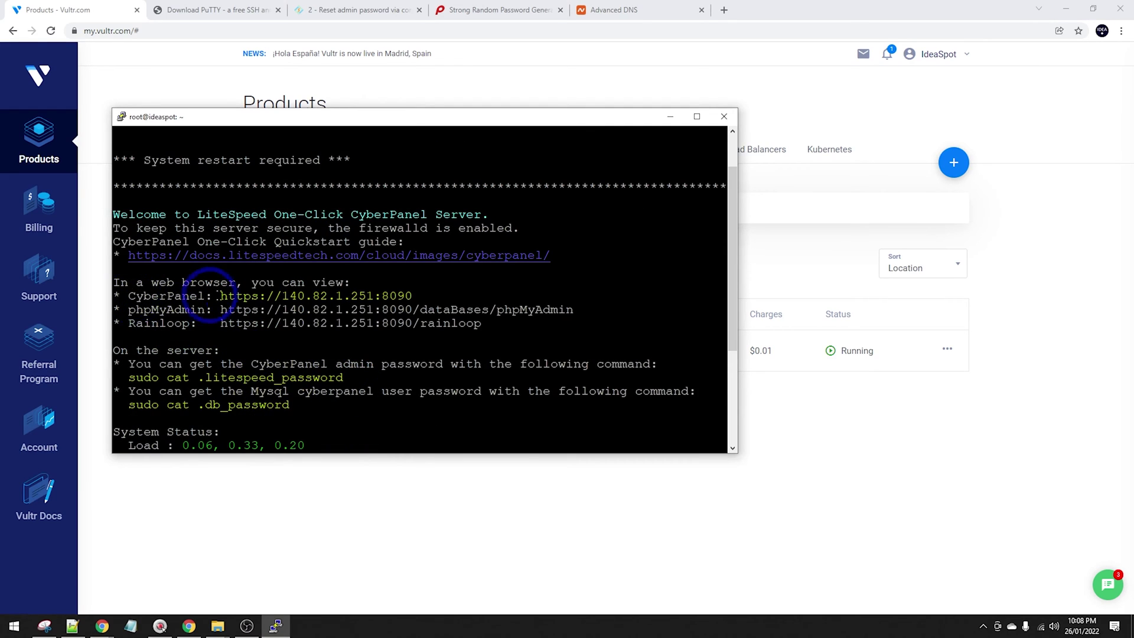
left_click_drag(215, 296, 413, 296)
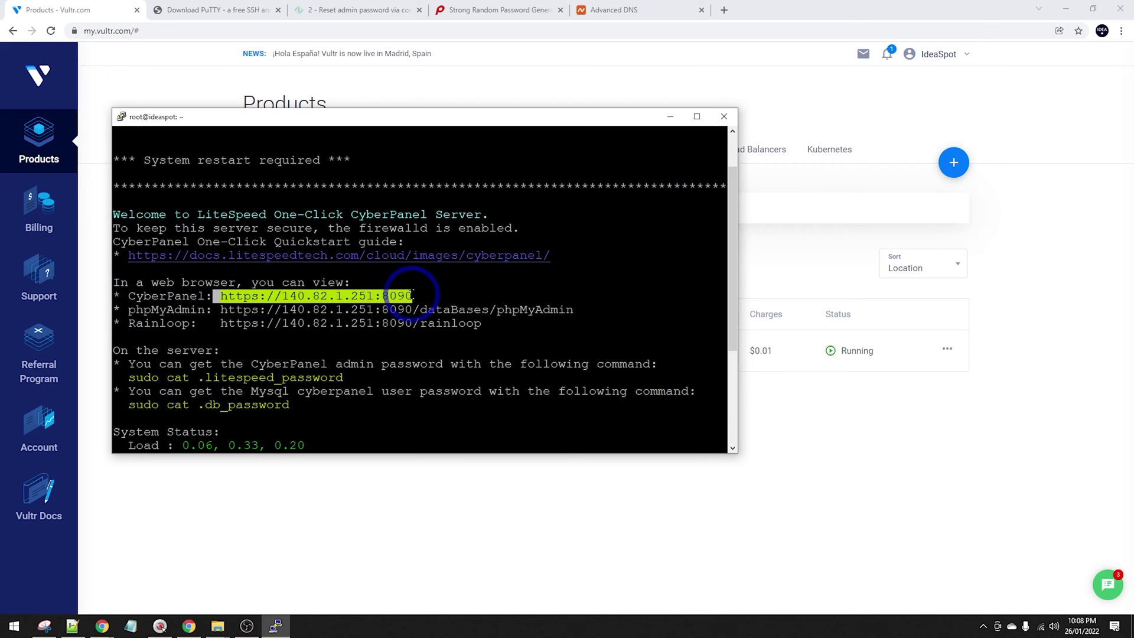
Load 140.82.1.251:8090 in a new tab, proceeding past the certificate warning.
left_click(724, 10)
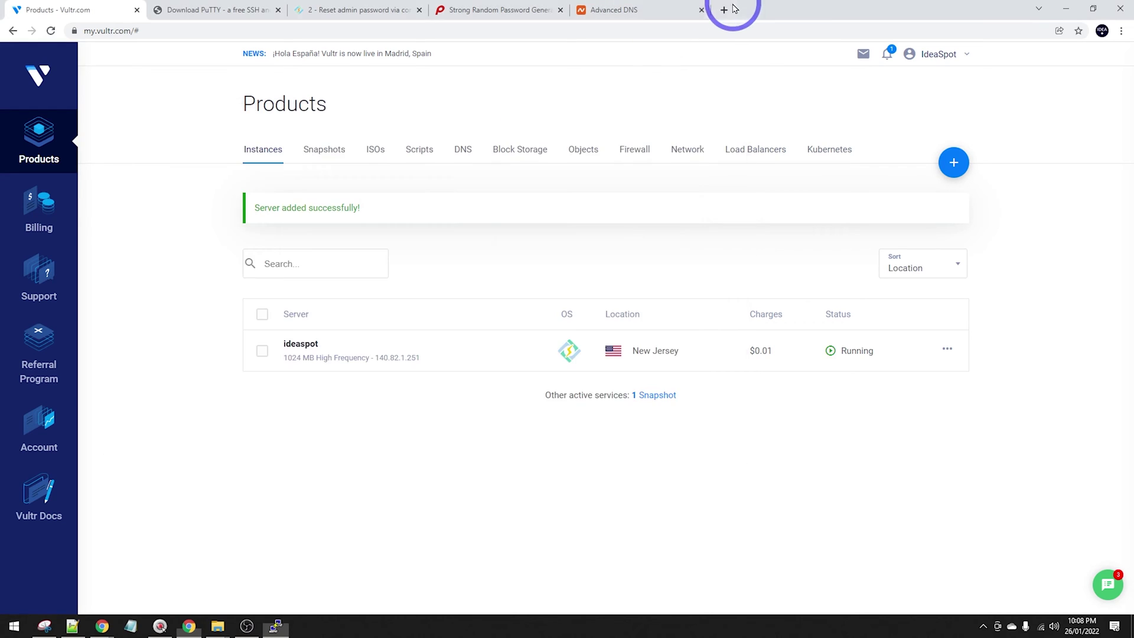
type("https://140.82.1.251:8090")
key("Return")
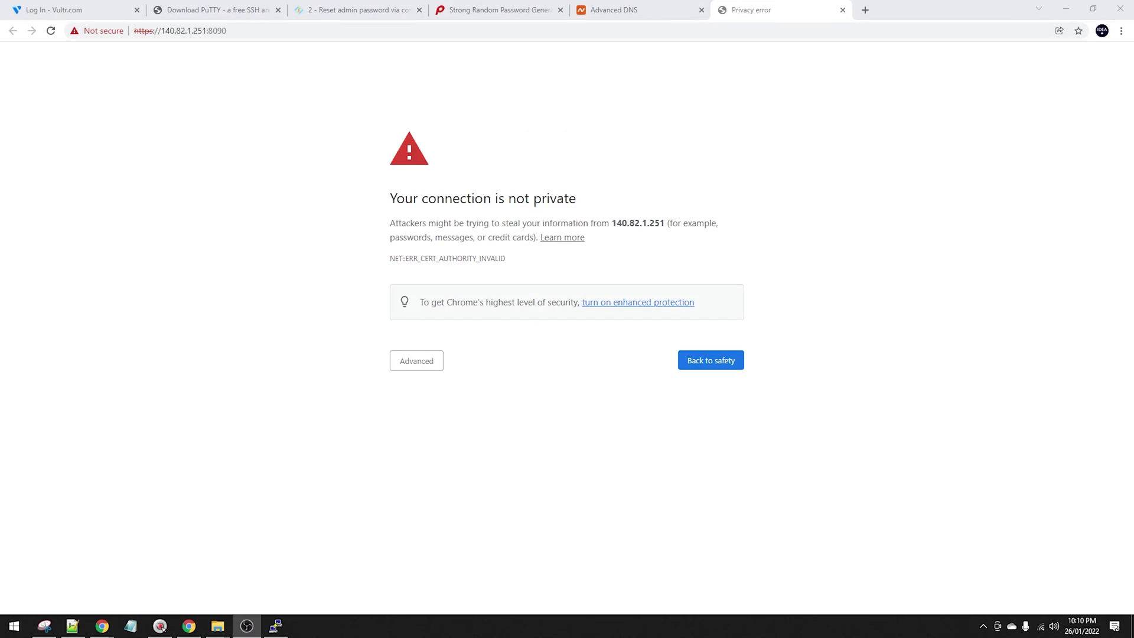
left_click(400, 366)
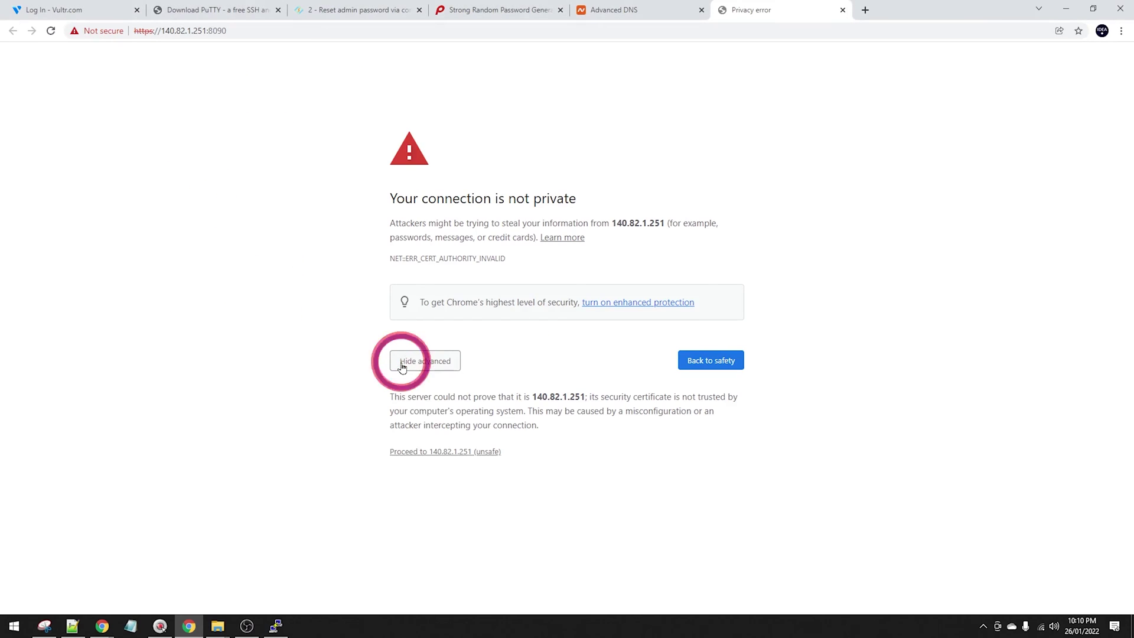
left_click(419, 451)
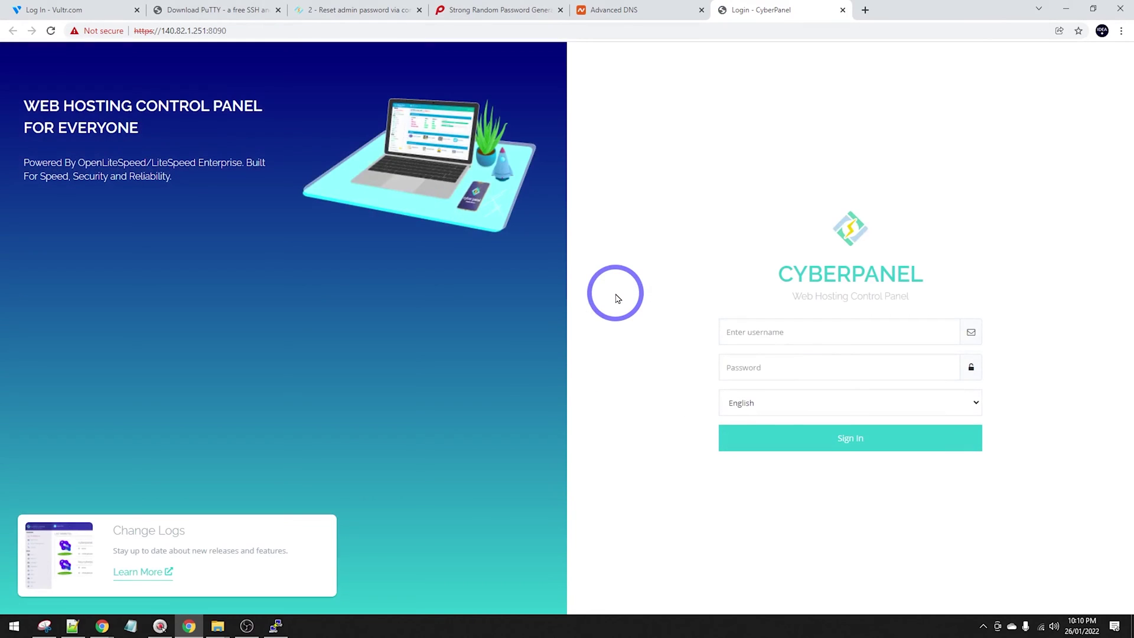
Sign in to CyberPanel as admin with the reset password.
left_click(778, 364)
key("ctrl+v")
left_click(786, 330)
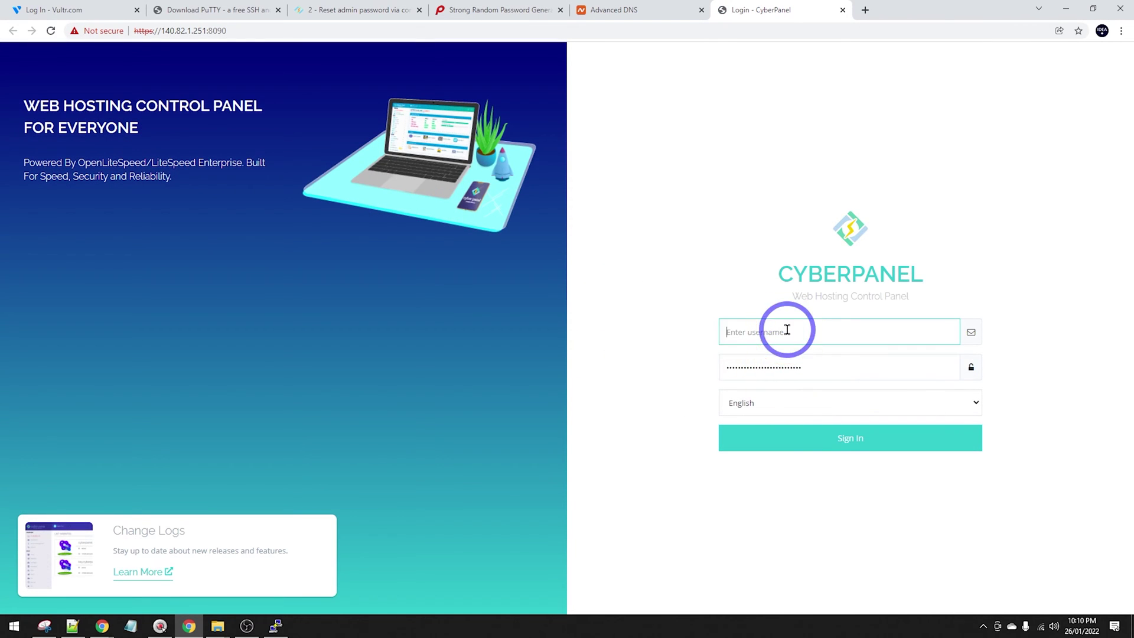
left_click(842, 443)
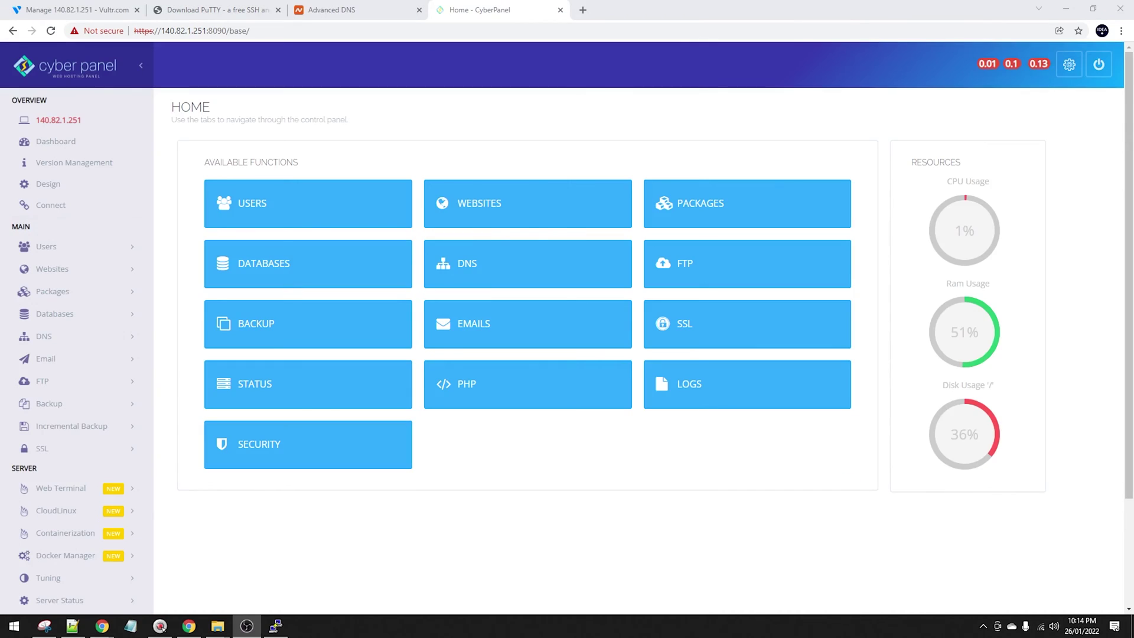
left_click(500, 206)
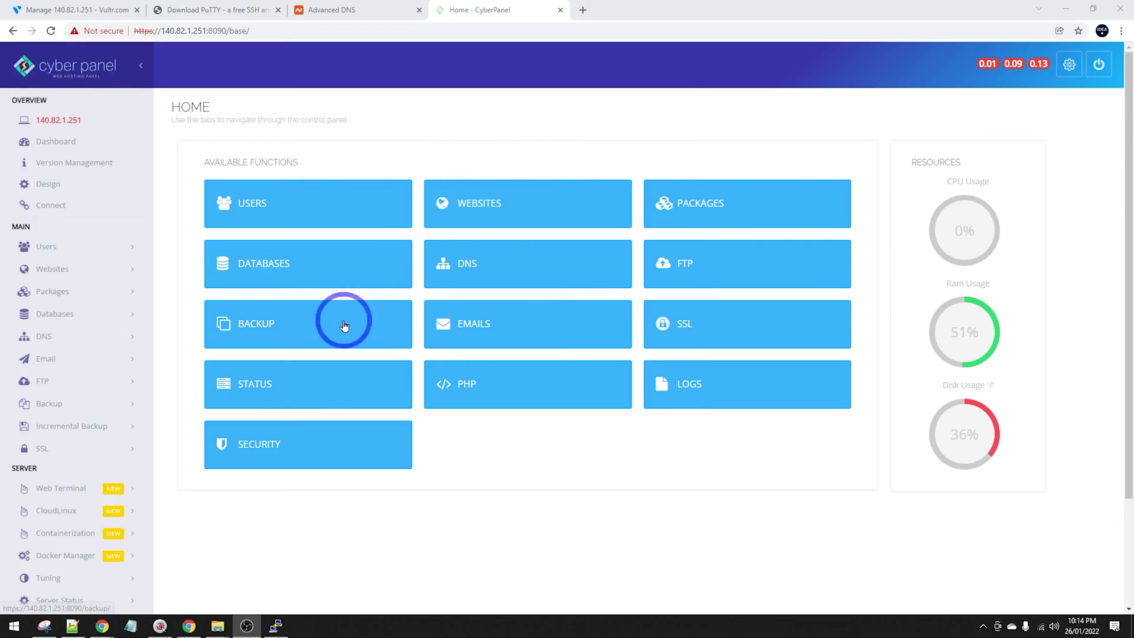
Create ideaspot.site with SSL, DKIM support and open_basedir protection, then go back to the form.
left_click(52, 271)
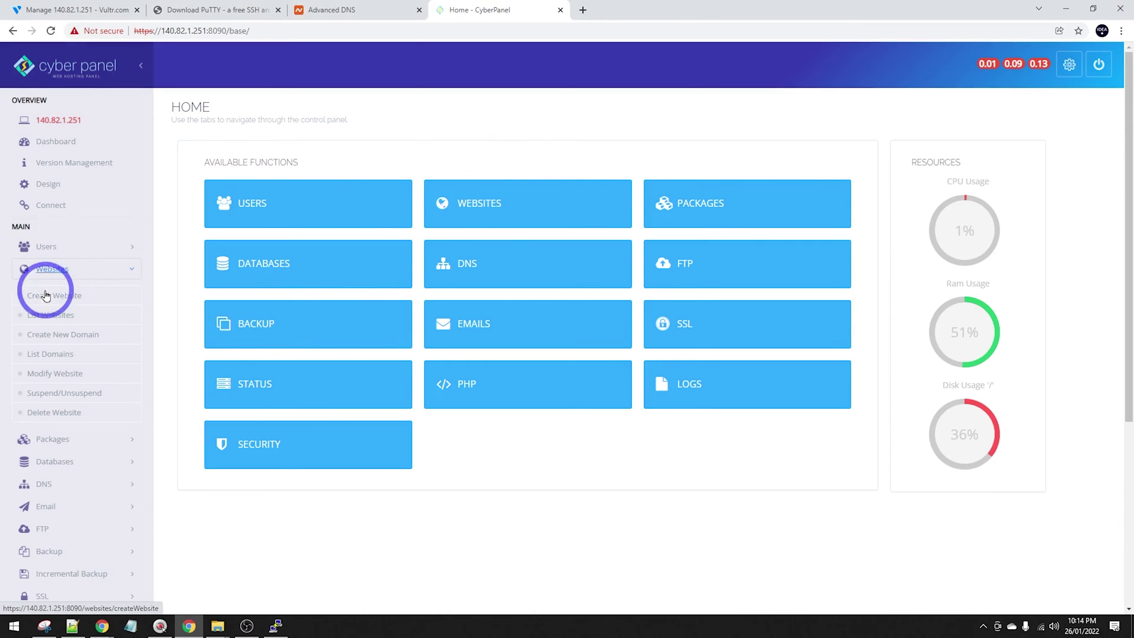
left_click(55, 300)
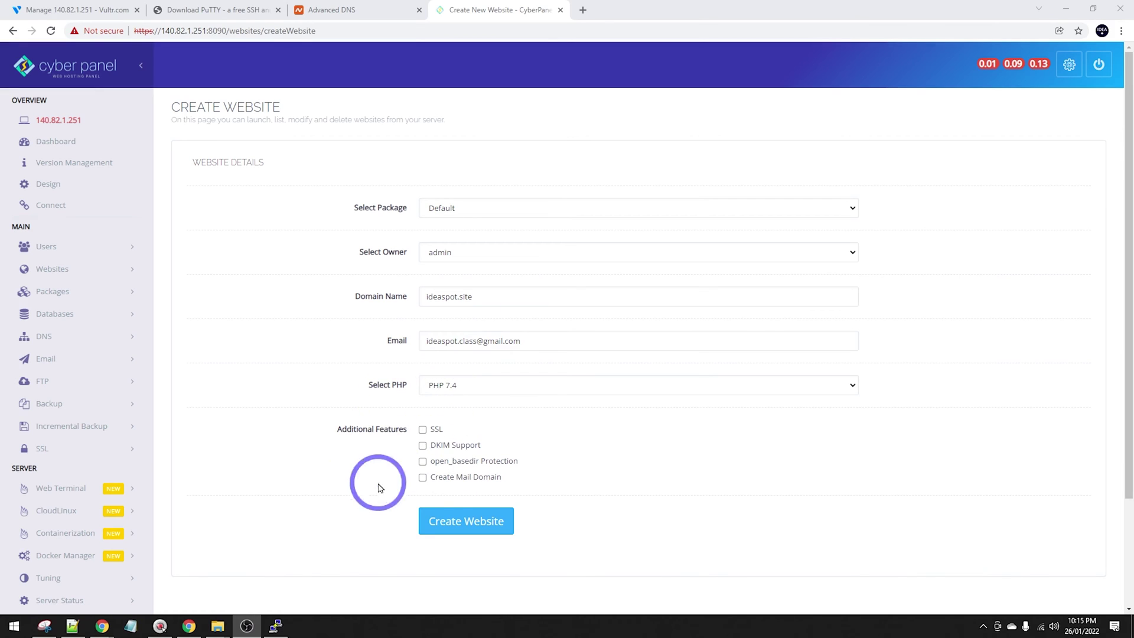
left_click(423, 446)
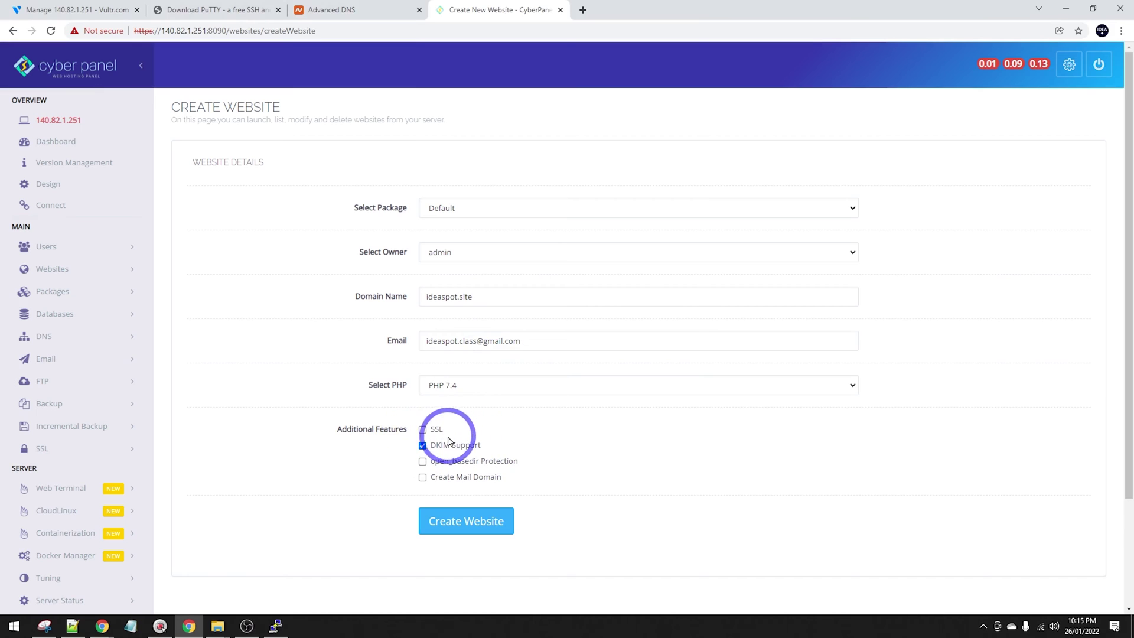
left_click(423, 430)
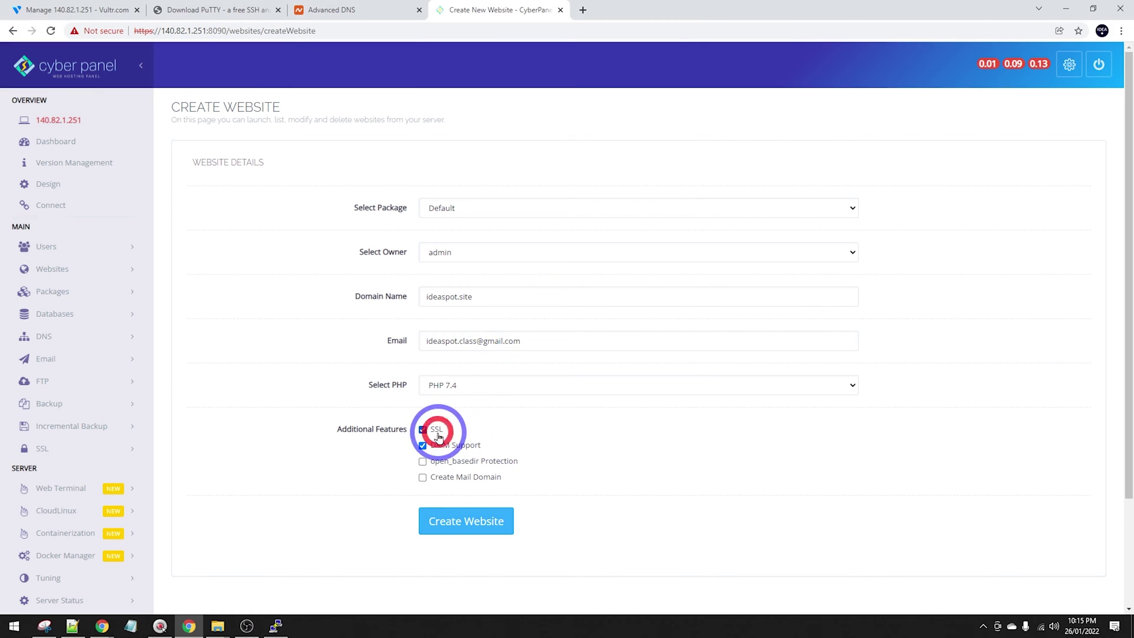
left_click(422, 464)
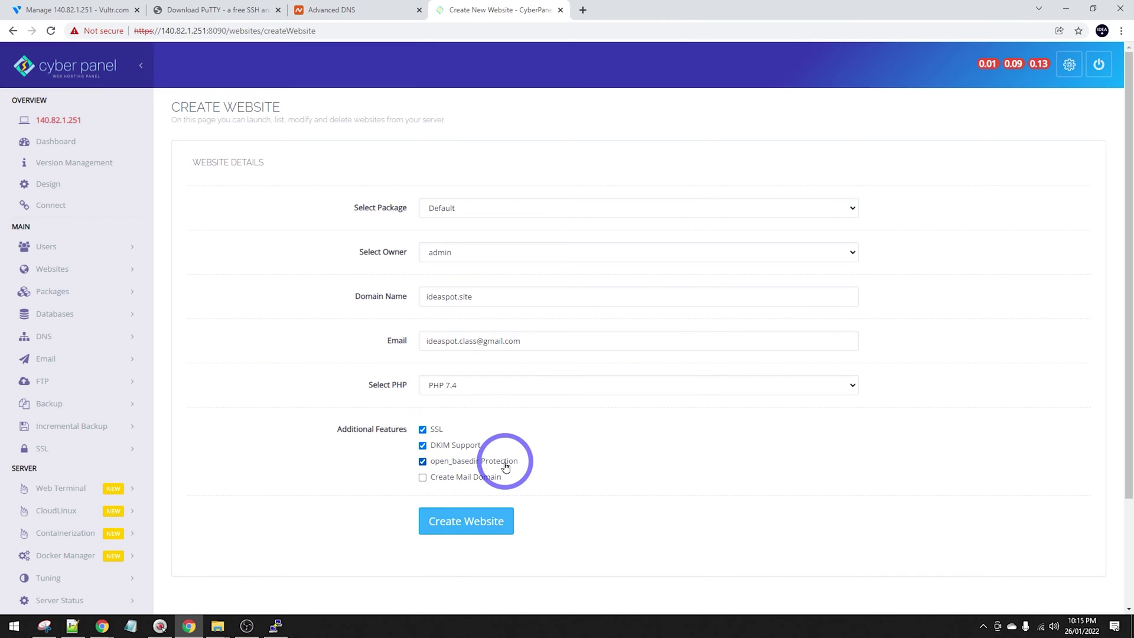
left_click(463, 520)
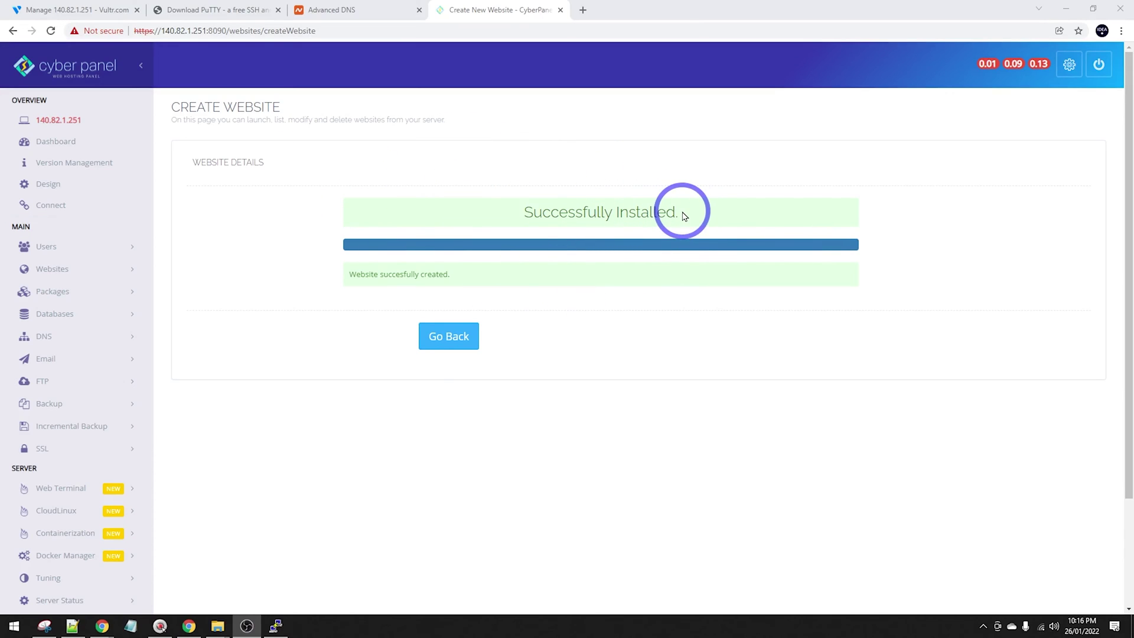
left_click(440, 334)
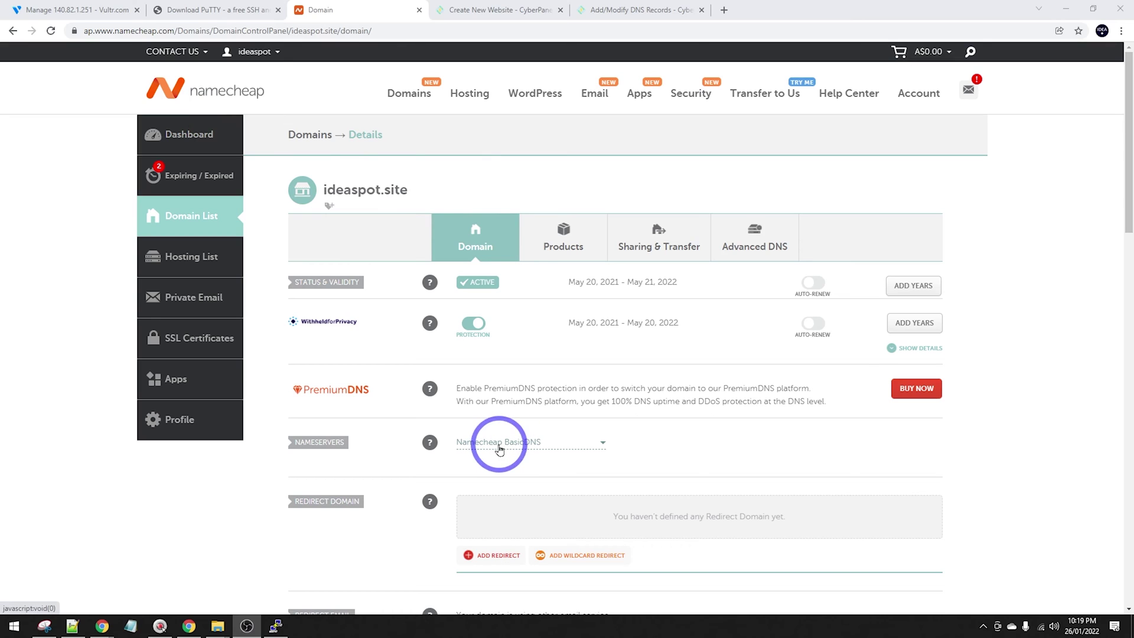
View ideaspot.site's empty Advanced DNS records in Namecheap, then switch back to CyberPanel.
left_click(775, 235)
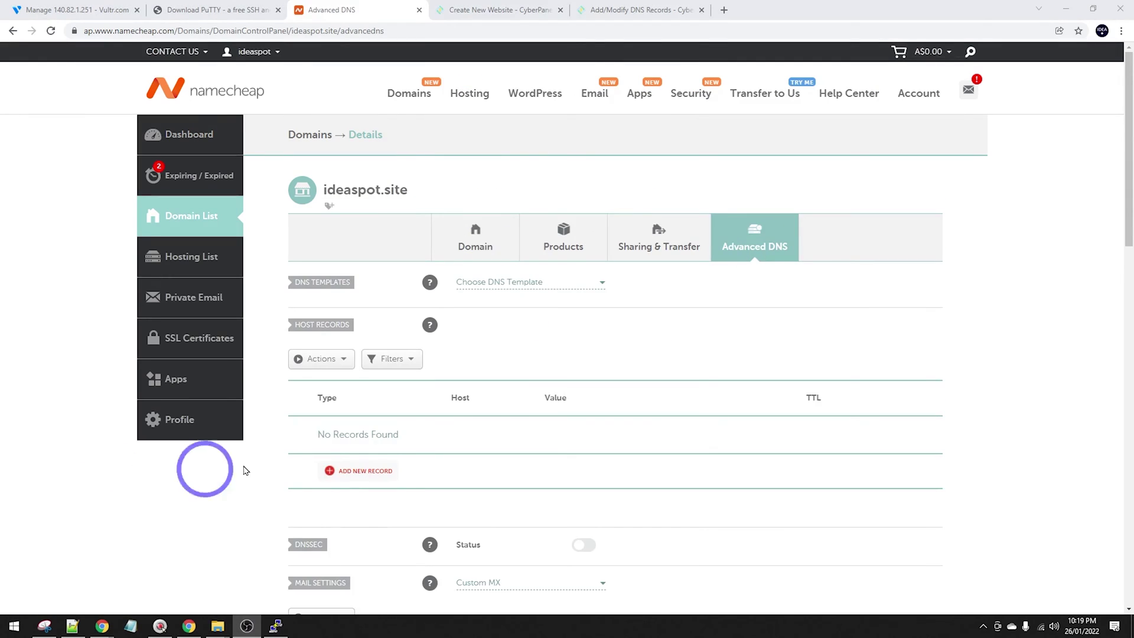
left_click(464, 7)
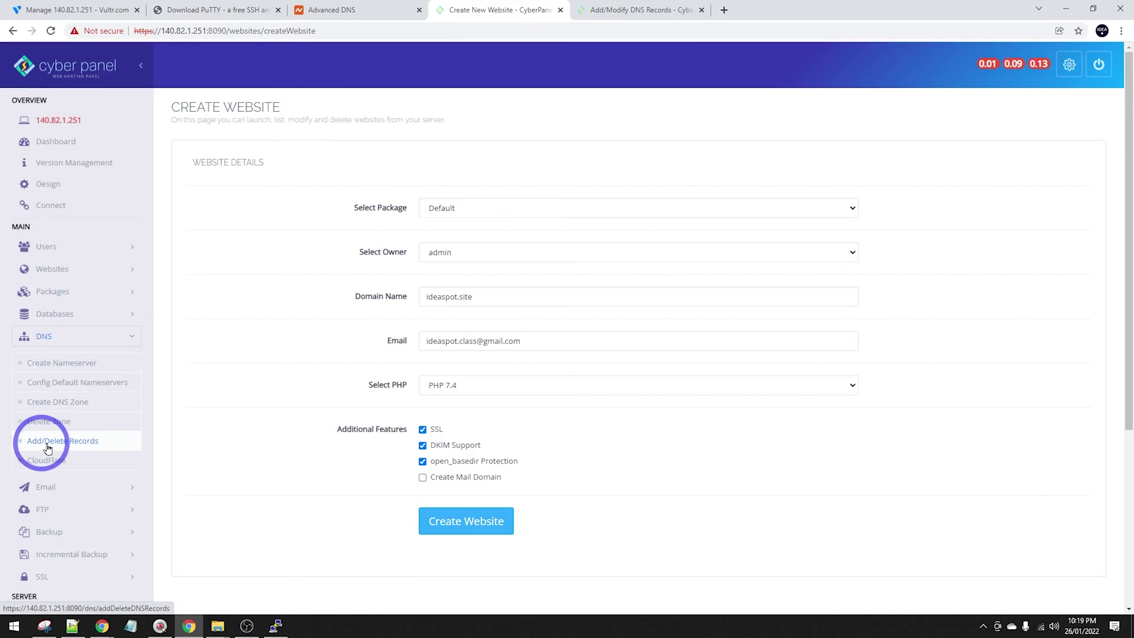
Copy the server IP 140.82.1.251 from ideaspot.site's A records, then switch to Namecheap.
left_click(626, 11)
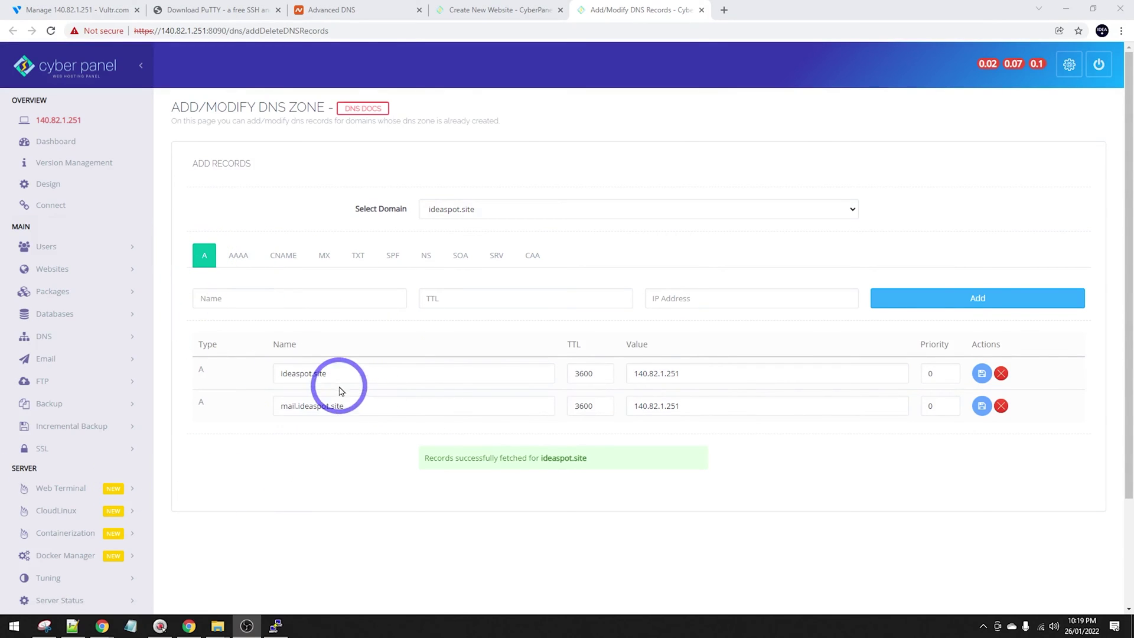
double_click(352, 374)
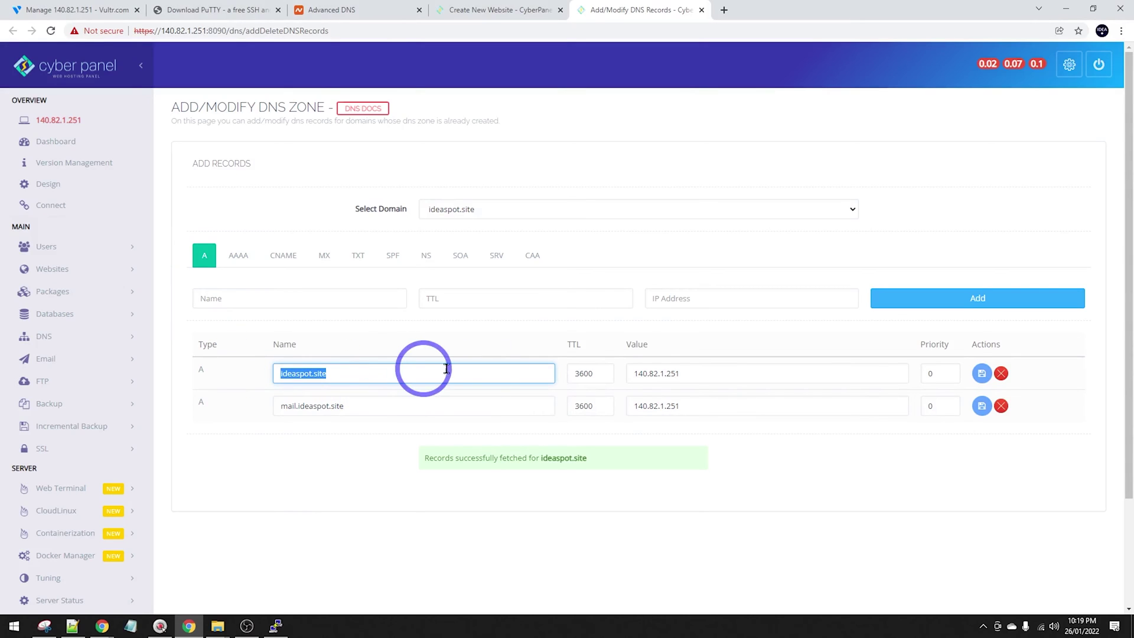
double_click(738, 375)
key("ctrl+c")
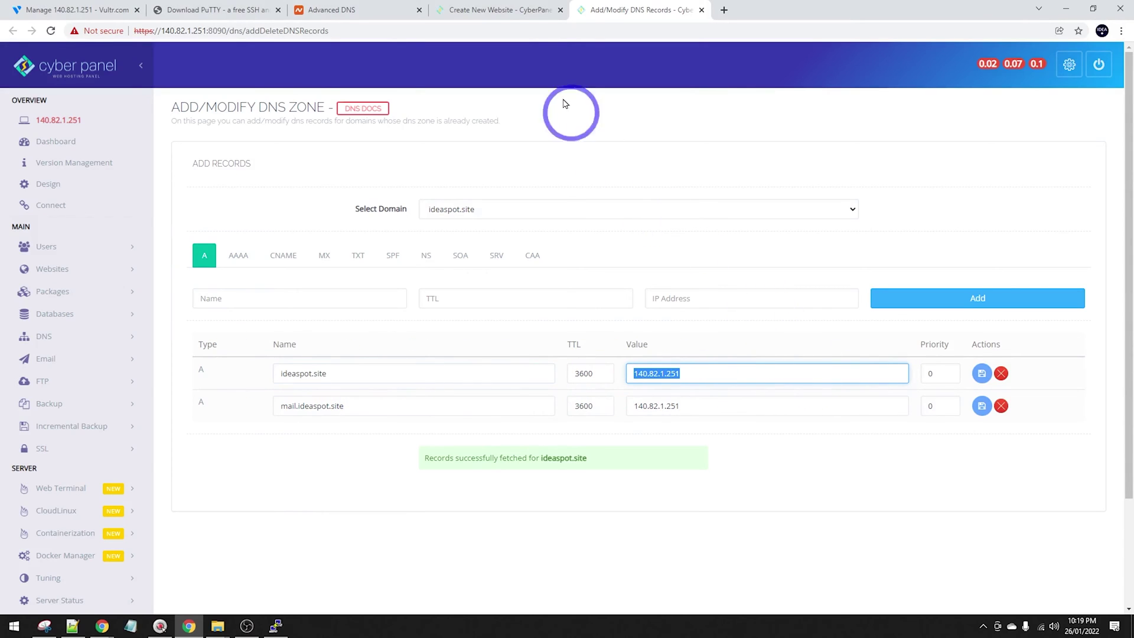
left_click(315, 7)
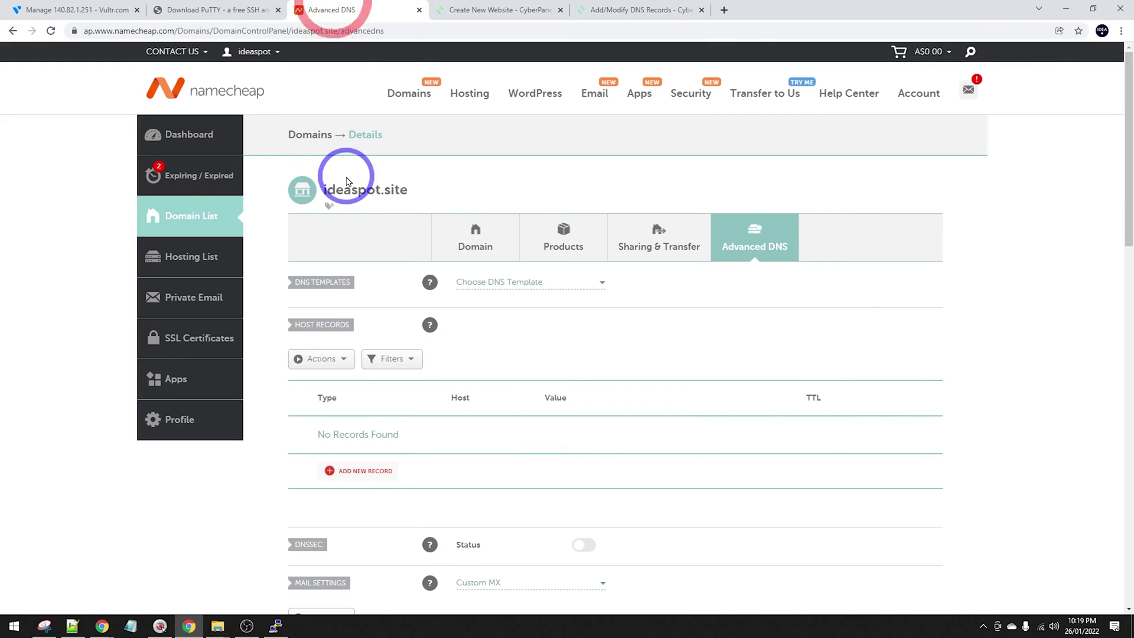
Add an A record for host @ pointing to the server IP 140.82.1.251.
left_click(354, 472)
left_click(338, 208)
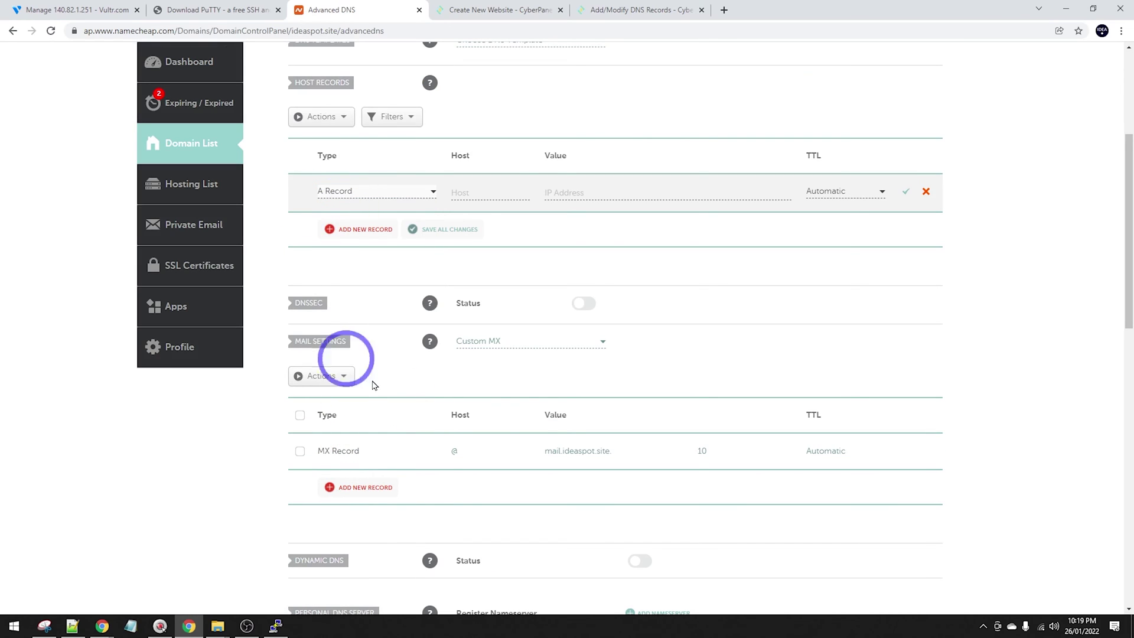
left_click(484, 193)
type("@")
left_click(610, 193)
key("ctrl+v")
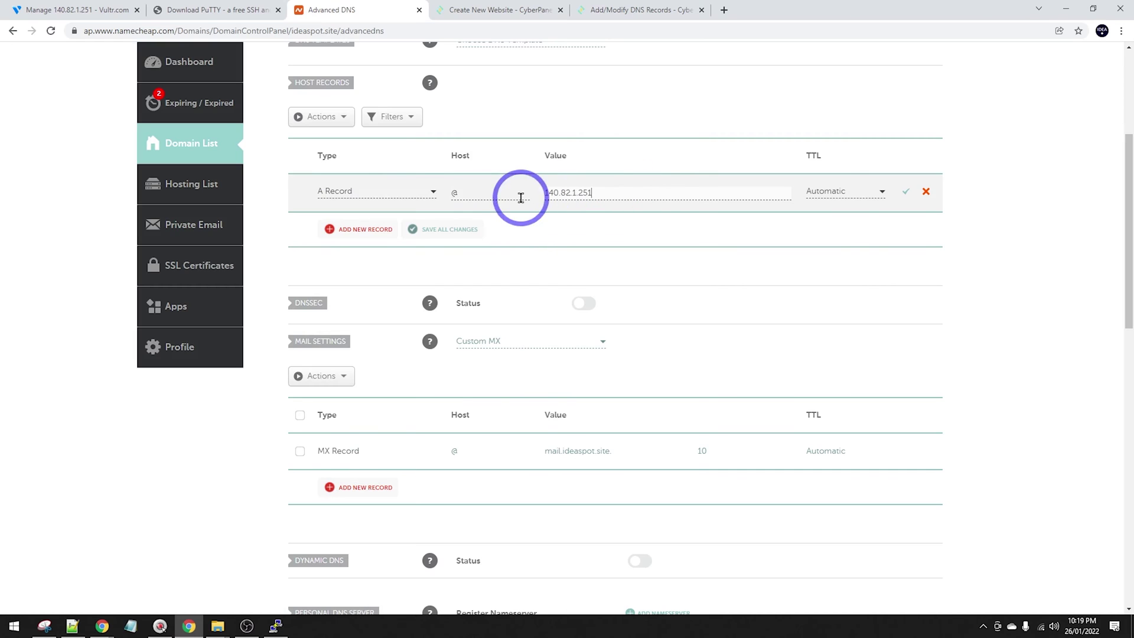
left_click(905, 194)
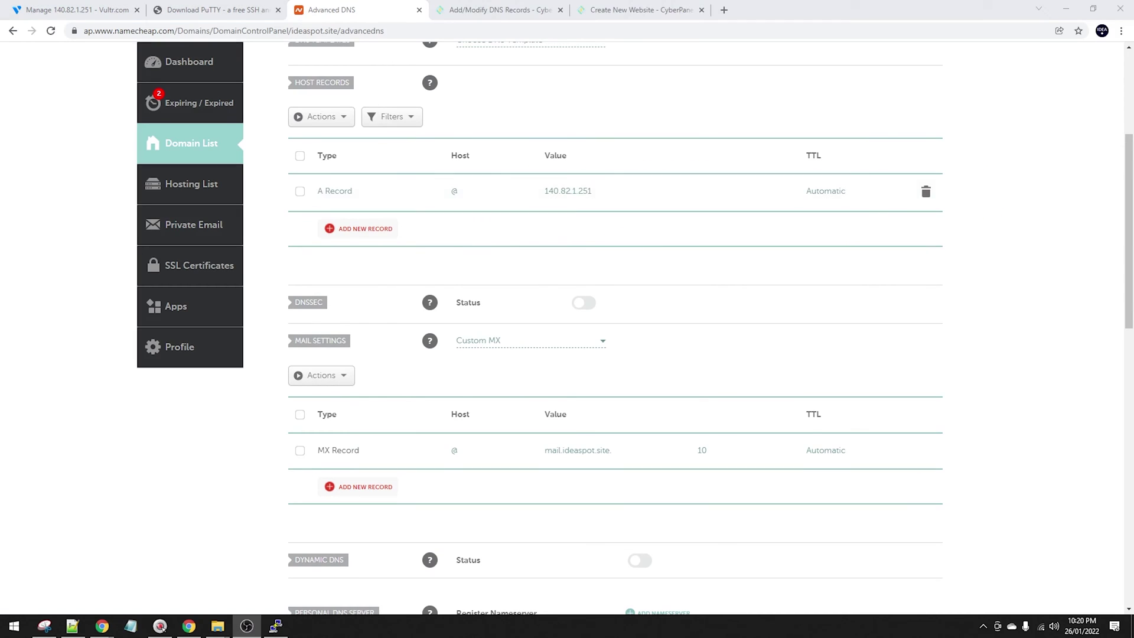
Add an A record for host mail pointing to 140.82.1.251.
left_click_drag(641, 9, 463, 26)
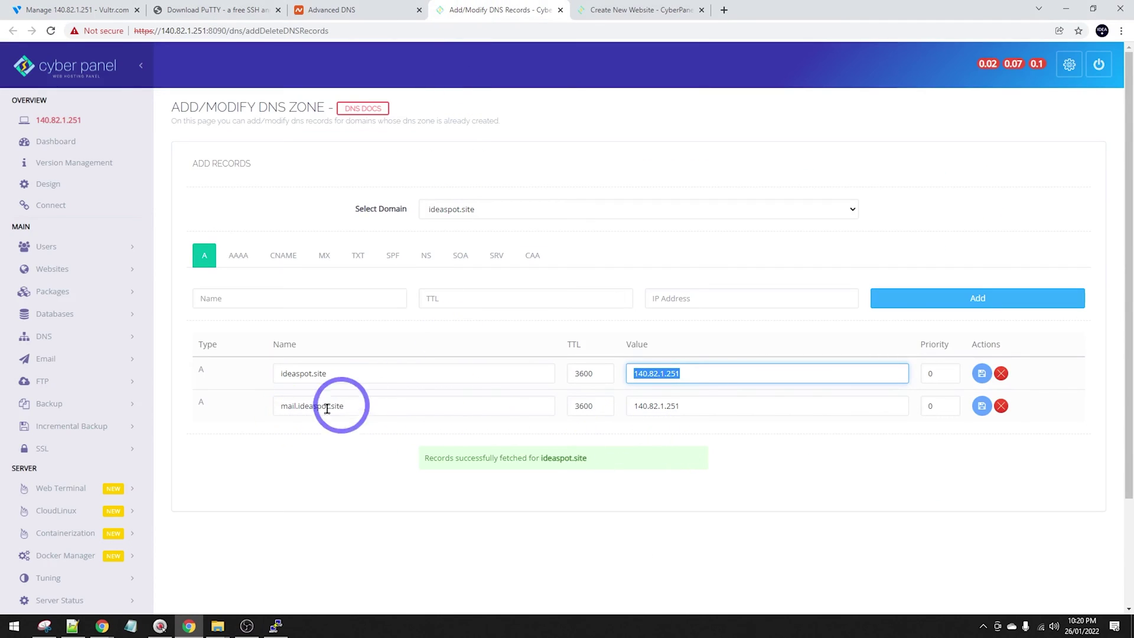
left_click(339, 10)
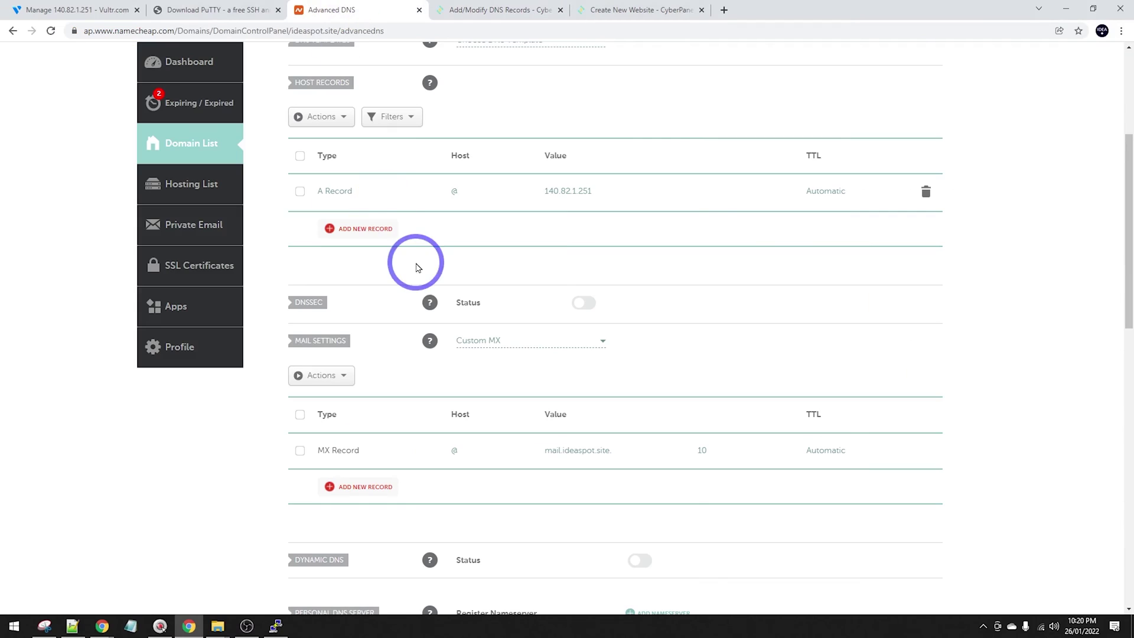
left_click(349, 228)
left_click(338, 247)
left_click(499, 228)
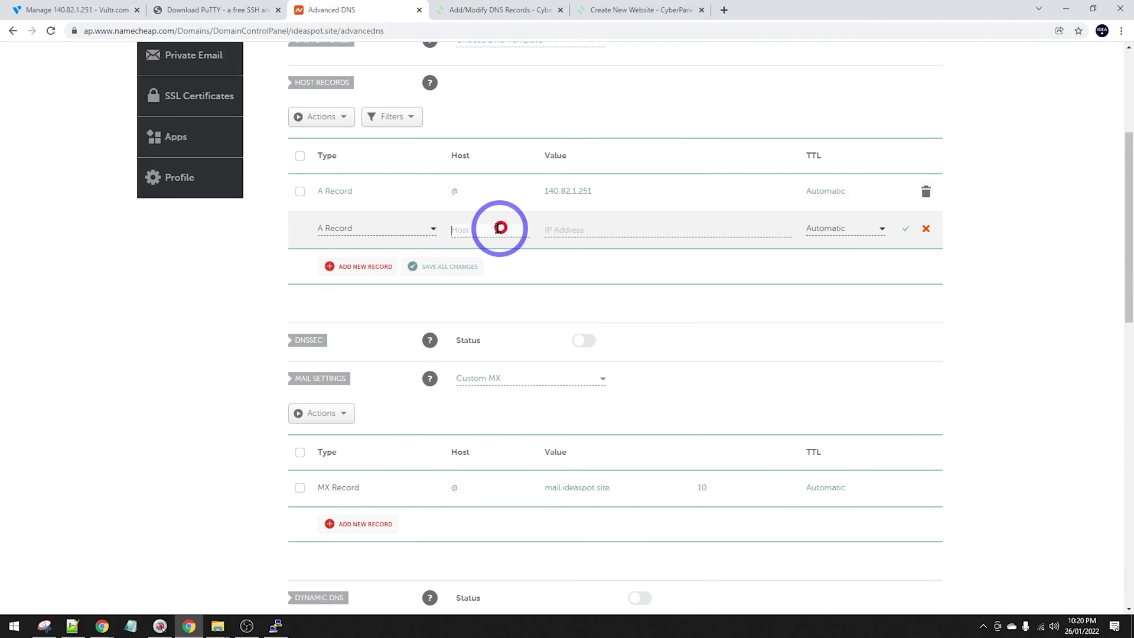
type("mail")
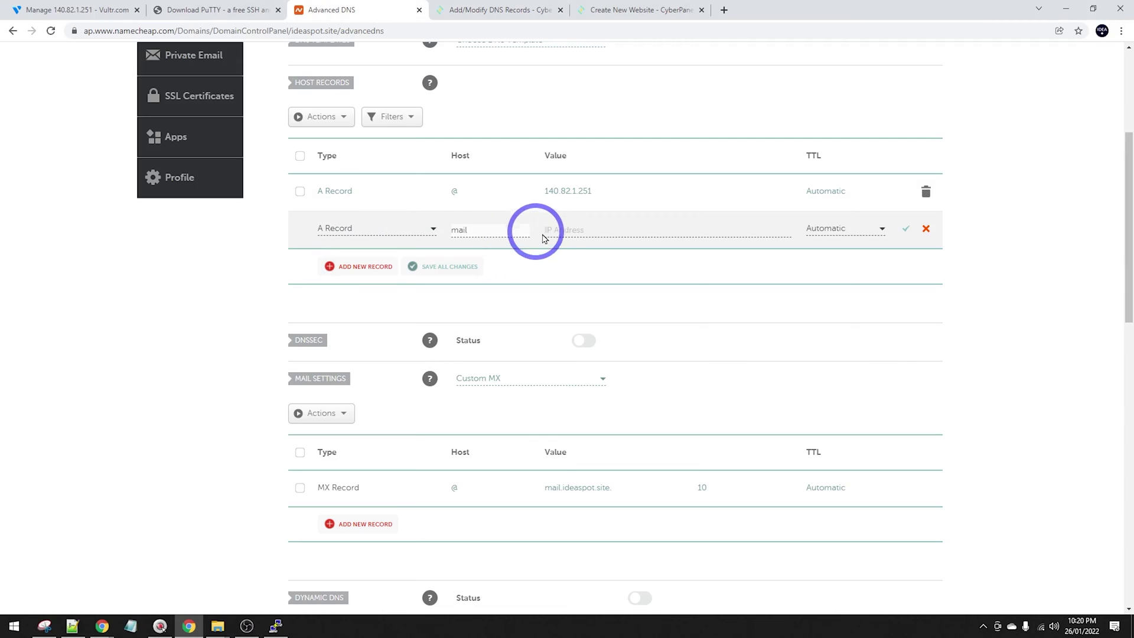
left_click(558, 229)
left_click(567, 253)
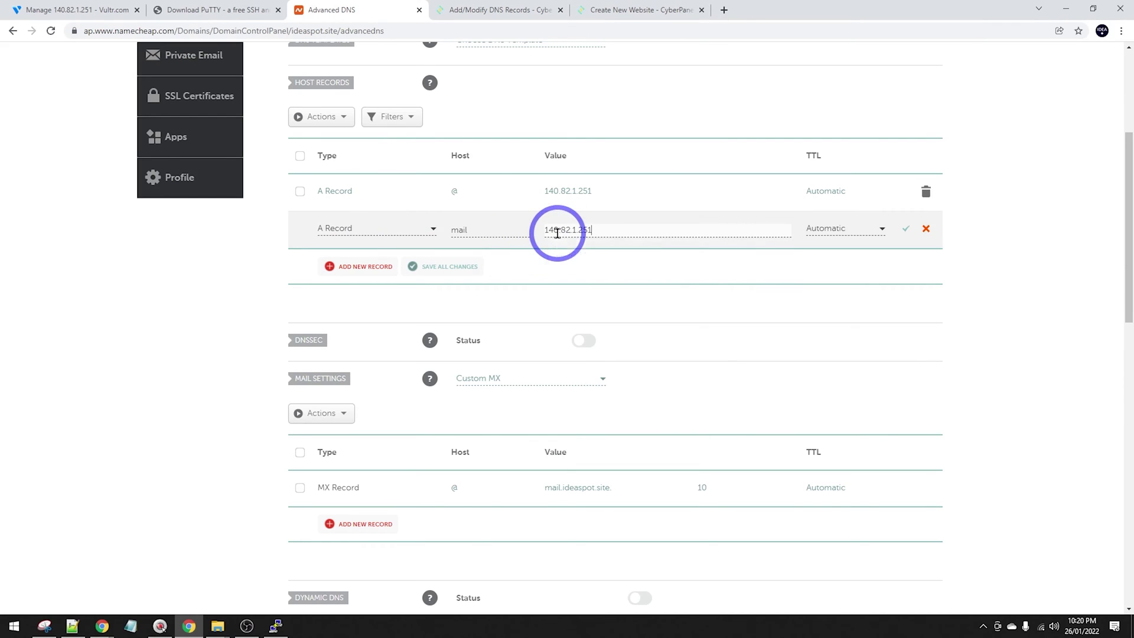
left_click(905, 229)
Look up the zone's CNAME records in CyberPanel.
left_click(479, 7)
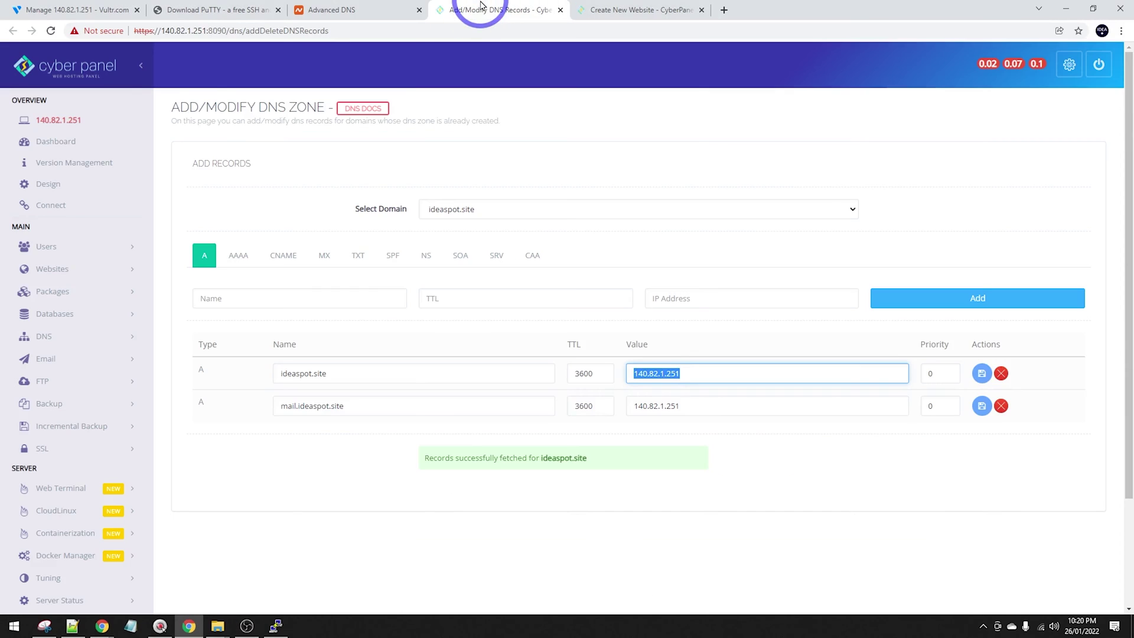
left_click(281, 256)
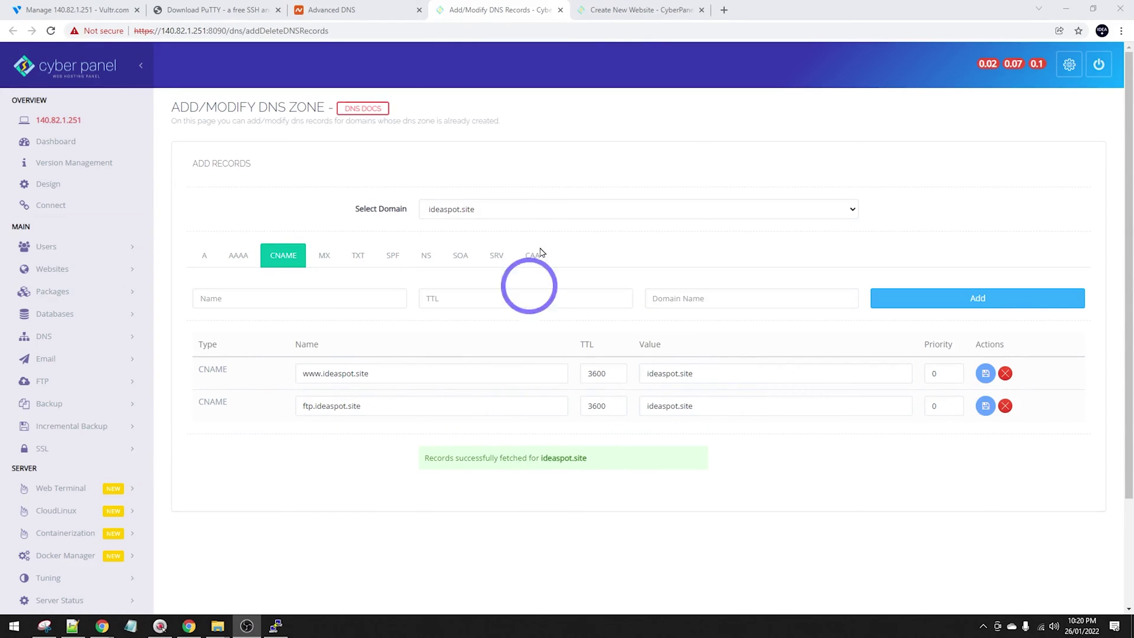
left_click(637, 7)
left_click(370, 7)
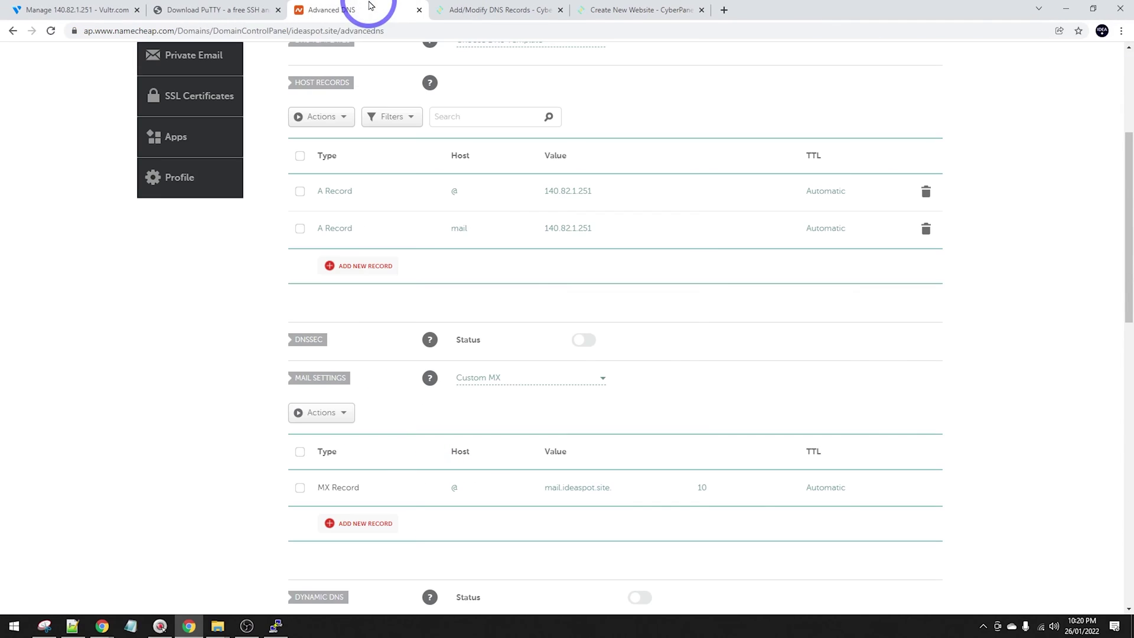
left_click(351, 267)
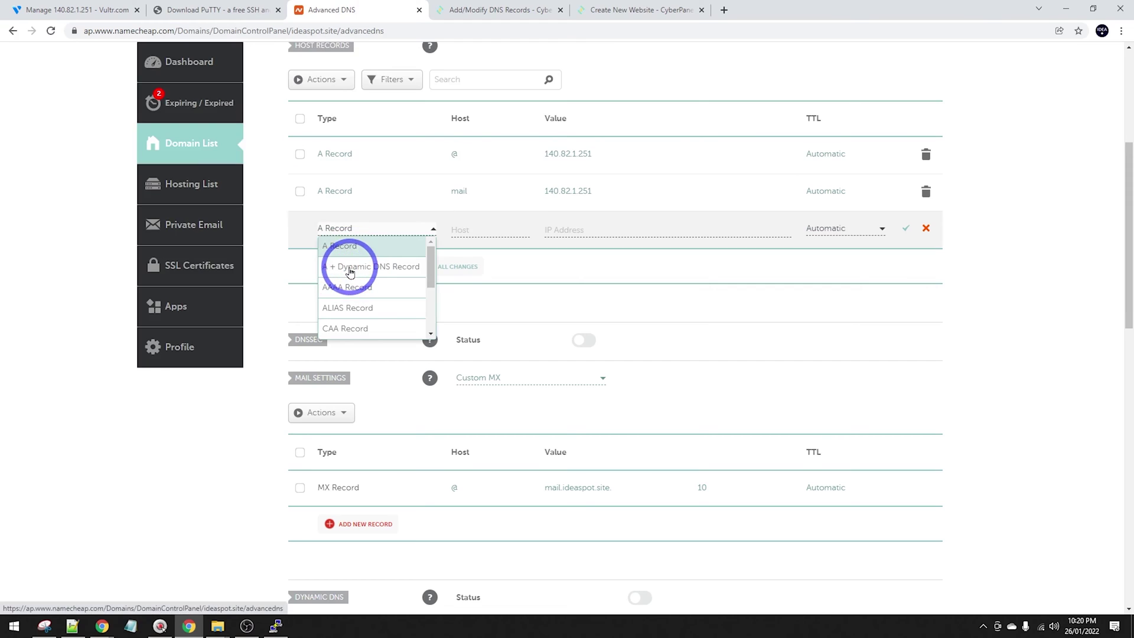
scroll(365, 277, "down", 1)
left_click(362, 286)
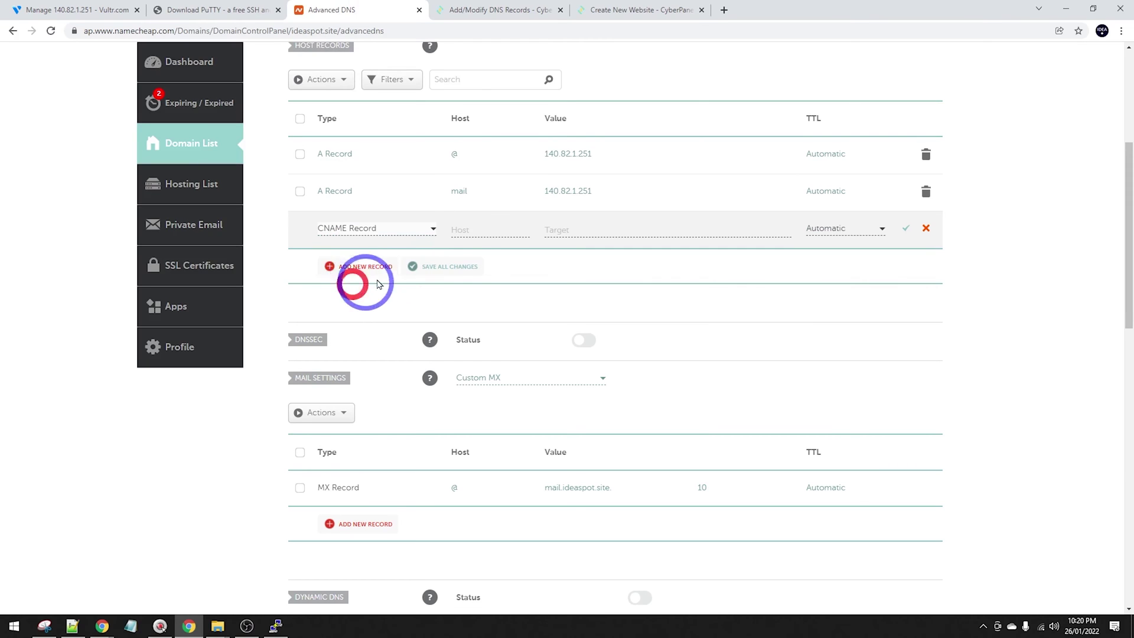
left_click(481, 229)
type("www")
left_click(580, 226)
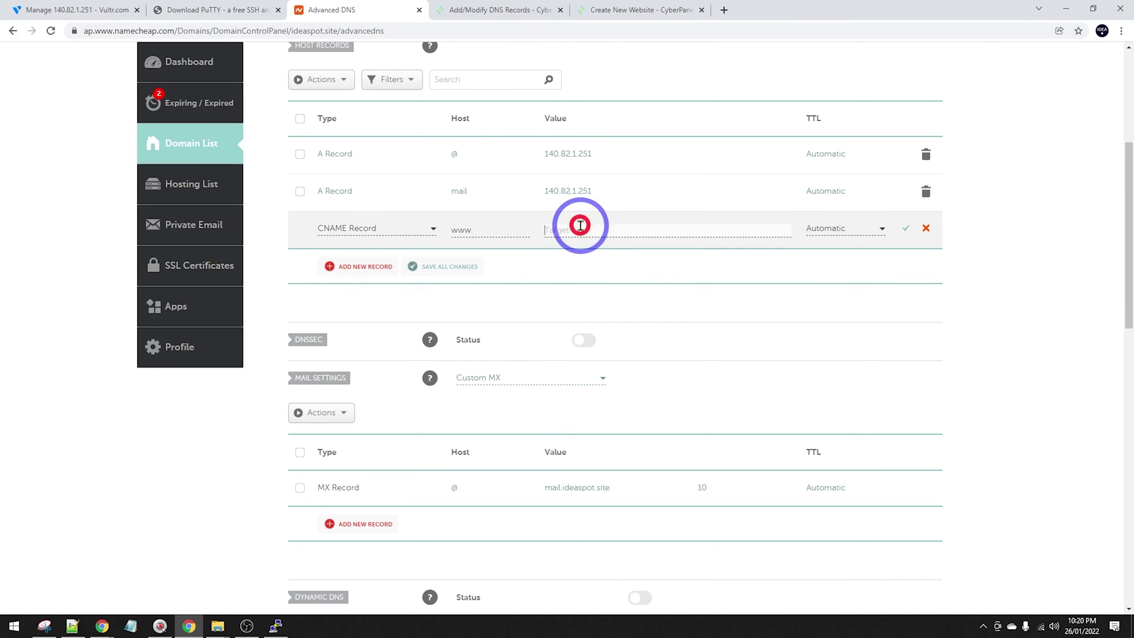
Save the www CNAME pointing to ideaspot.site and view CyberPanel's MX records.
left_click(906, 230)
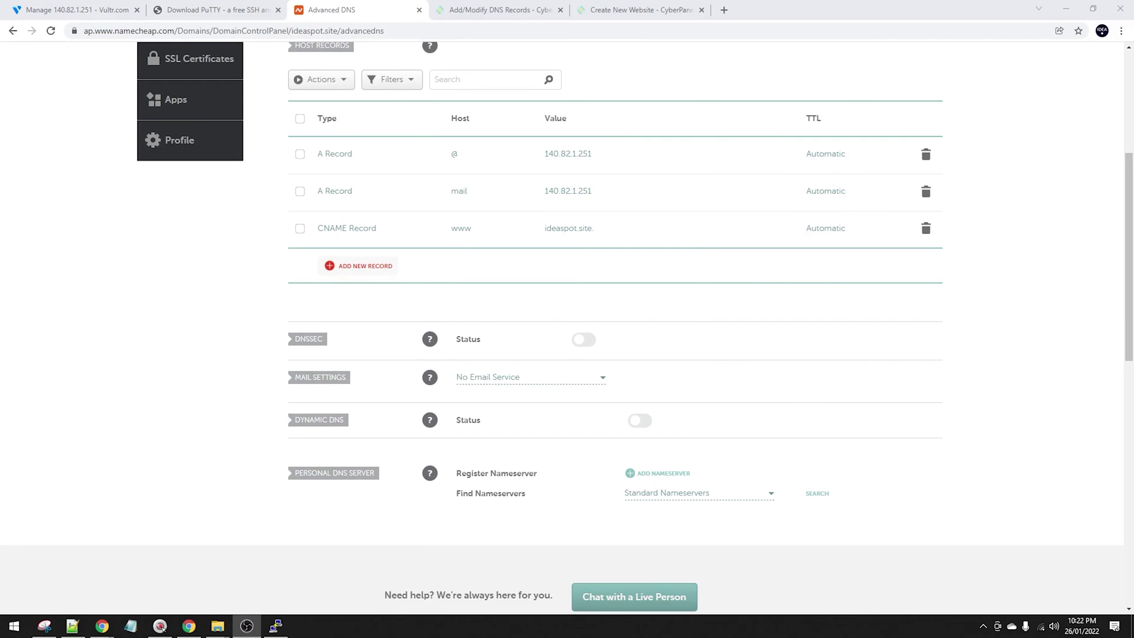
left_click(472, 10)
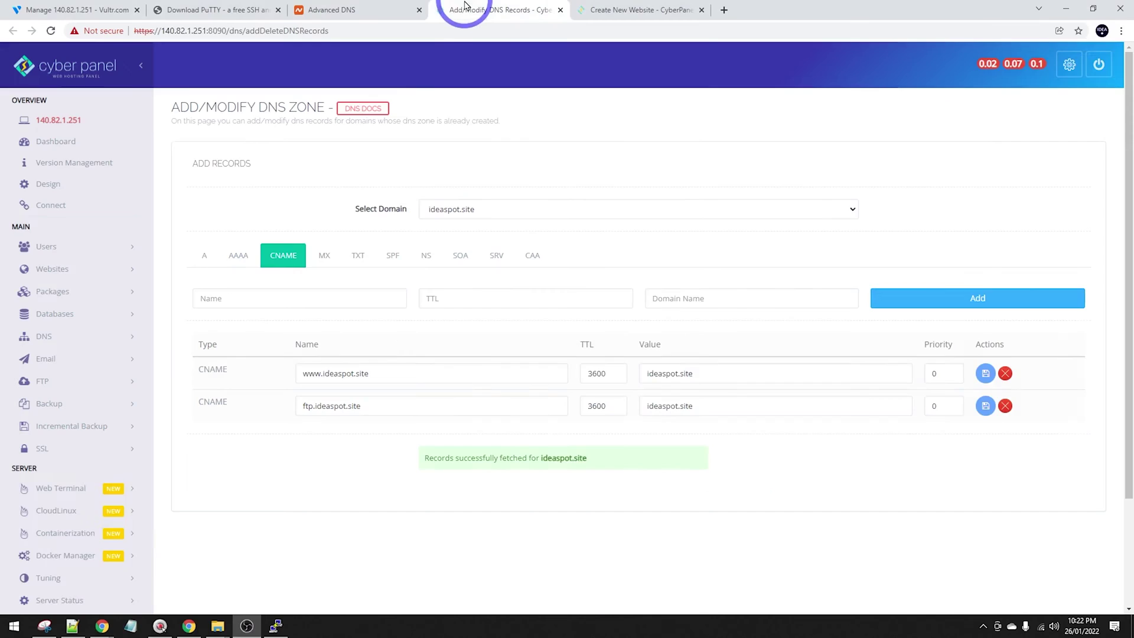
left_click(319, 261)
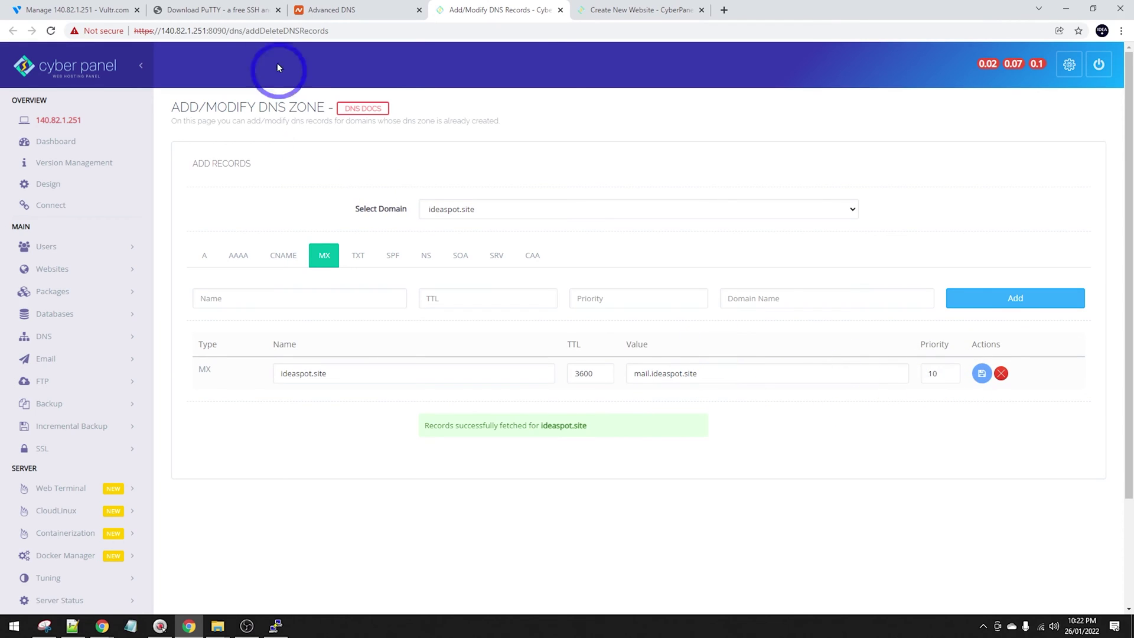
Add another blank host record in Namecheap's Advanced DNS.
left_click(358, 8)
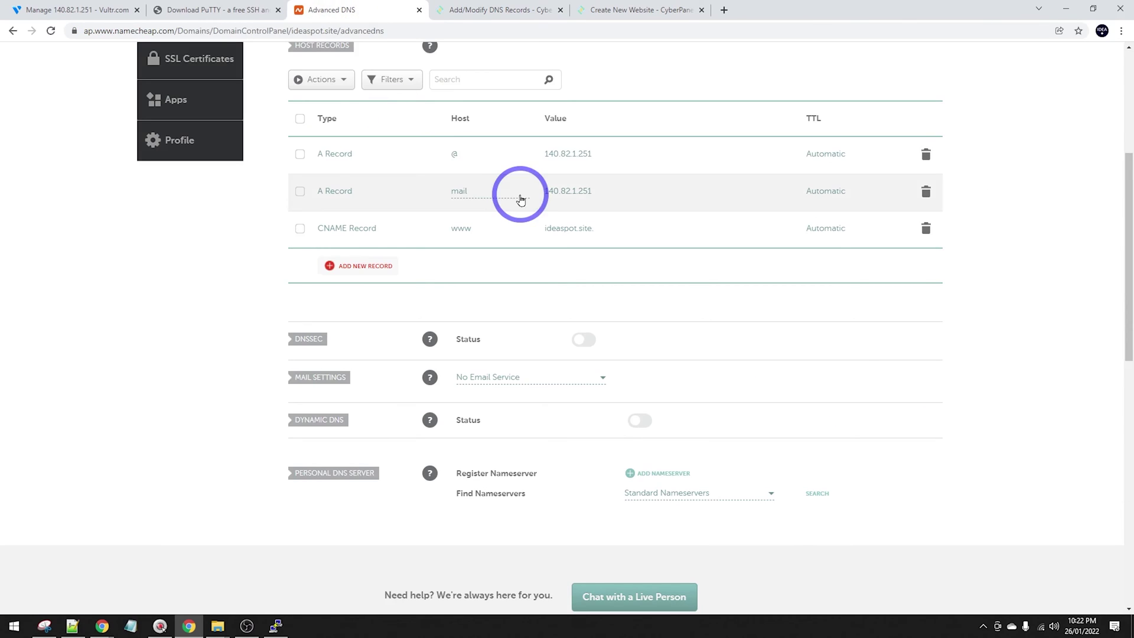
left_click(358, 267)
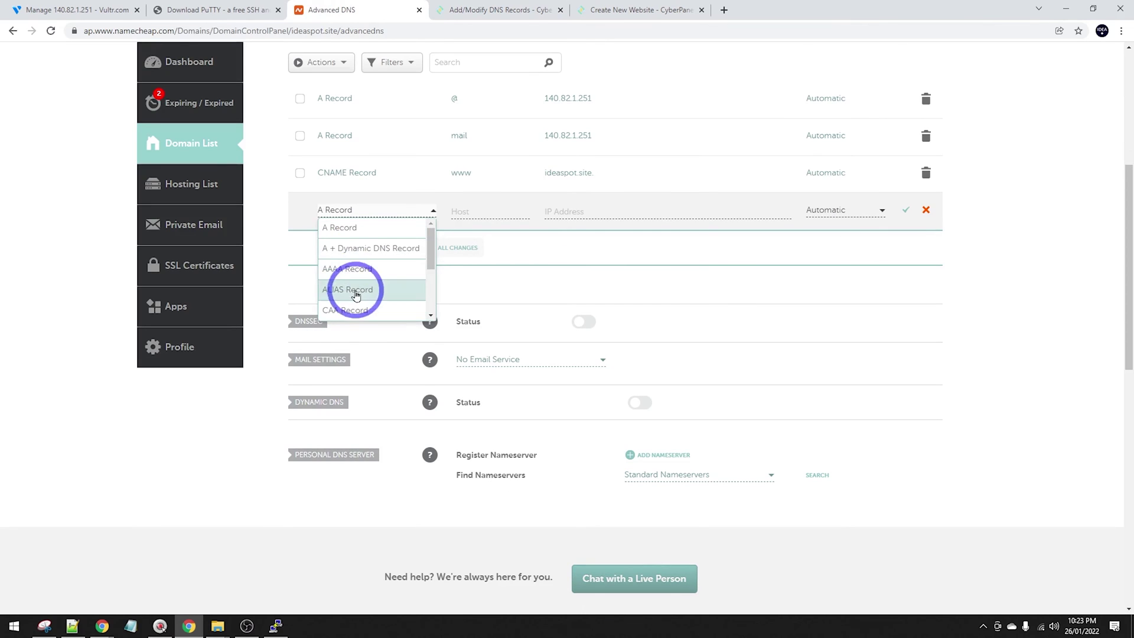
left_click(353, 228)
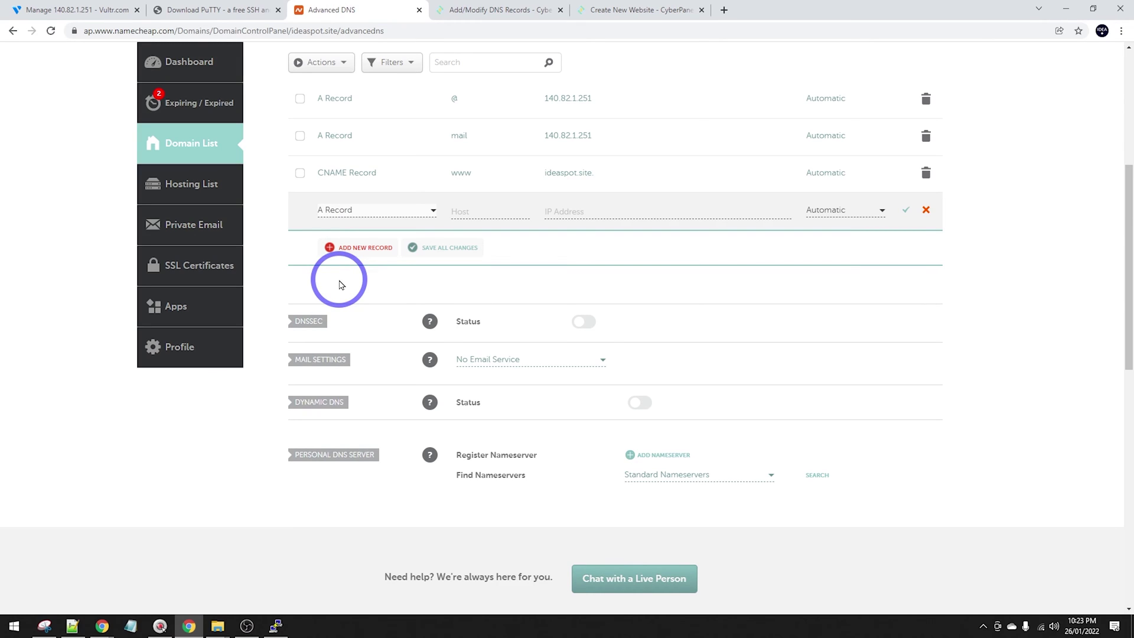
Switch Mail Settings to Custom MX and save MX @ → mail.ideaspot.site, priority 10.
left_click(498, 359)
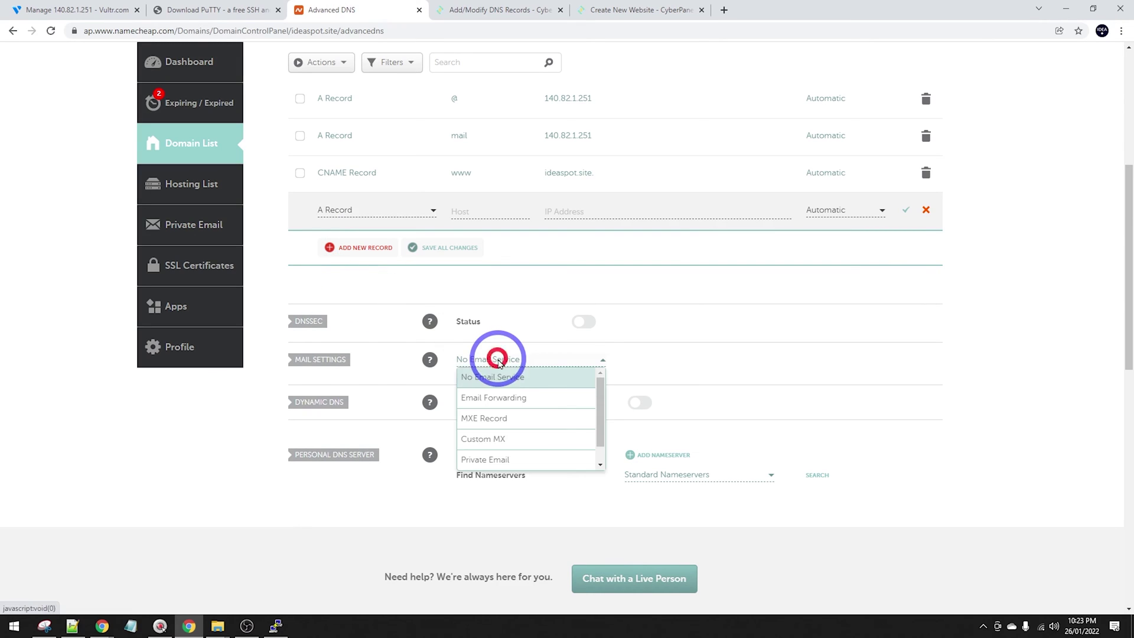
left_click(495, 439)
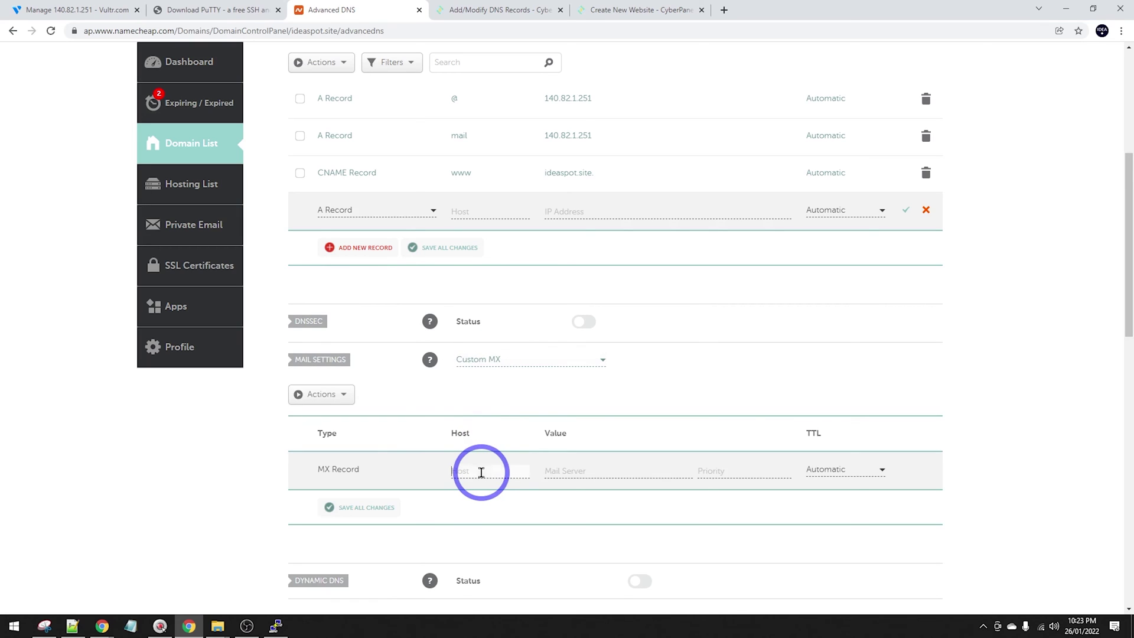
type("@")
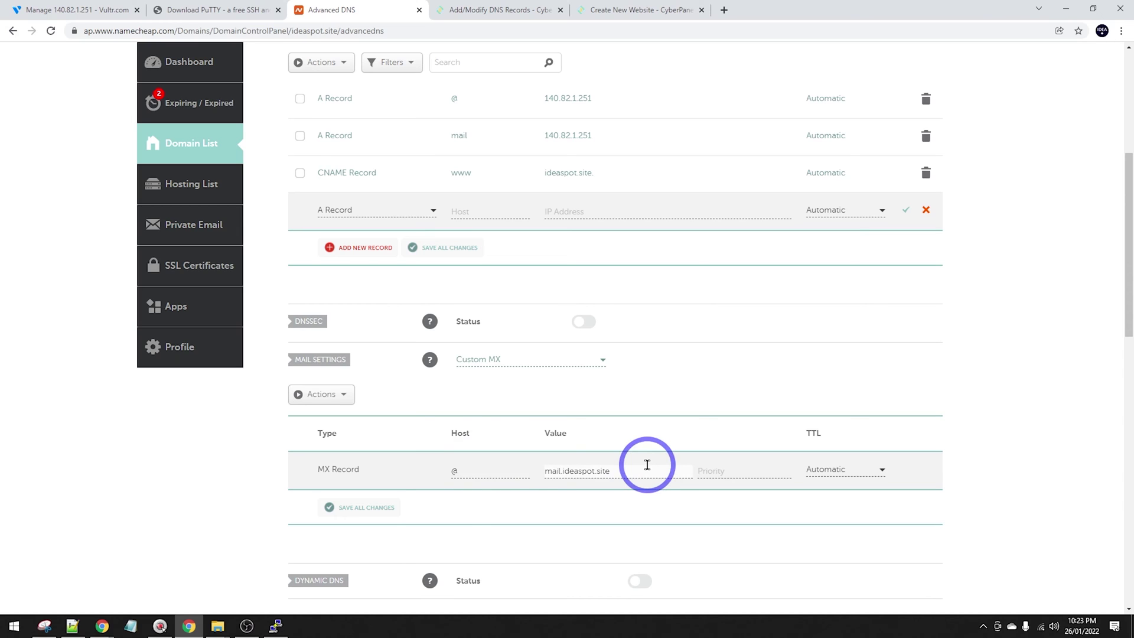
left_click(705, 470)
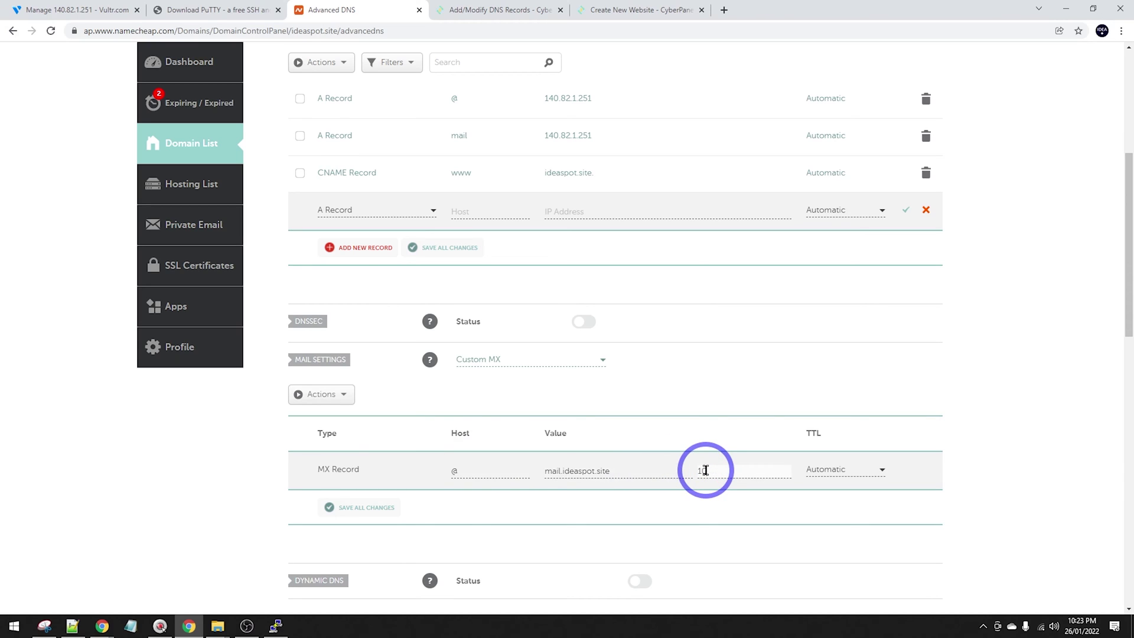
left_click(331, 506)
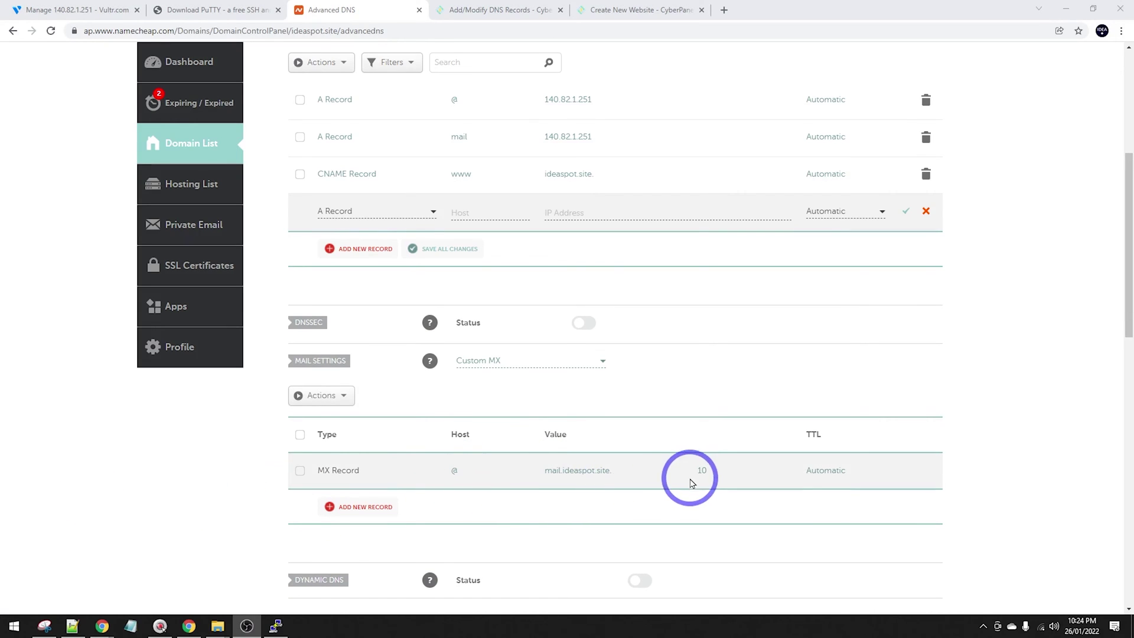
scroll(484, 306, "up", 1)
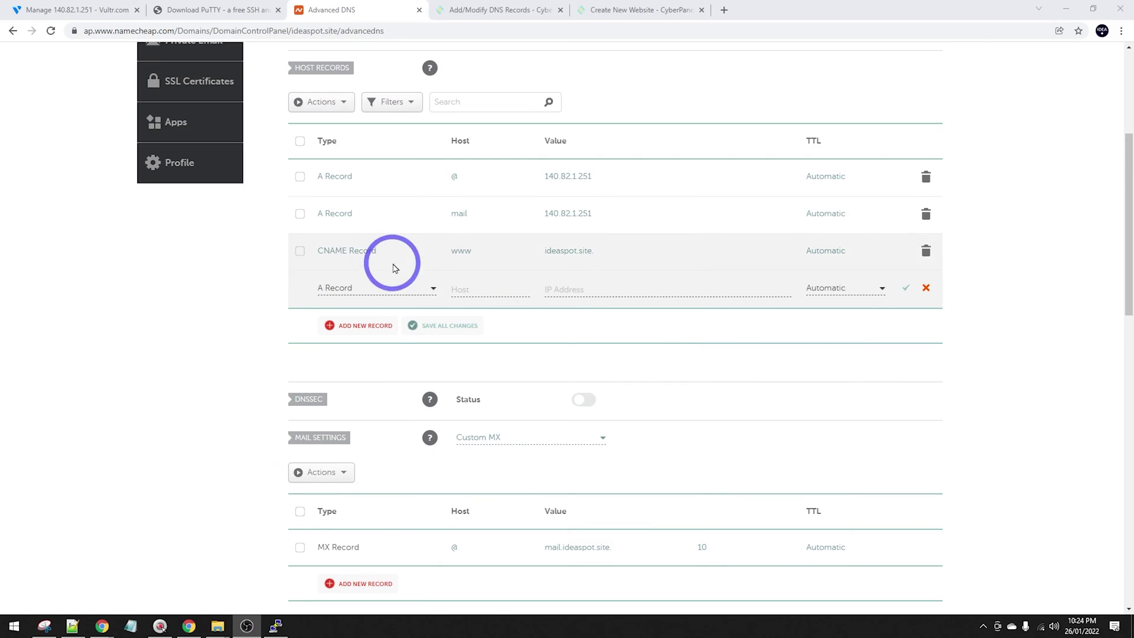
Copy the SPF value from CyberPanel's TXT records.
left_click(479, 9)
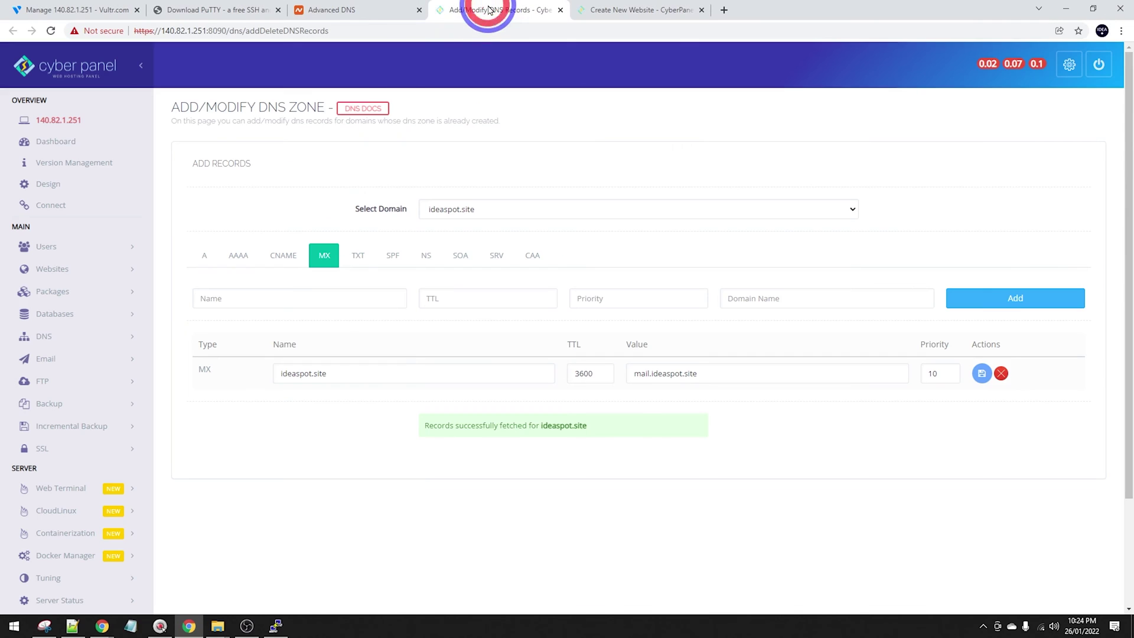
left_click(374, 255)
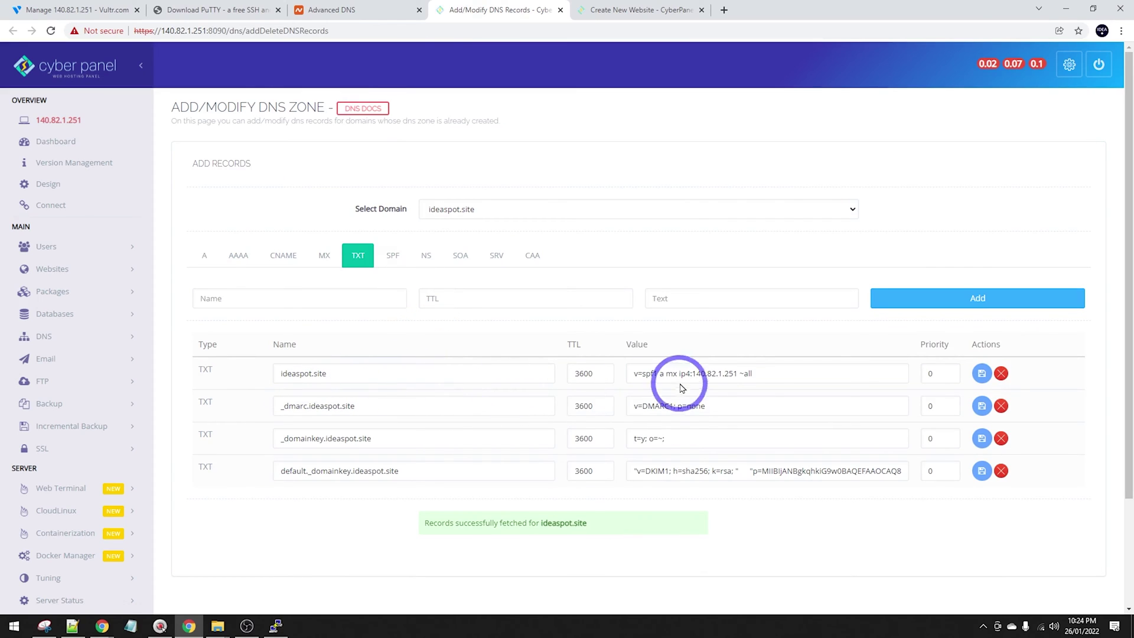
left_click_drag(771, 373, 630, 381)
key("ctrl+c")
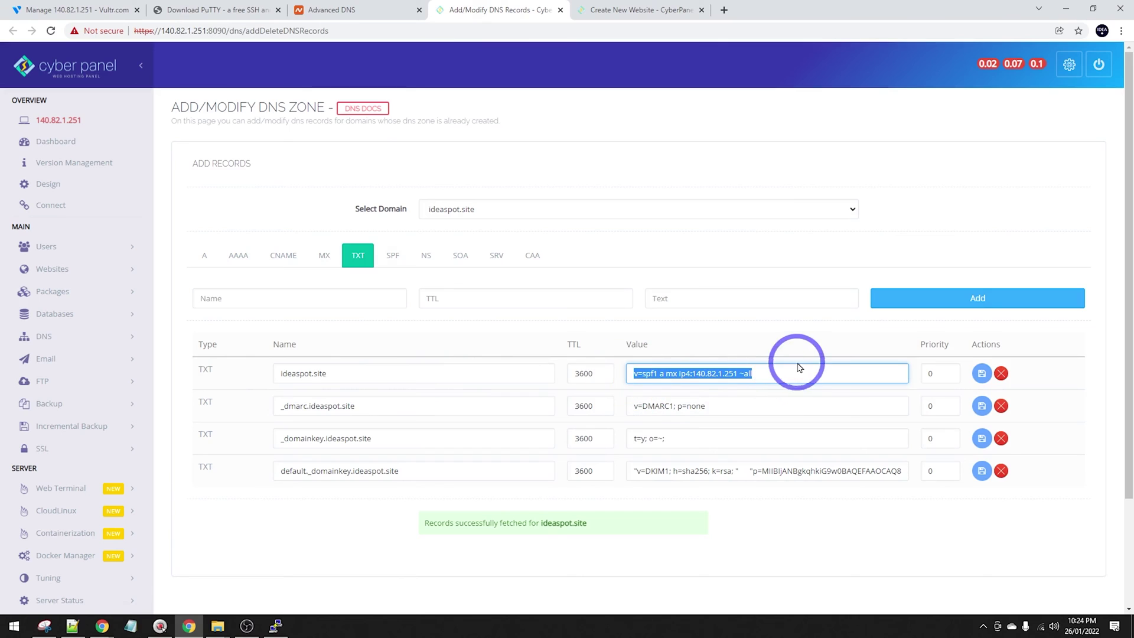
Save a Namecheap TXT record for @ with value v=spf1 a mx ip4:140.82.1.251 ~all.
left_click(367, 9)
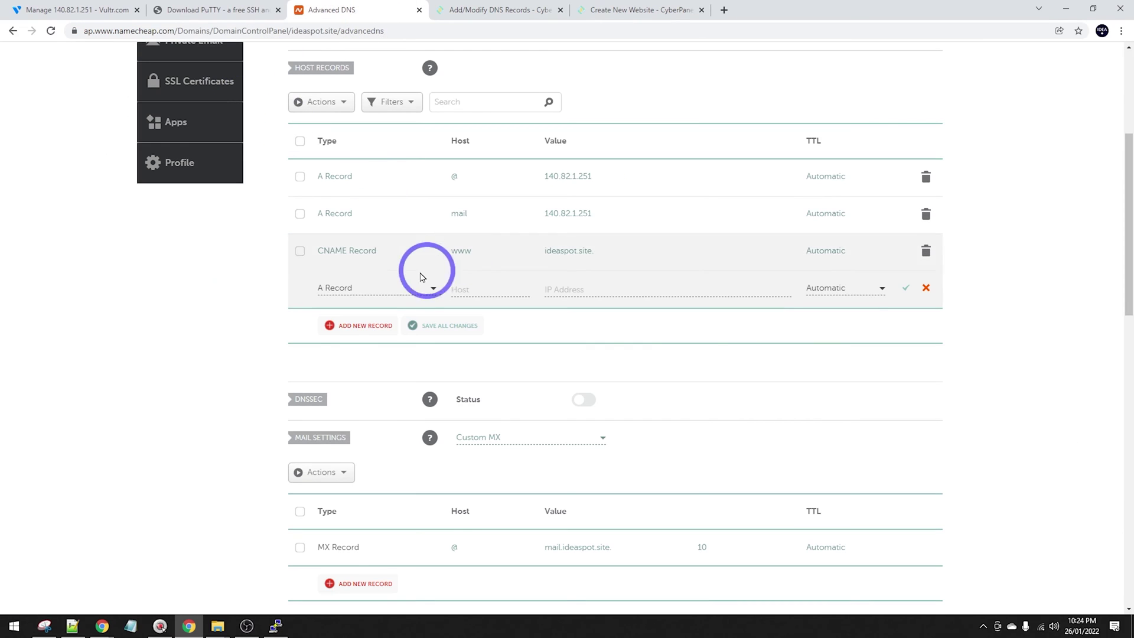
left_click(381, 288)
scroll(366, 348, "down", 2)
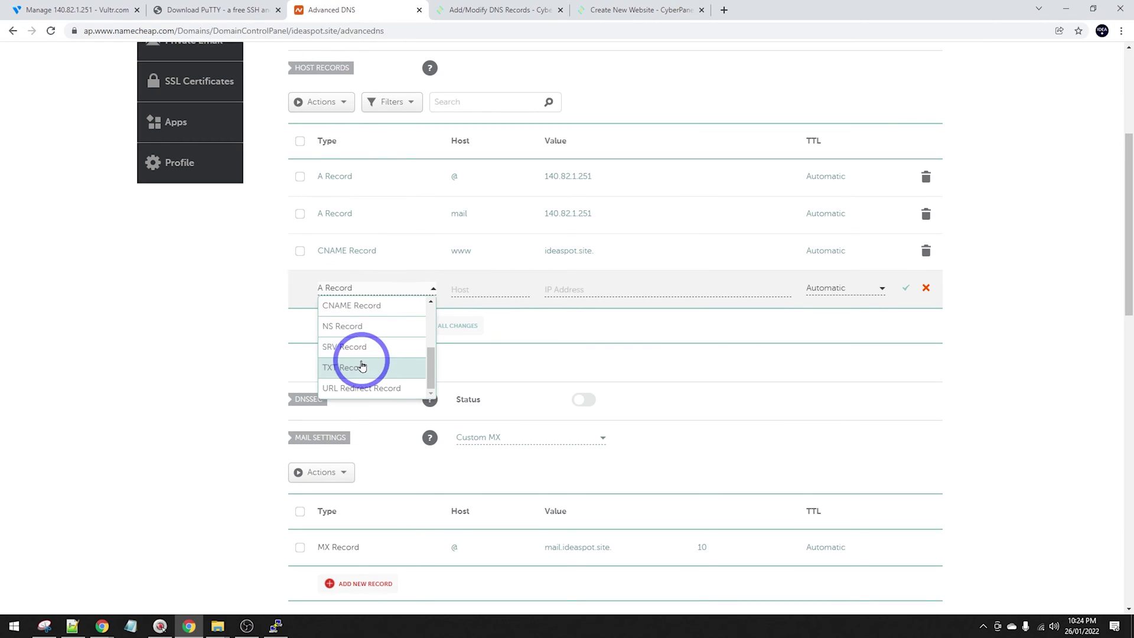
left_click(354, 367)
type("@")
left_click(597, 290)
key("ctrl+v")
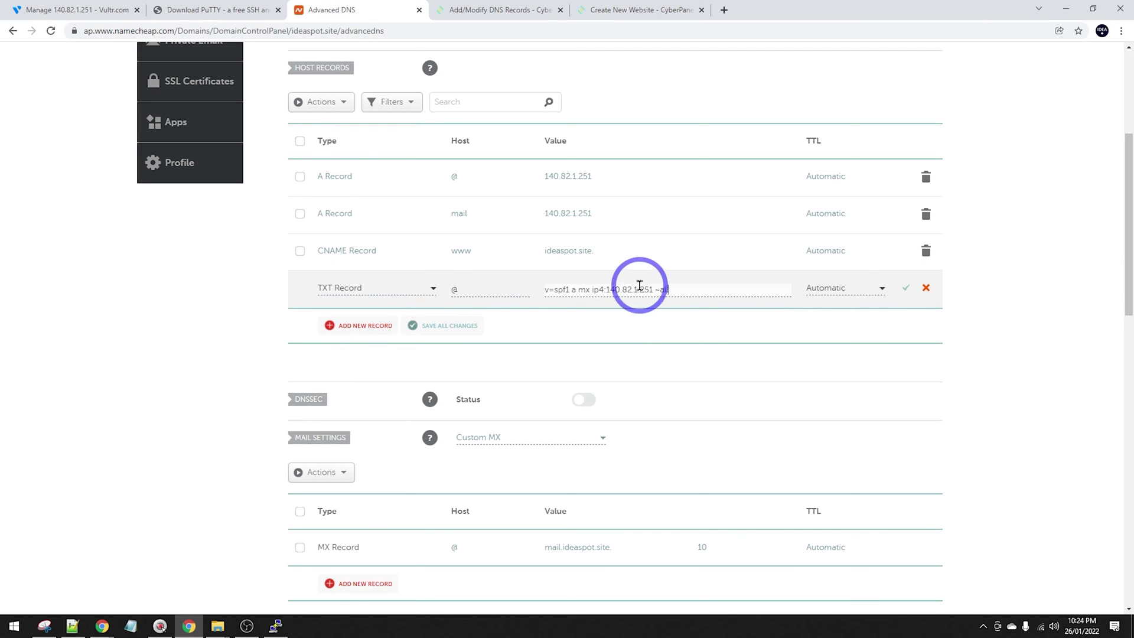
left_click(906, 287)
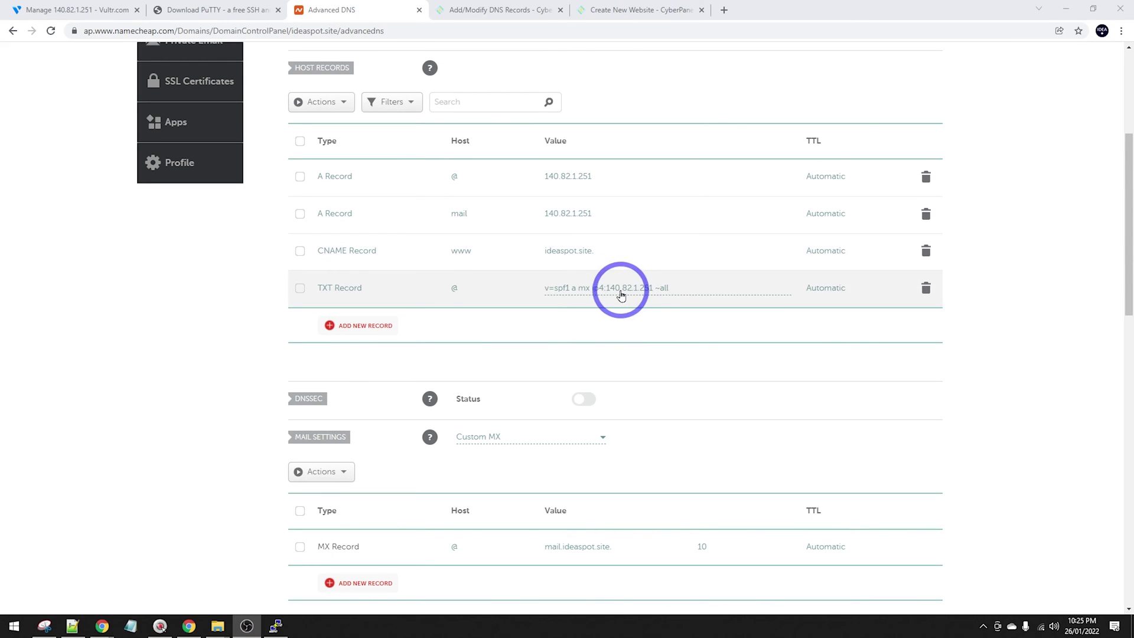
Start a Namecheap TXT record with host _dmarc copied from CyberPanel.
left_click(519, 11)
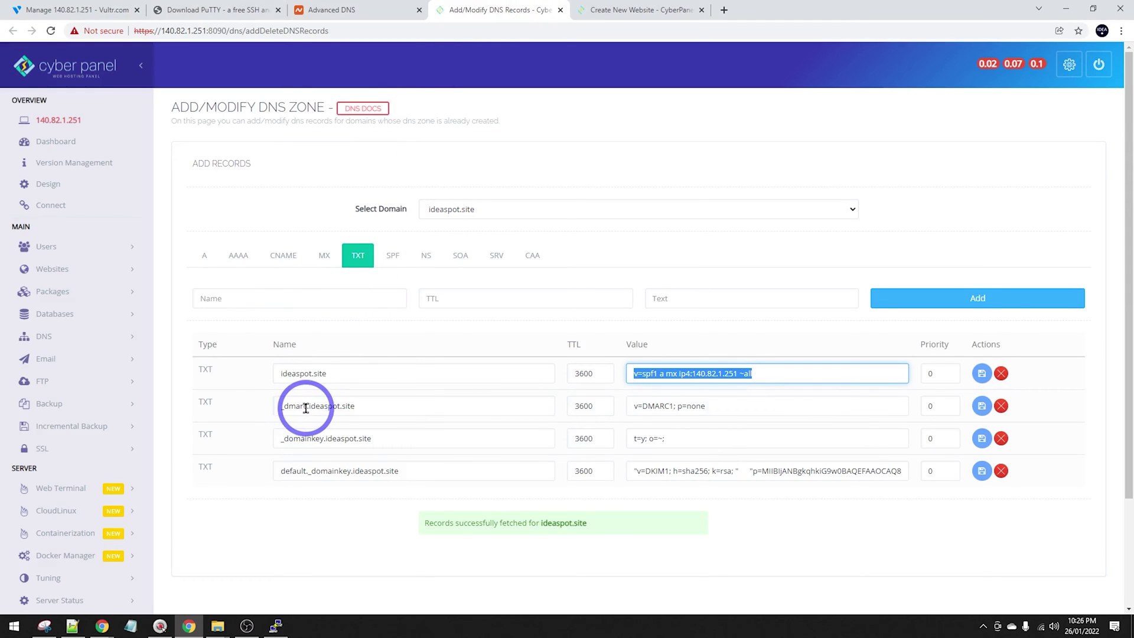
left_click_drag(307, 407, 242, 406)
key("ctrl+c")
left_click(393, 11)
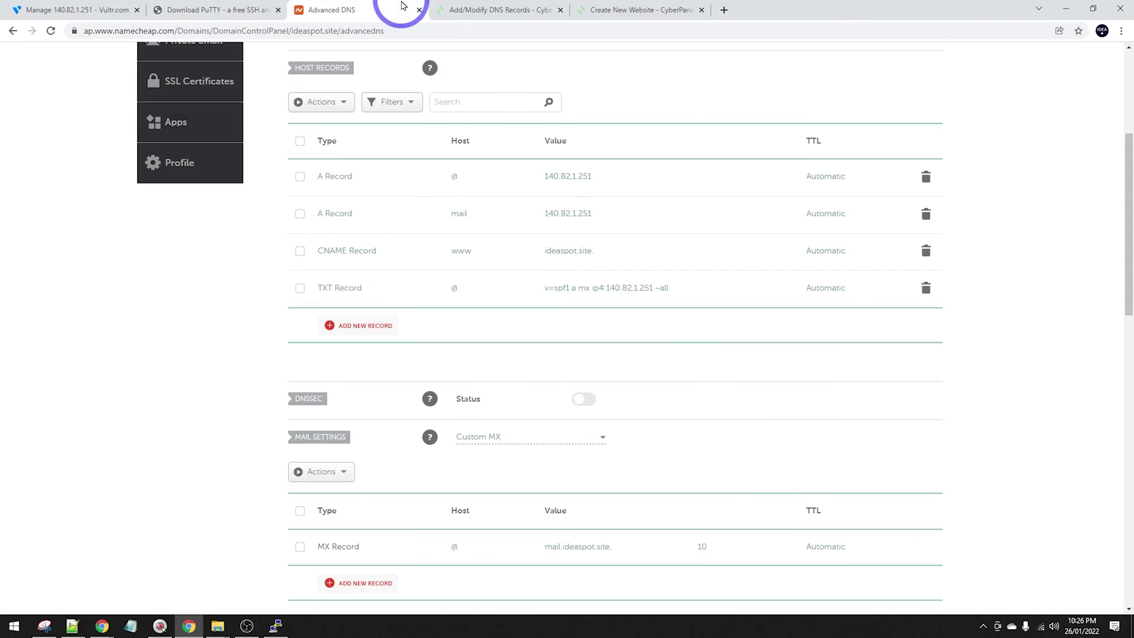
left_click(362, 342)
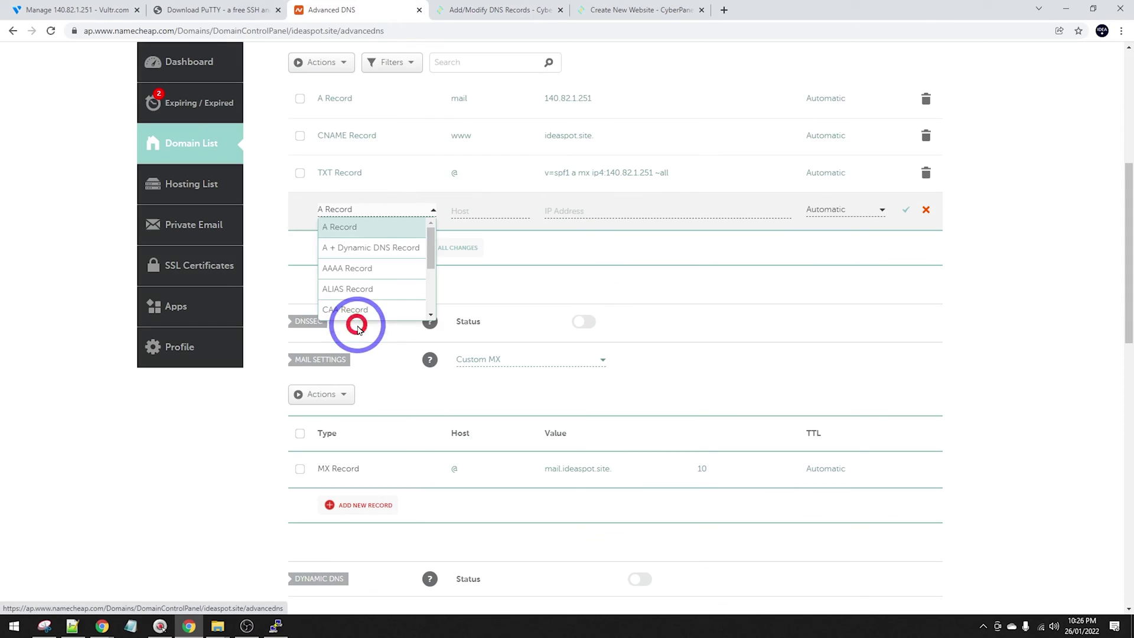
scroll(358, 299, "down", 3)
left_click(358, 291)
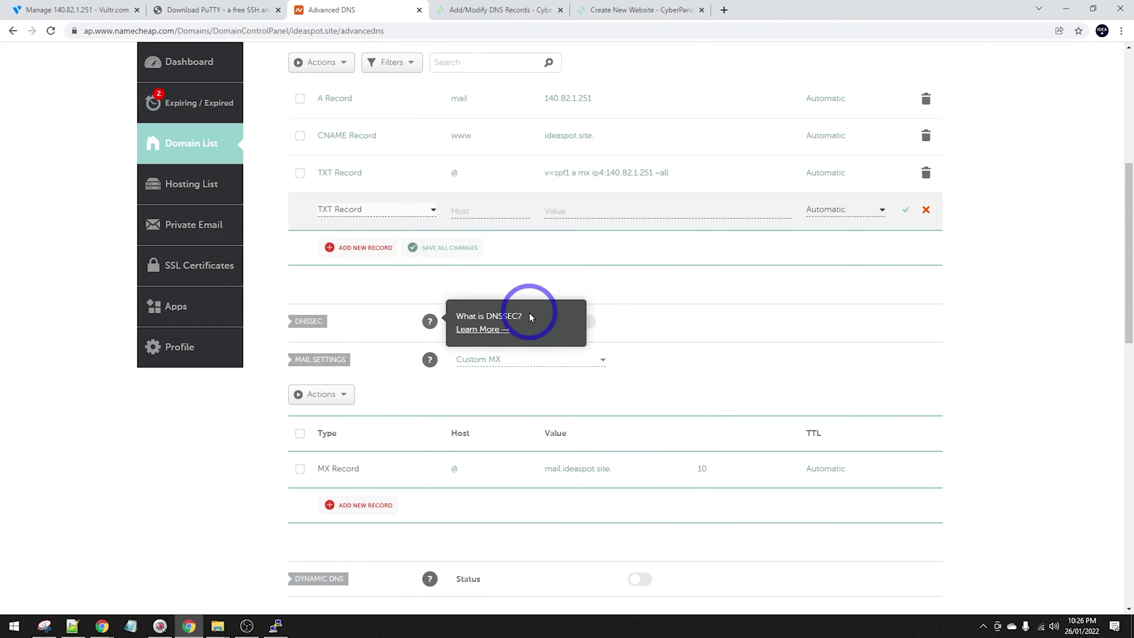
left_click(461, 216)
key("ctrl+v")
Give the _dmarc record the DMARC value v=DMARC1; p=none and save it.
left_click(502, 10)
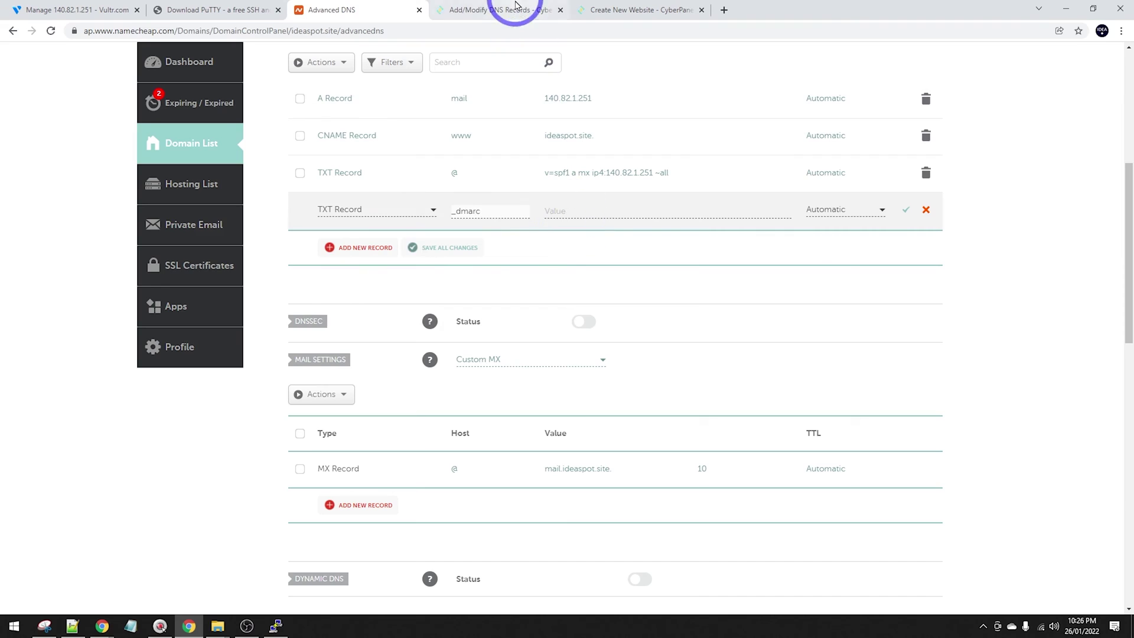
triple_click(715, 401)
key("ctrl+c")
left_click(366, 10)
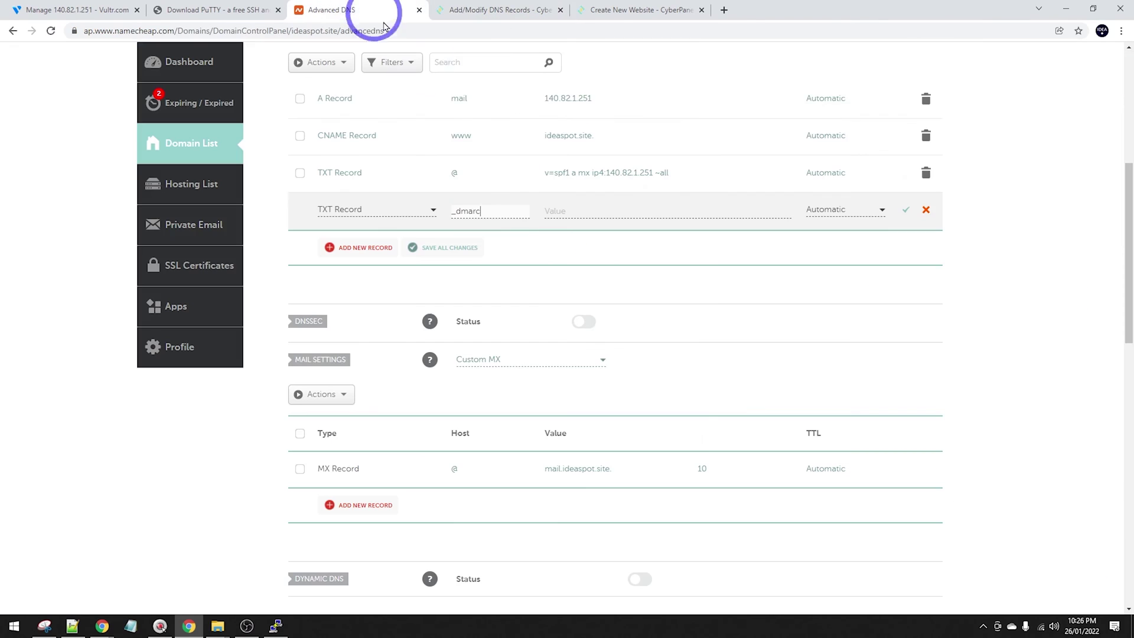
left_click(602, 210)
key("ctrl+v")
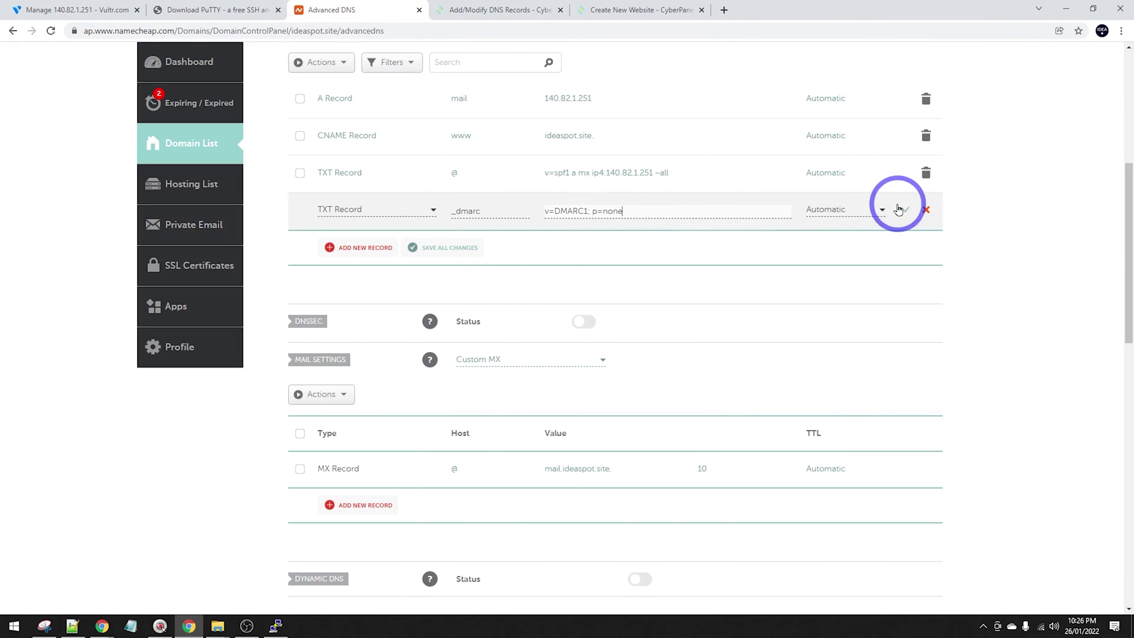
left_click(906, 209)
Start another TXT record with host _domainkey copied from CyberPanel.
left_click(494, 9)
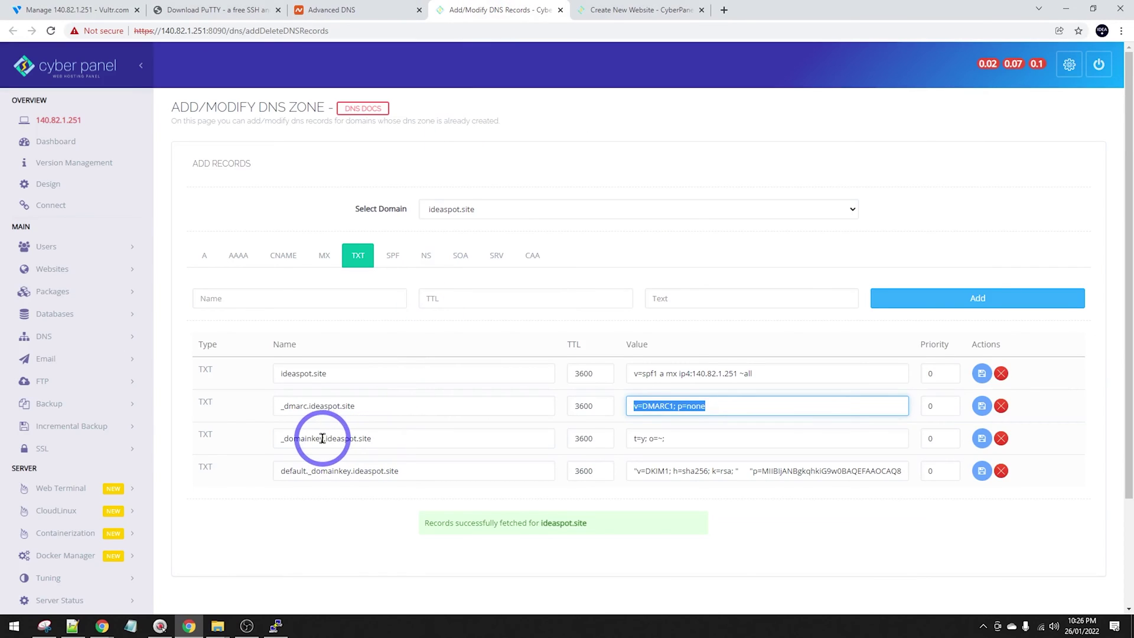
left_click_drag(322, 438, 261, 438)
key("ctrl+c")
left_click(366, 10)
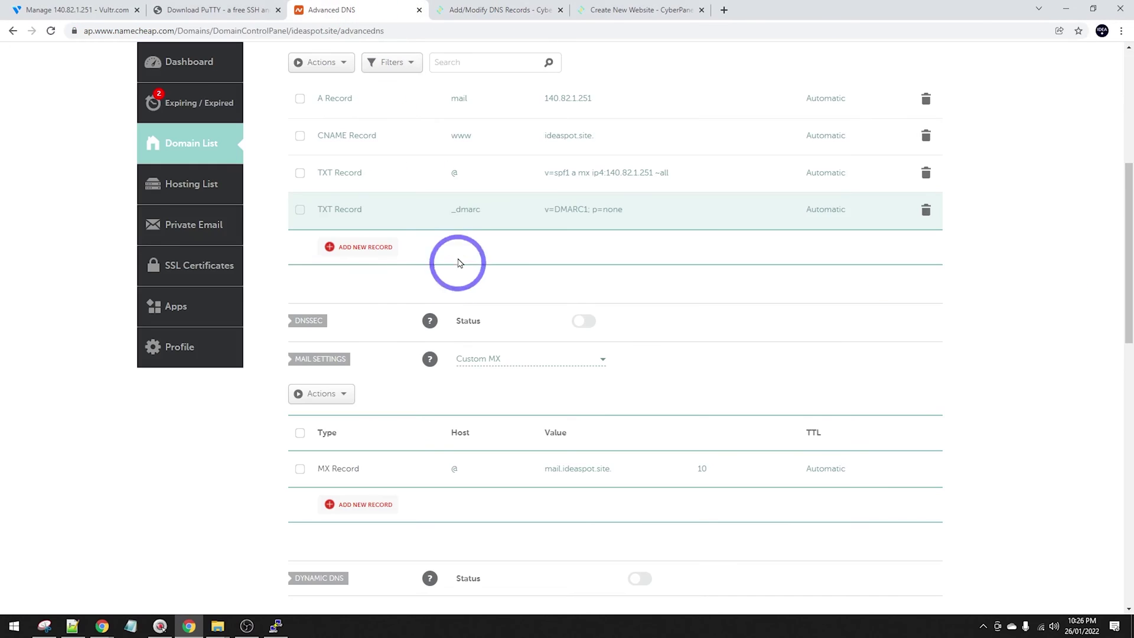
left_click(370, 248)
scroll(355, 313, "down", 2)
left_click(361, 307)
left_click(482, 228)
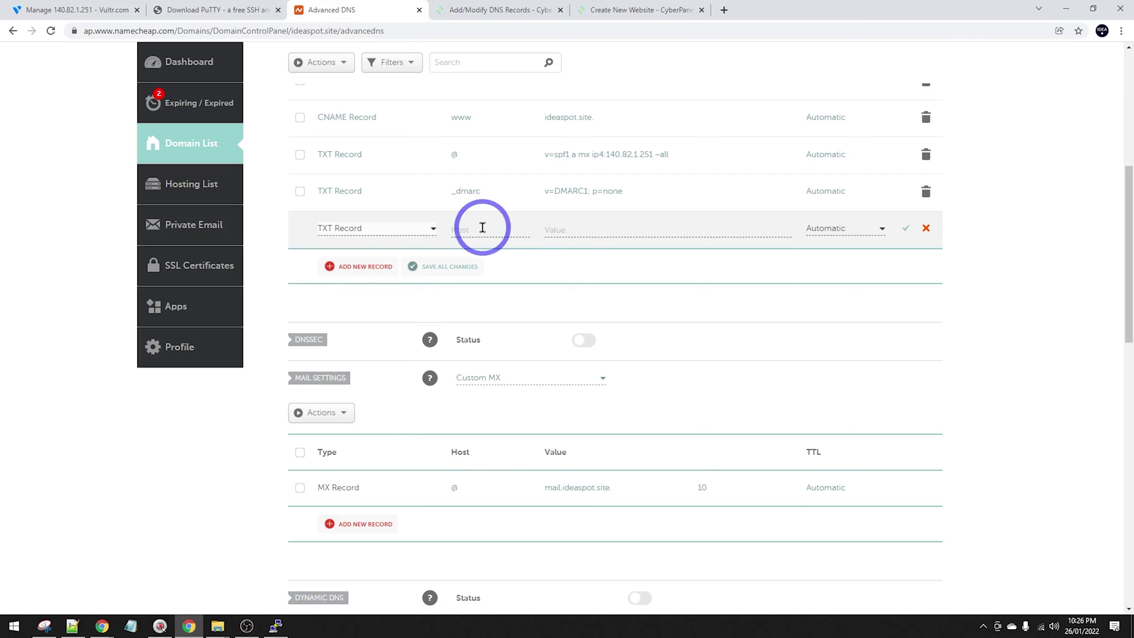
left_click(577, 230)
key("ctrl+v")
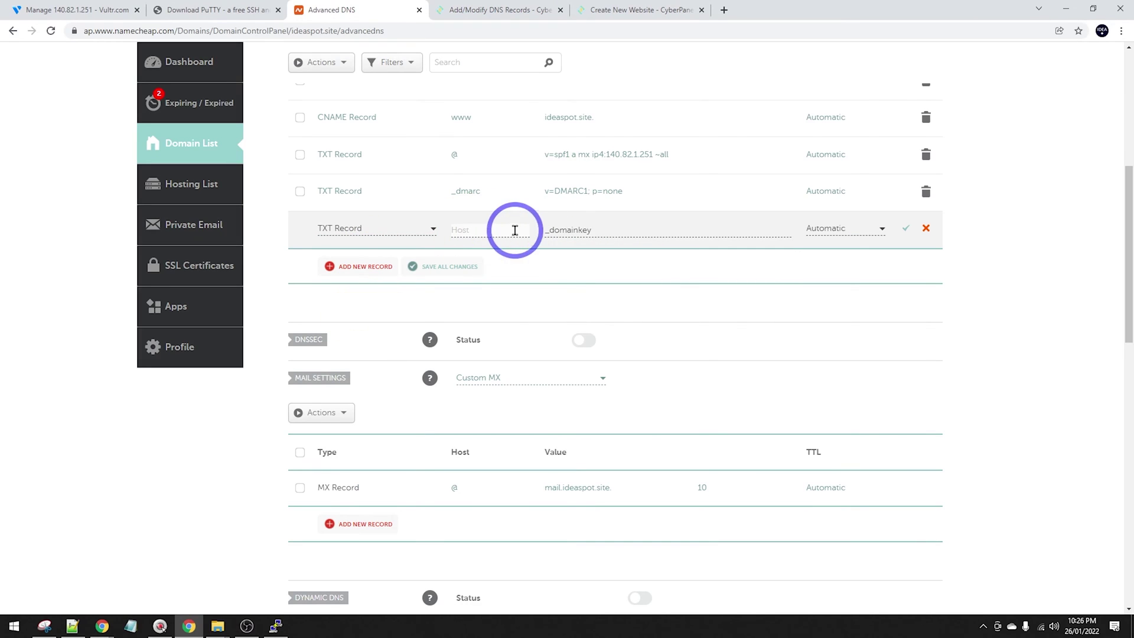
left_click(515, 230)
key("ctrl+v")
Replace the _domainkey record's value with t=y; o=~; and save it.
left_click(526, 10)
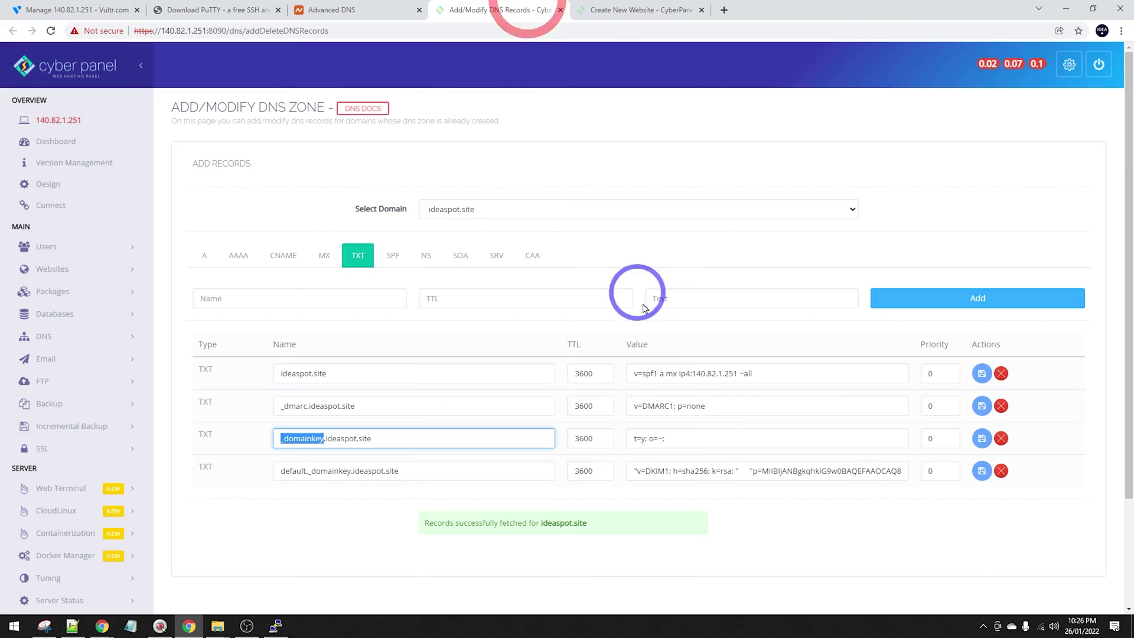
triple_click(700, 440)
key("ctrl+c")
left_click(381, 6)
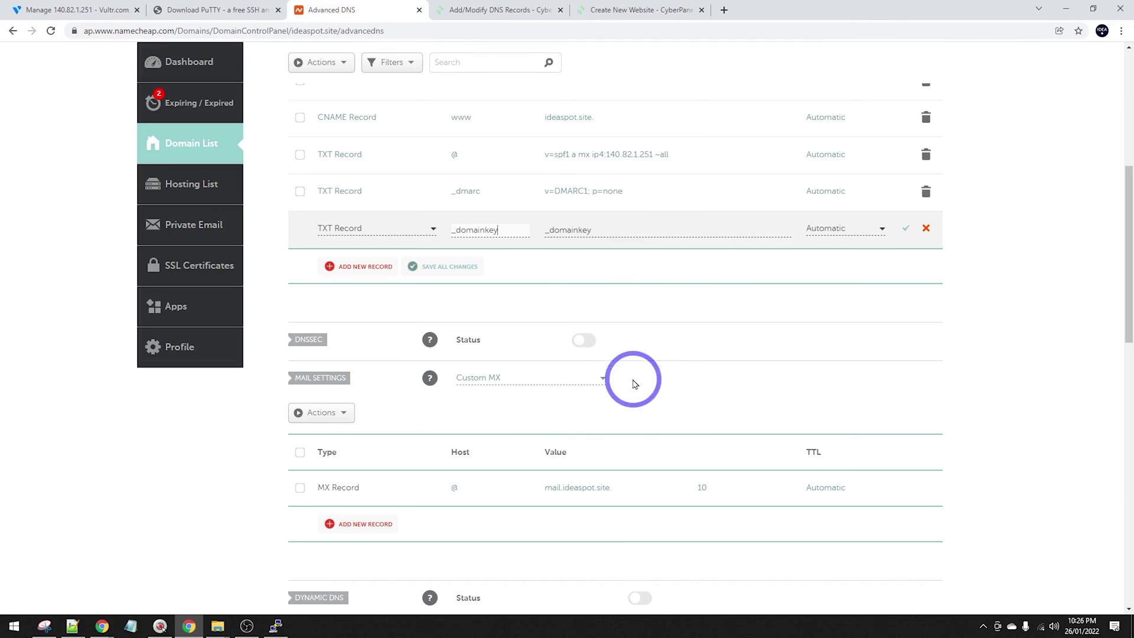
left_click_drag(615, 233, 447, 224)
key("ctrl+v")
left_click(906, 230)
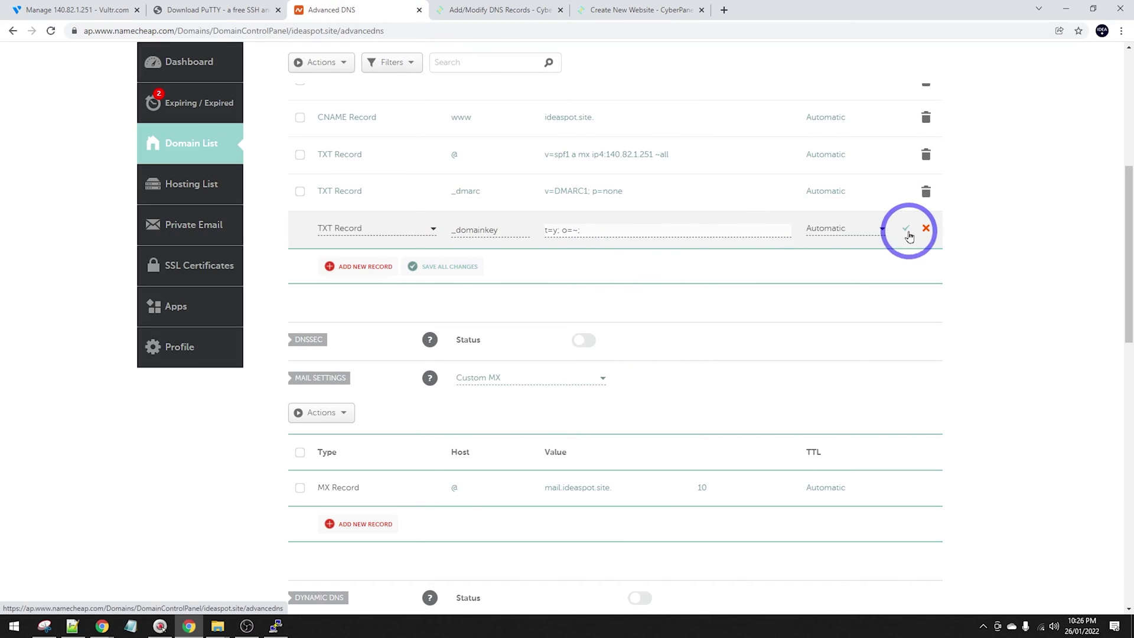
left_click(478, 7)
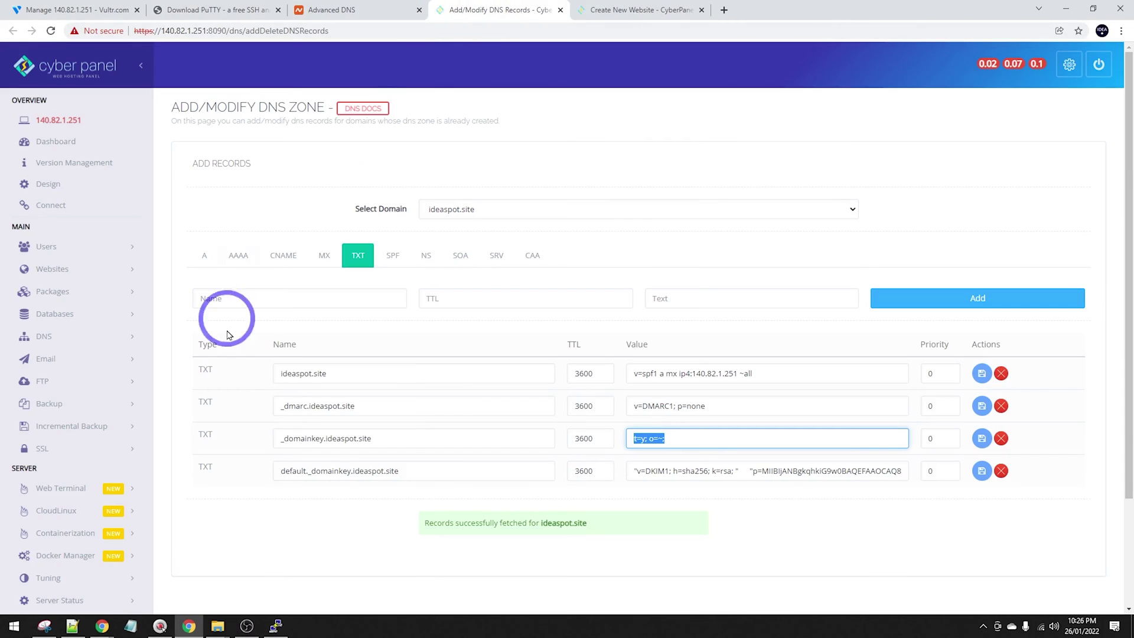
left_click_drag(351, 469, 254, 463)
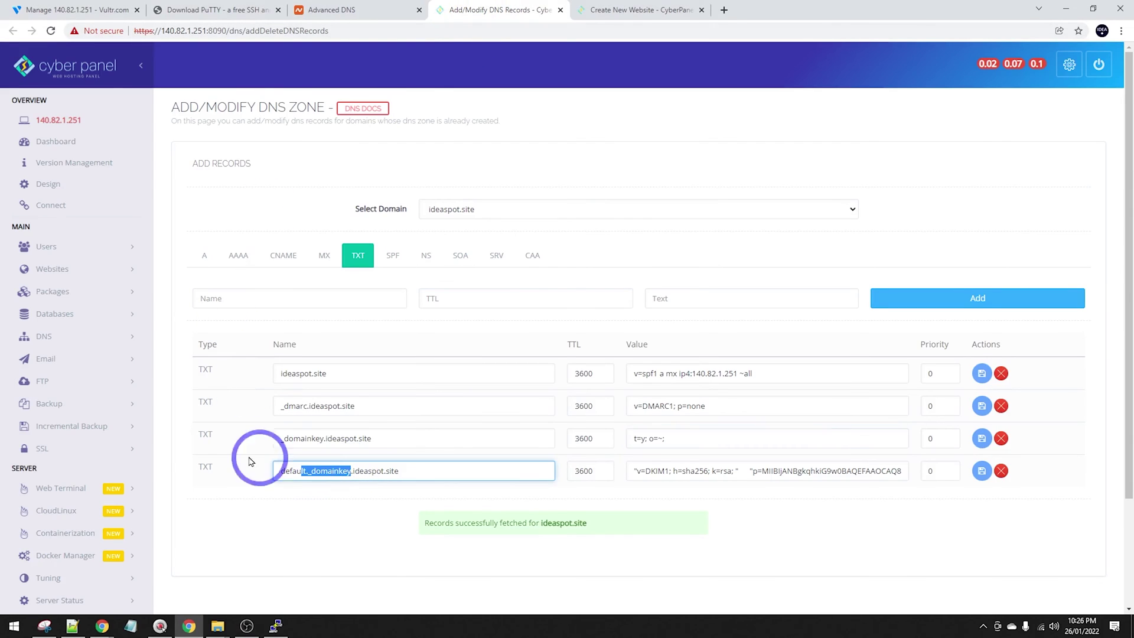
Start a new TXT record with host default._domainkey.
left_click(387, 9)
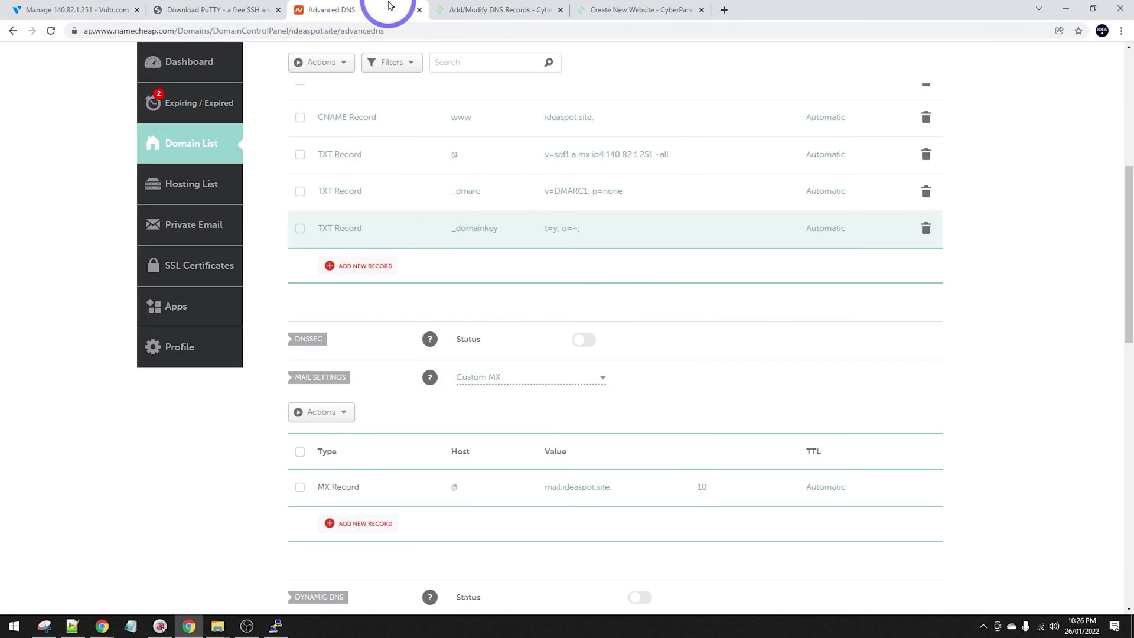
left_click(366, 260)
scroll(354, 309, "down", 5)
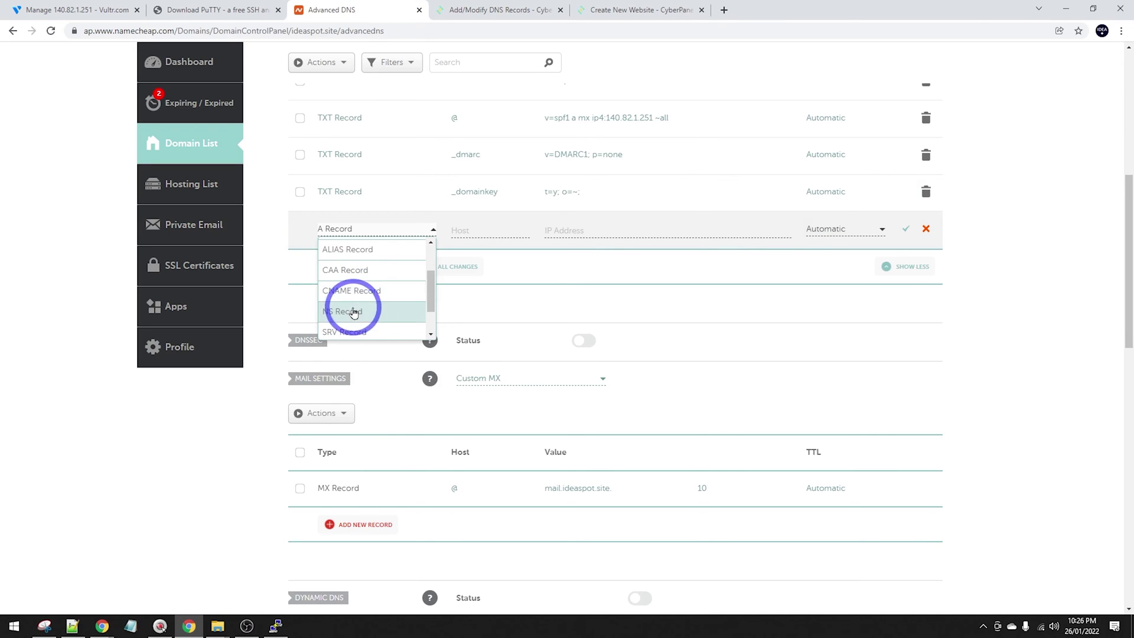
left_click(353, 309)
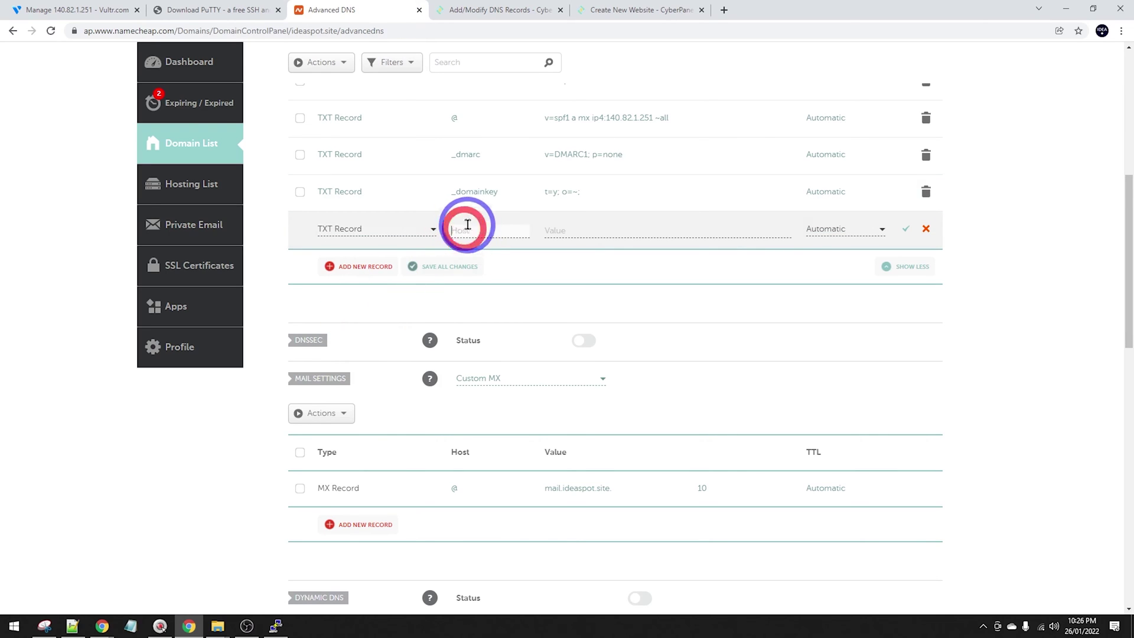
key("ctrl+v")
Paste CyberPanel's v=DKIM1 key as the record's value and save it.
left_click(493, 10)
triple_click(817, 477)
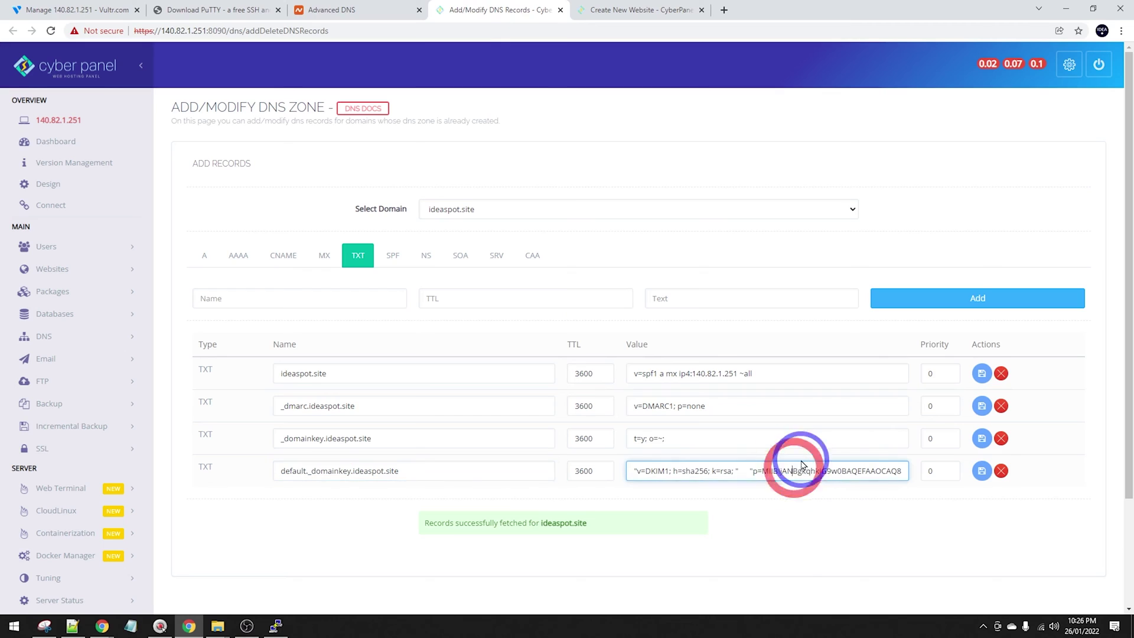
left_click_drag(727, 465, 810, 447)
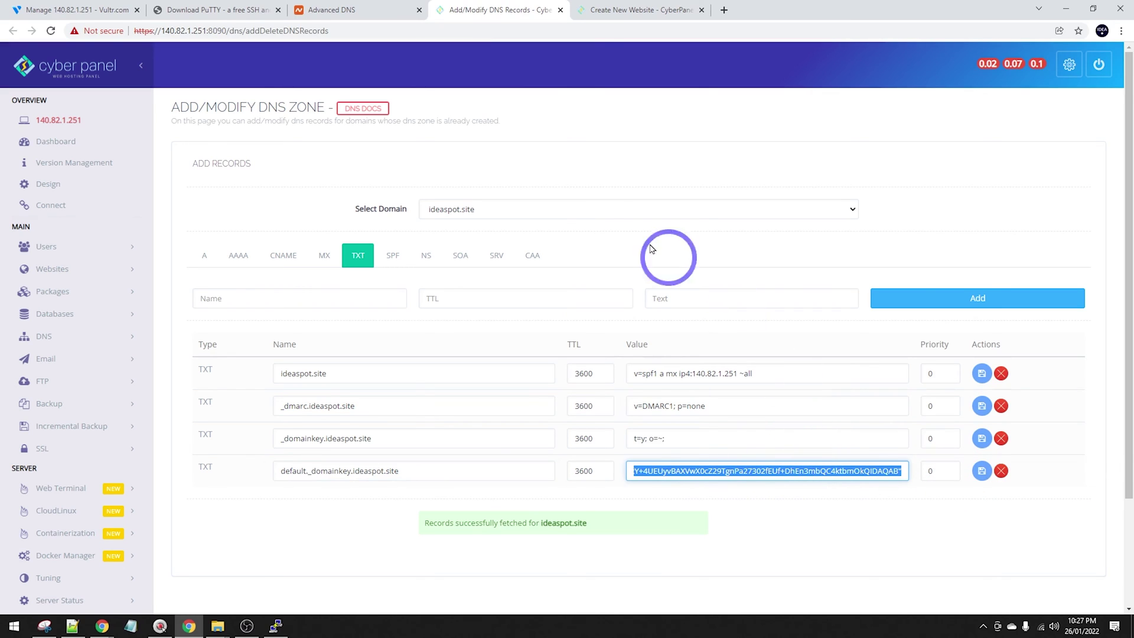
left_click(303, 9)
left_click(589, 230)
key("ctrl+v")
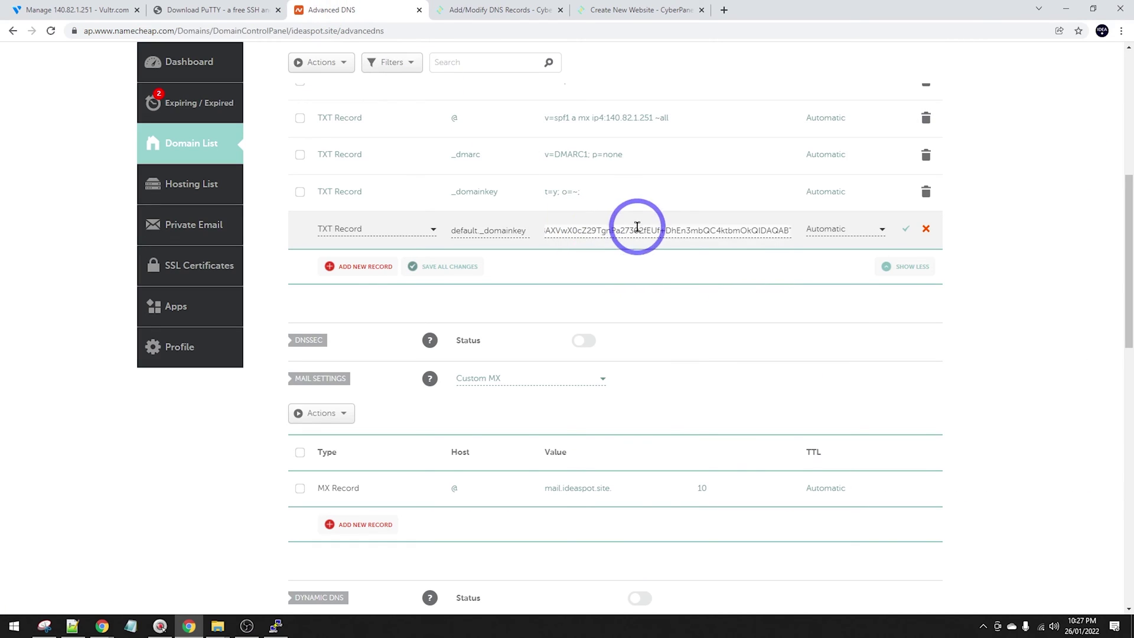
left_click(905, 229)
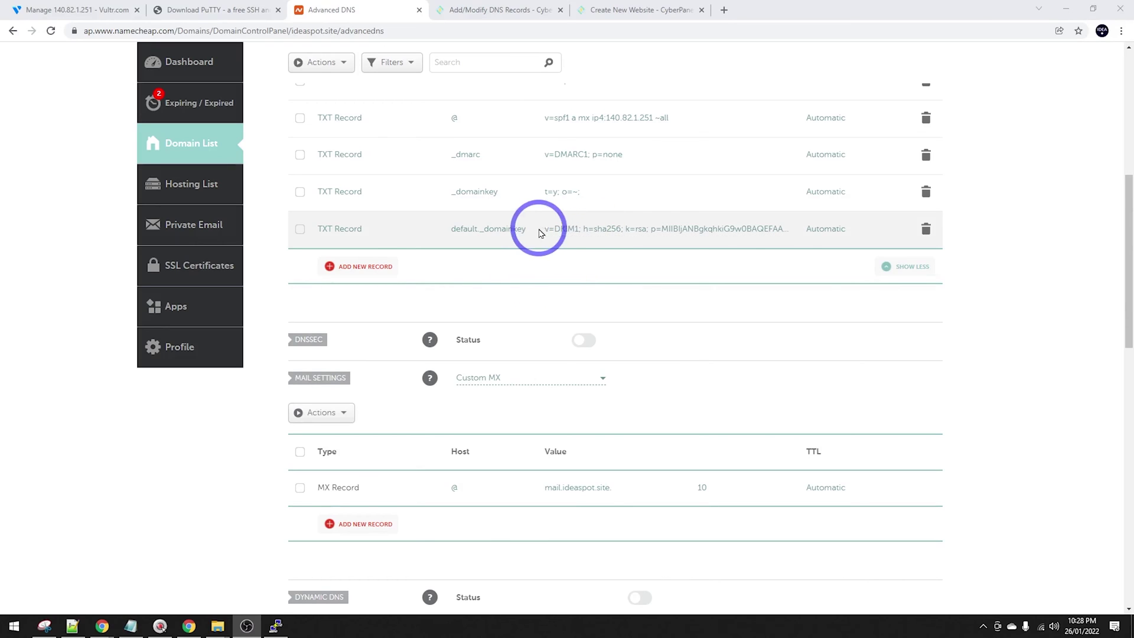
Compare the saved DKIM record with CyberPanel's, then review its SPF and TXT records.
left_click(495, 9)
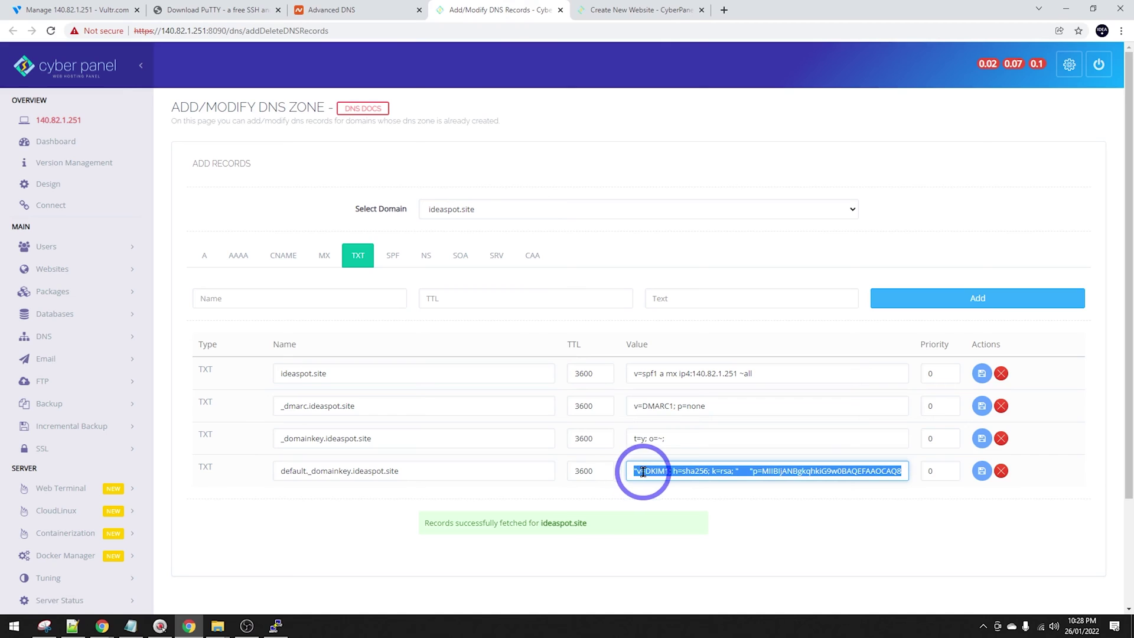
left_click(380, 10)
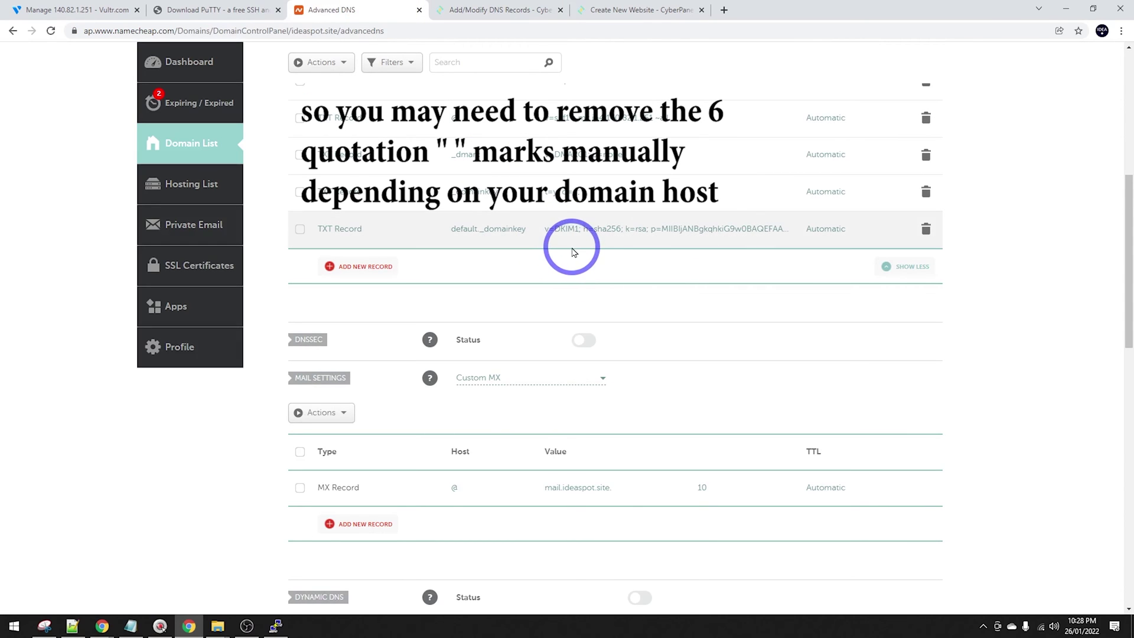
left_click(484, 10)
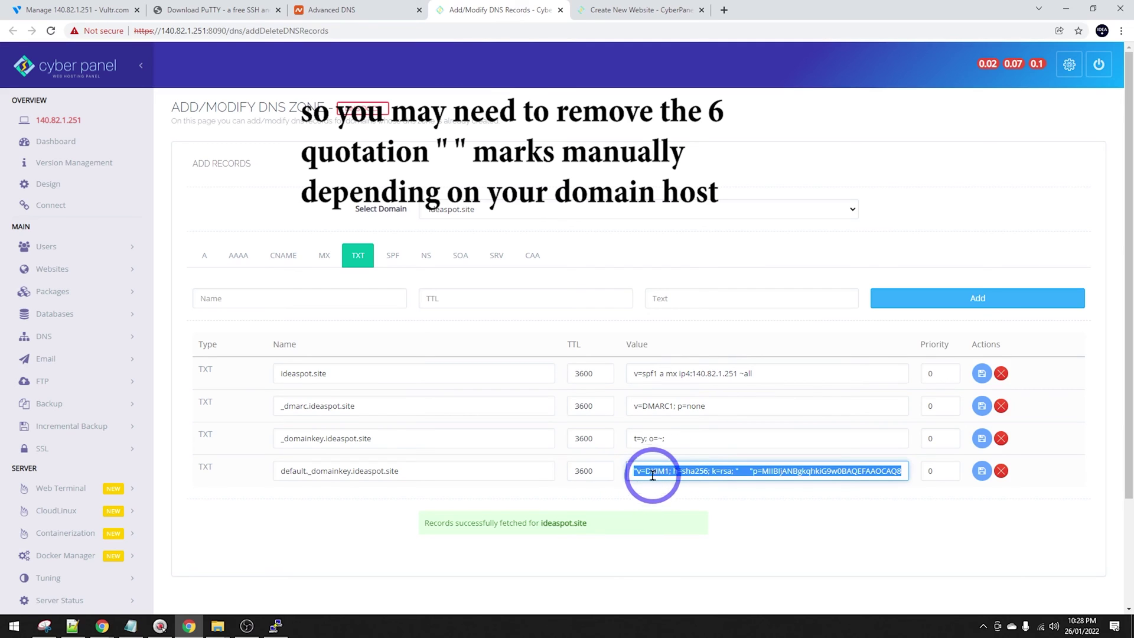
left_click(402, 9)
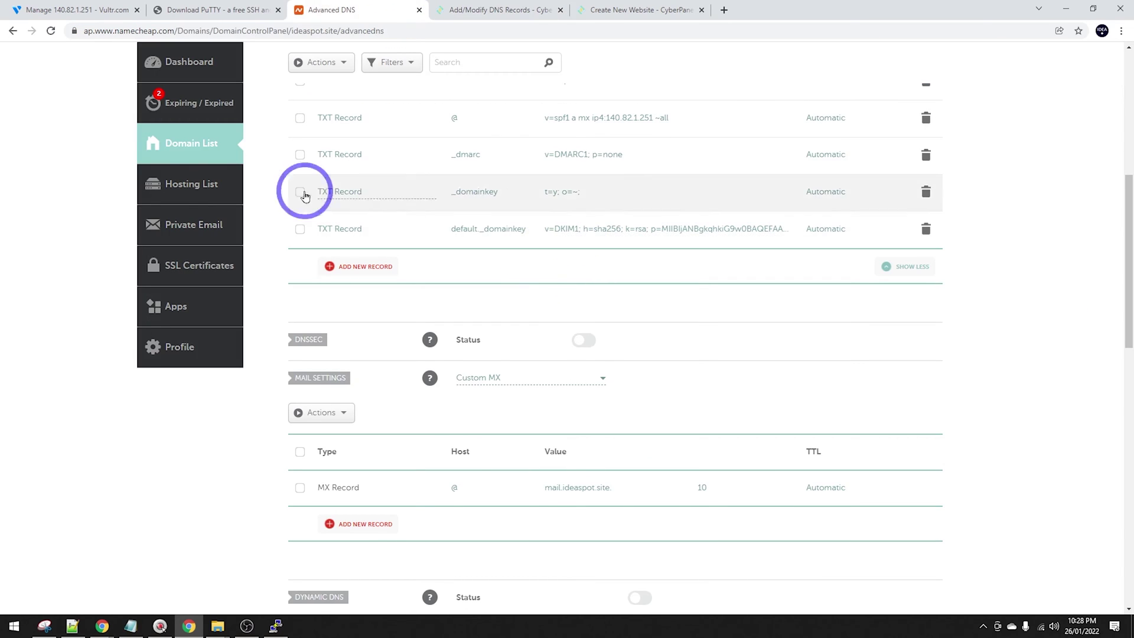
key("ctrl+Tab")
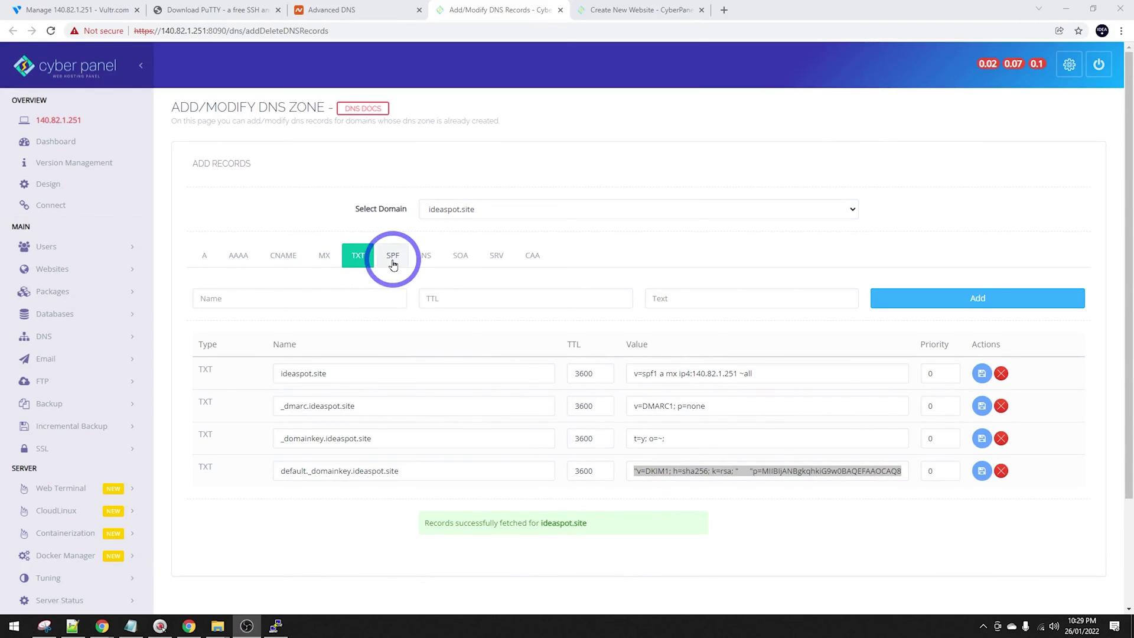
left_click(390, 257)
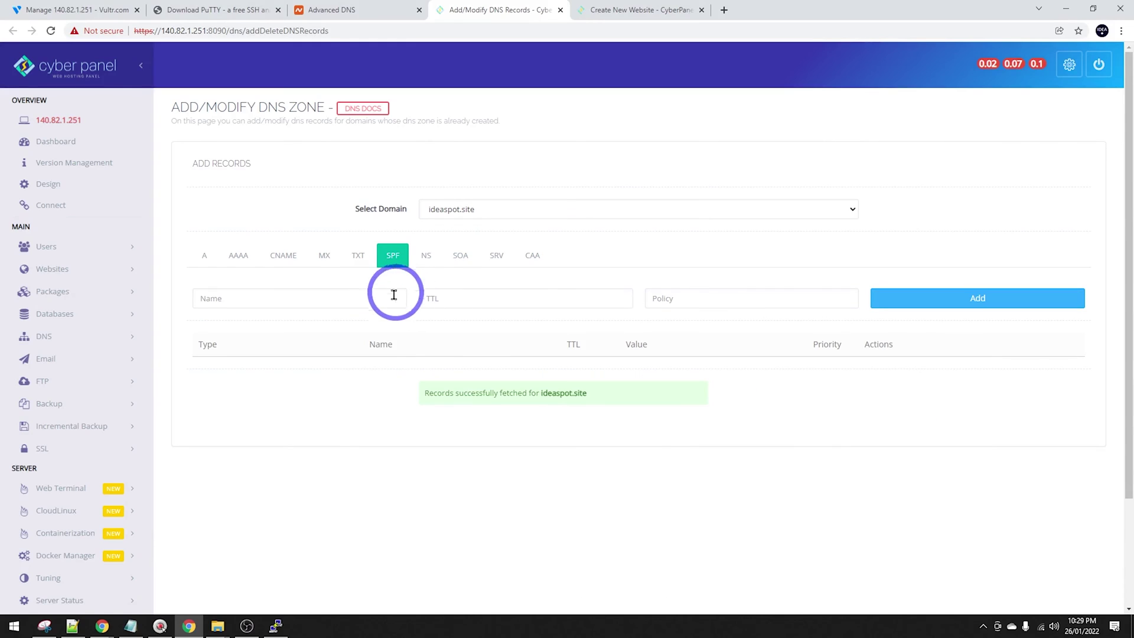
left_click(358, 255)
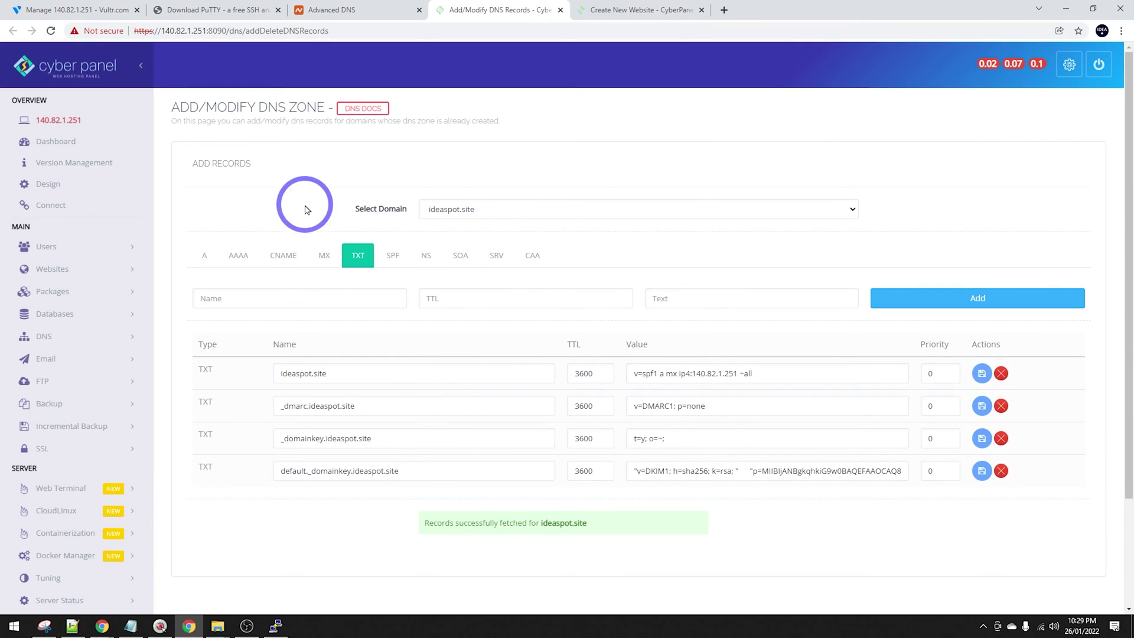
Change the IPv4 reverse DNS from 140.82.1.251.vultr.com to ideaspot.site.
left_click(53, 5)
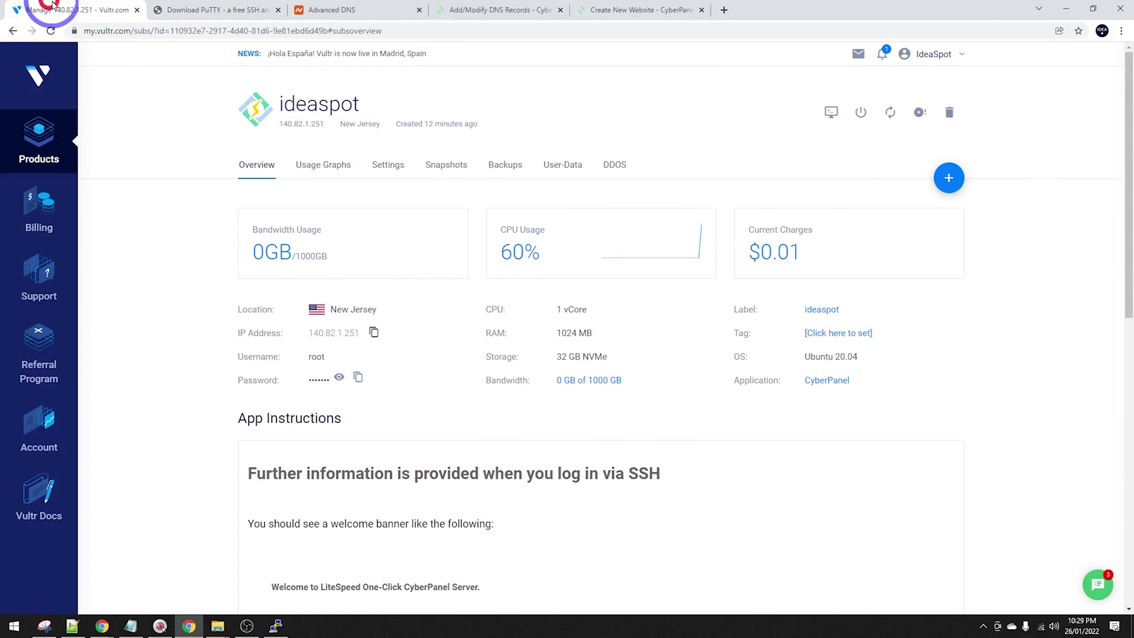
left_click(390, 164)
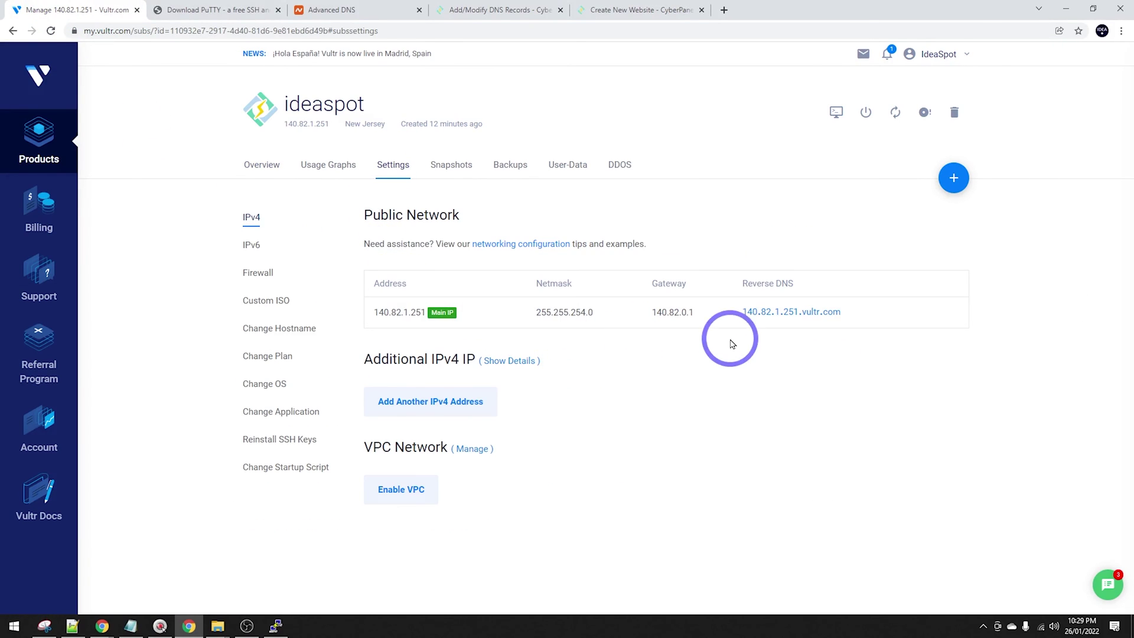
left_click(784, 315)
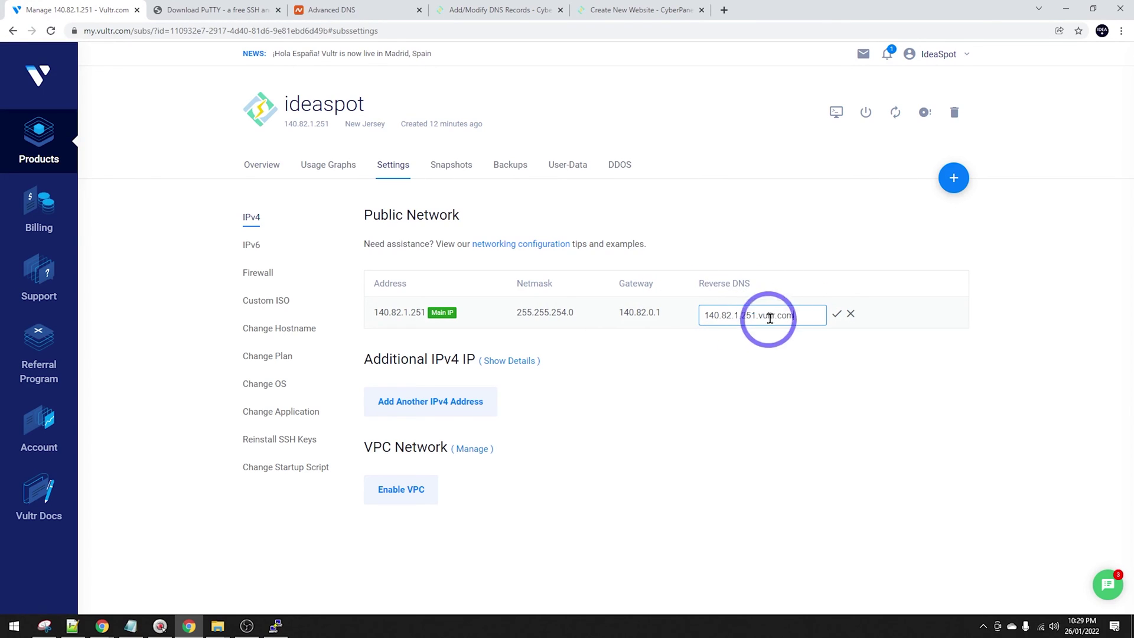
left_click_drag(807, 316, 626, 285)
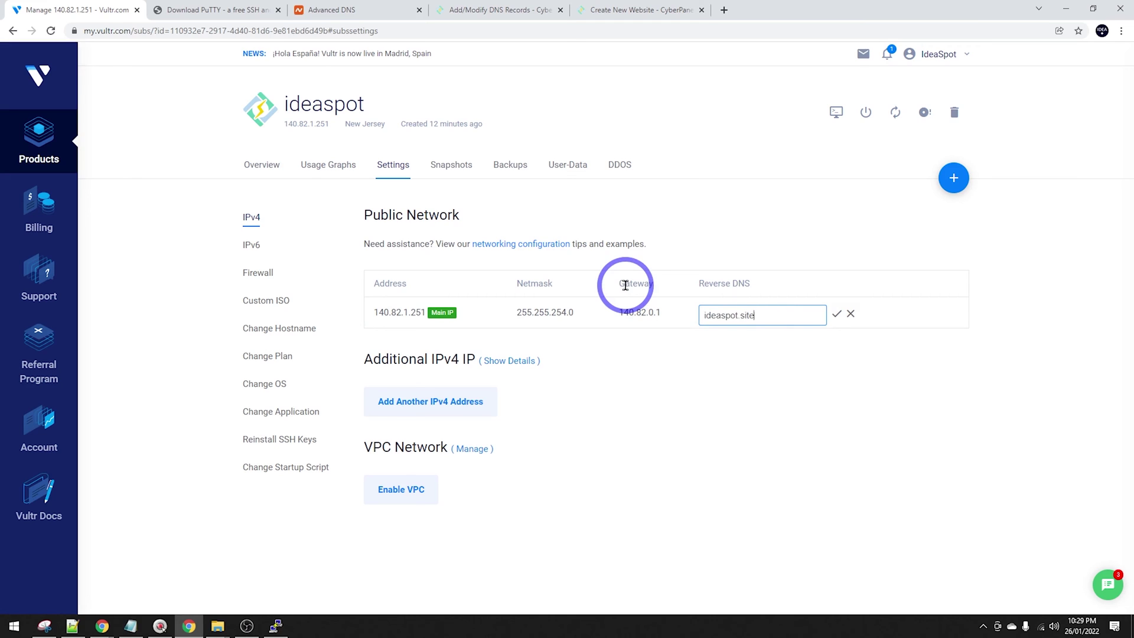
left_click(836, 314)
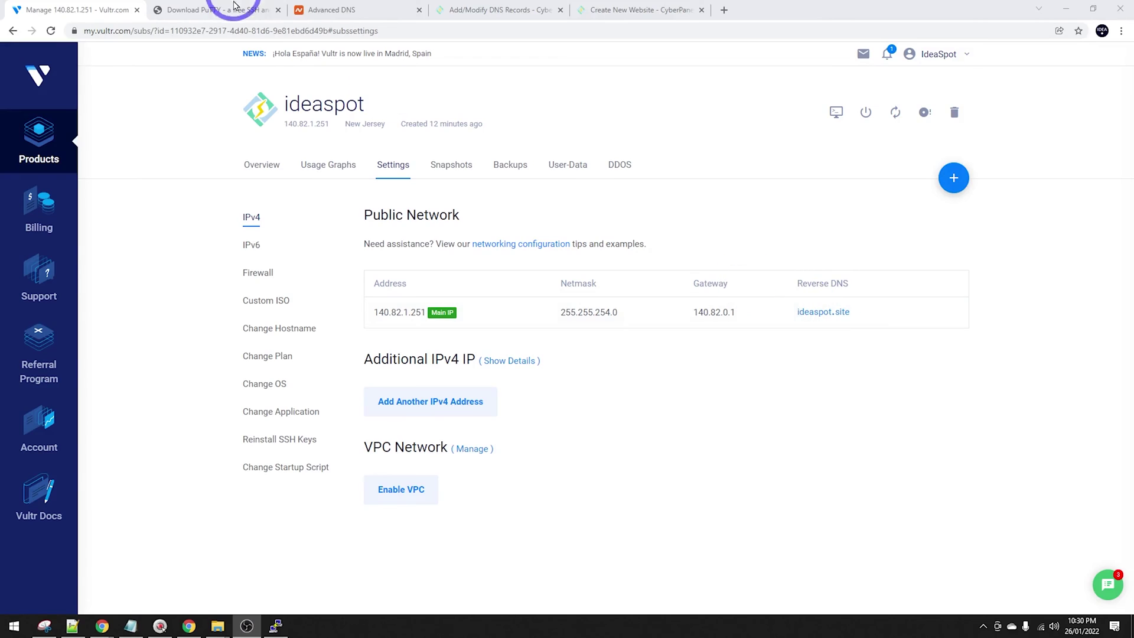
Scroll through Namecheap's full list of ideaspot.site DNS records.
left_click(331, 9)
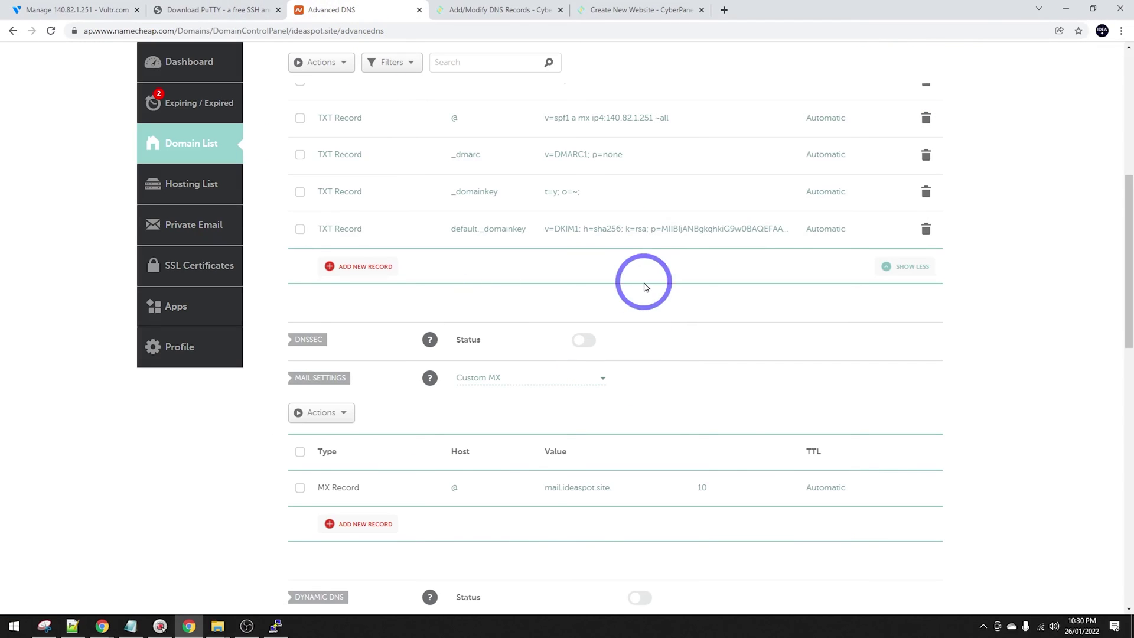
scroll(647, 287, "up", 1)
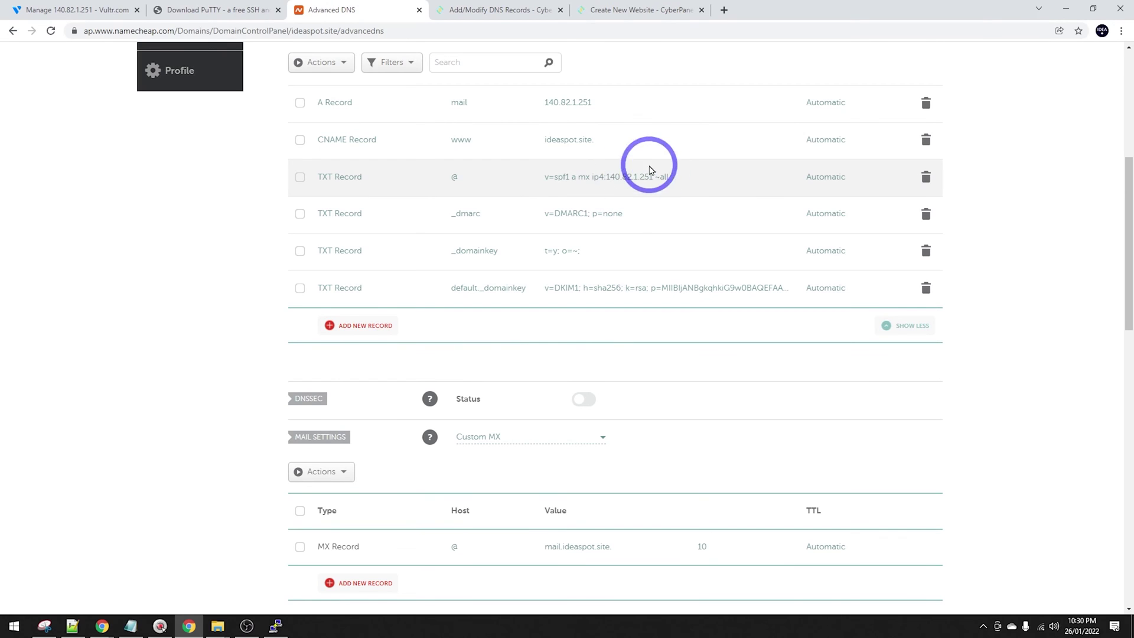
scroll(631, 177, "up", 1)
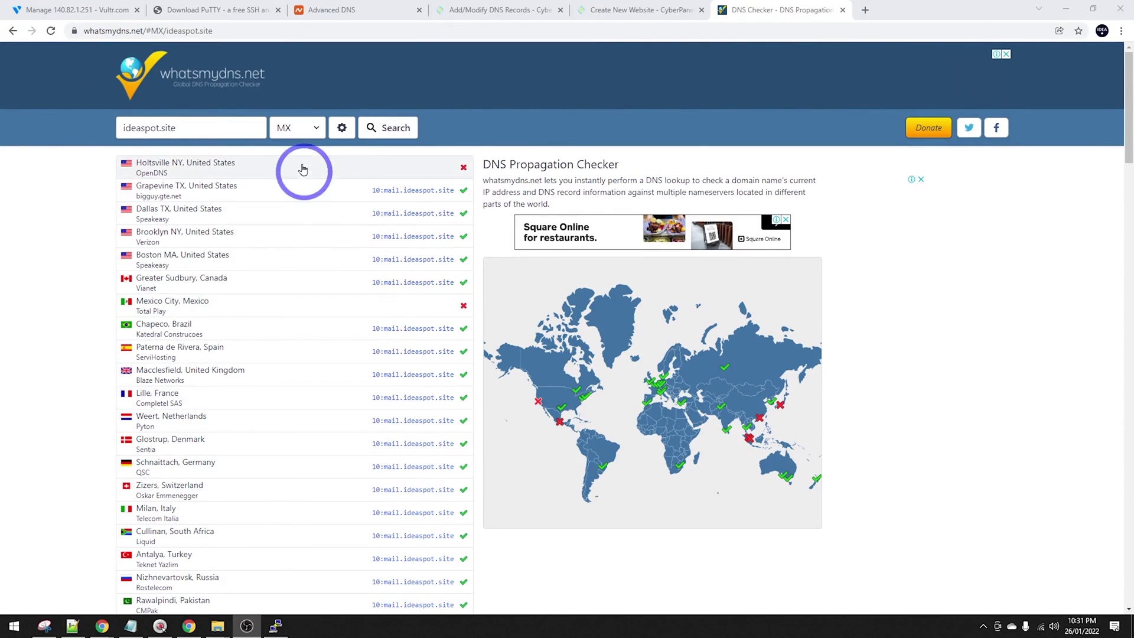
Check A-record propagation for ideaspot.site, then reverse-look-up 140.82.1.251.
left_click(287, 128)
left_click(282, 143)
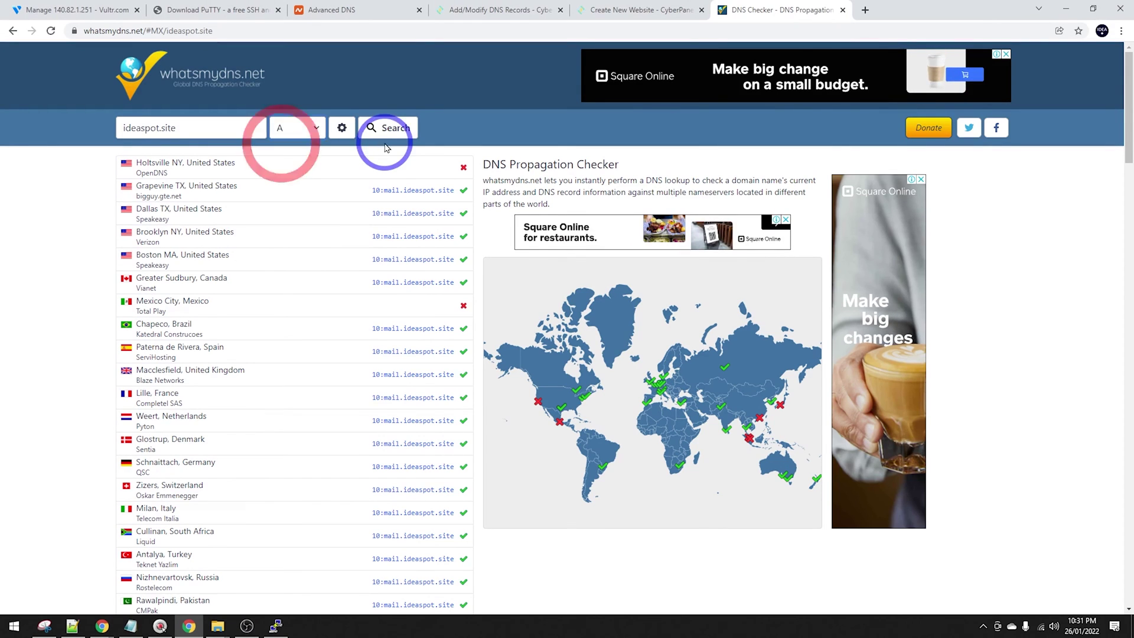
left_click(387, 128)
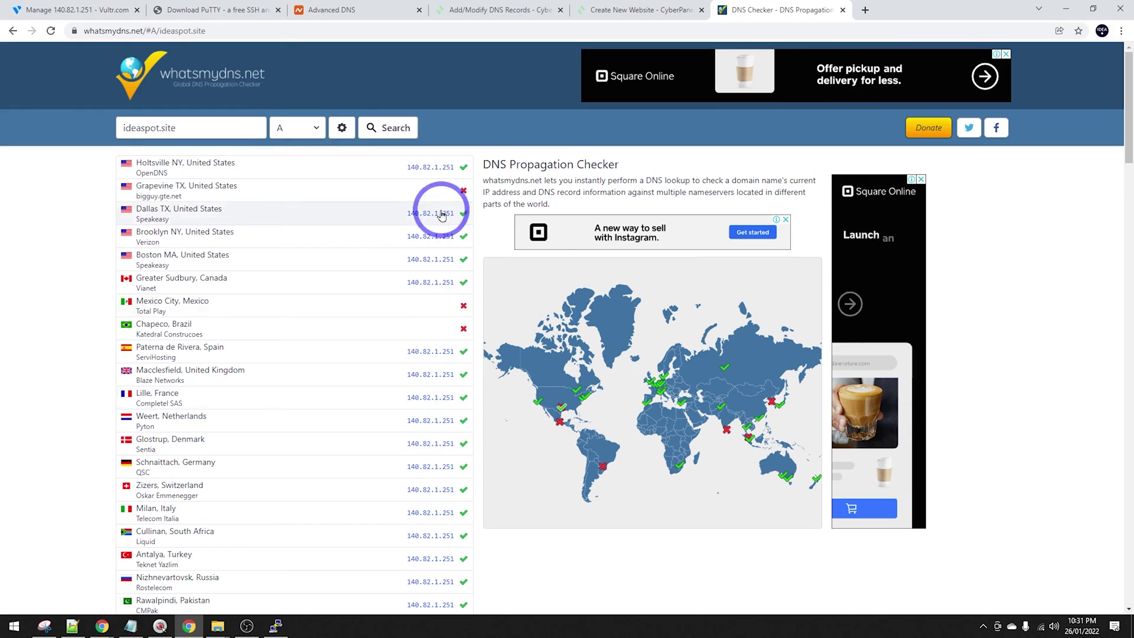
left_click(429, 446)
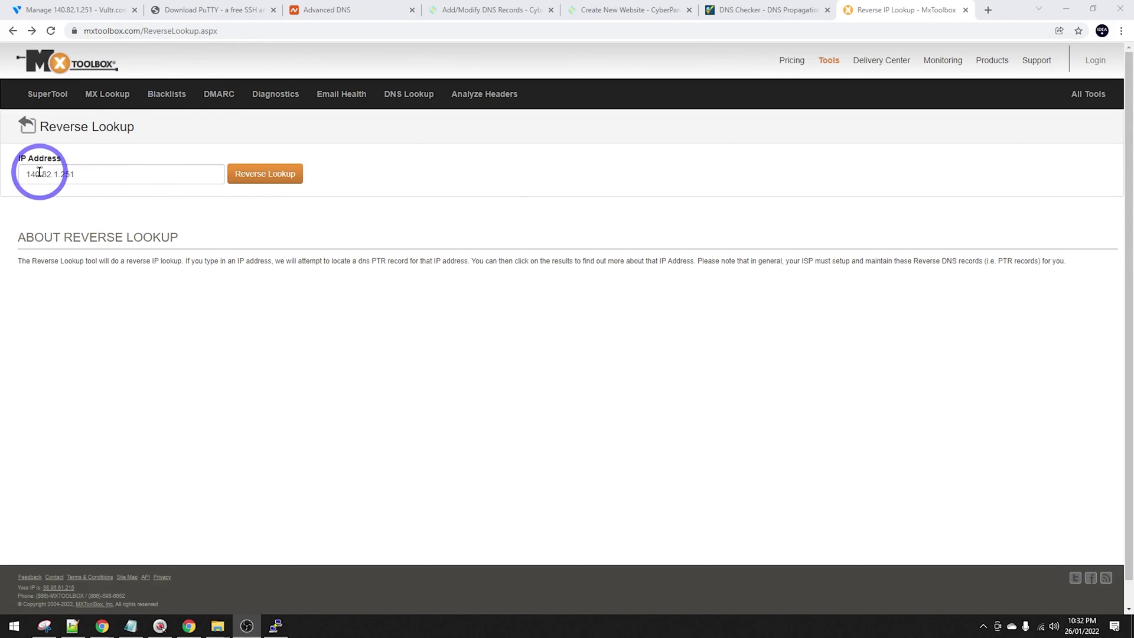
left_click(267, 181)
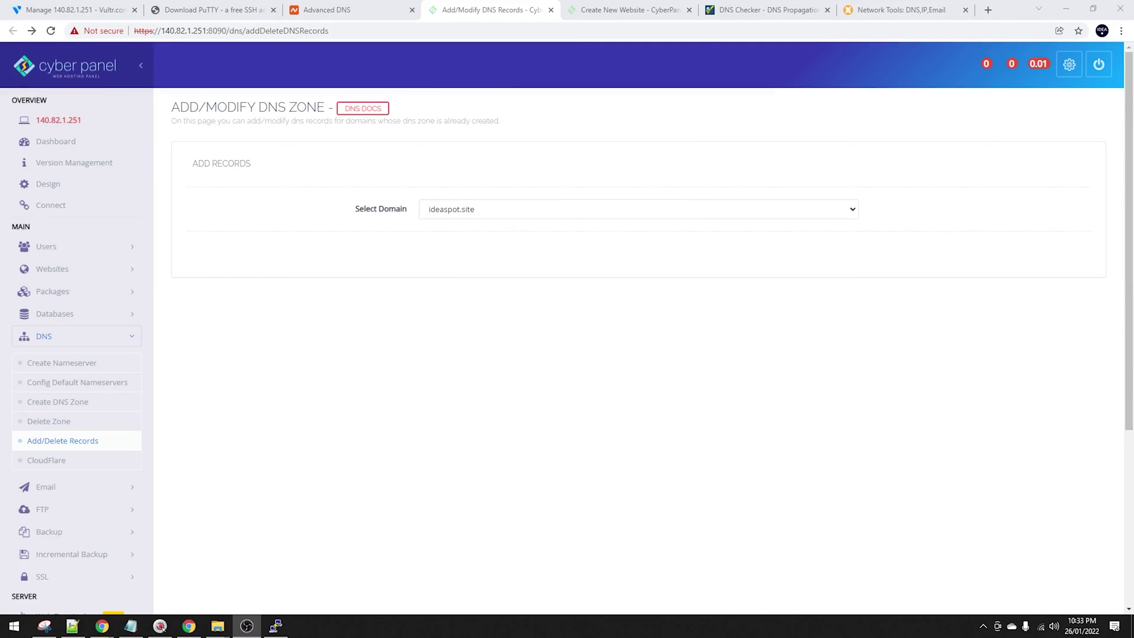
Issue the MailServer SSL certificate for ideaspot.site.
left_click(58, 571)
scroll(87, 444, "down", 1)
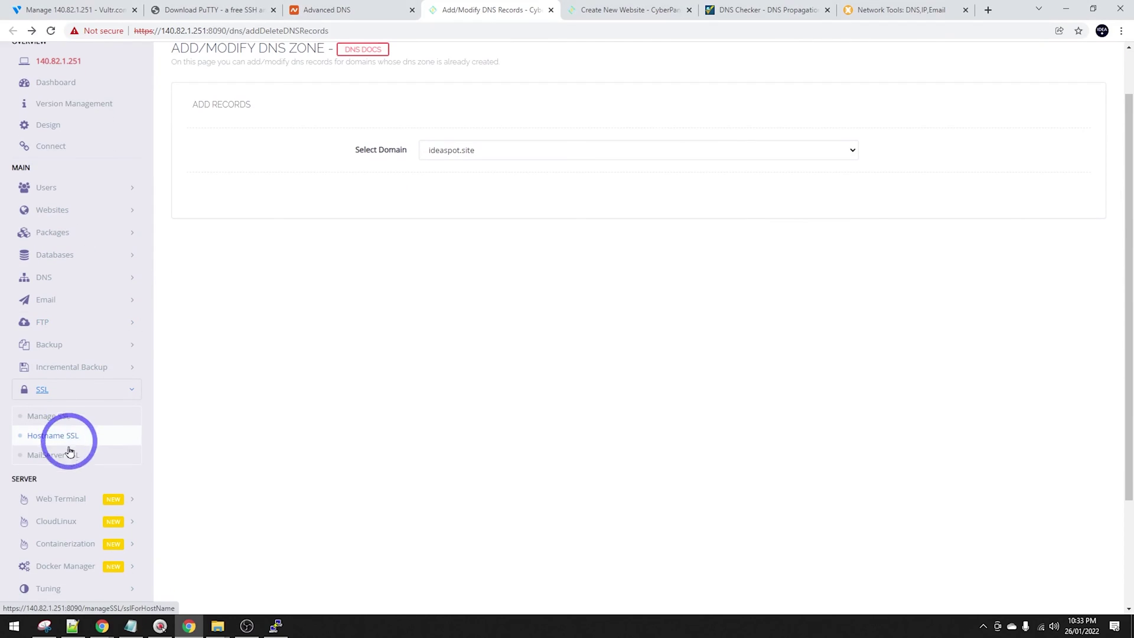
left_click(55, 457)
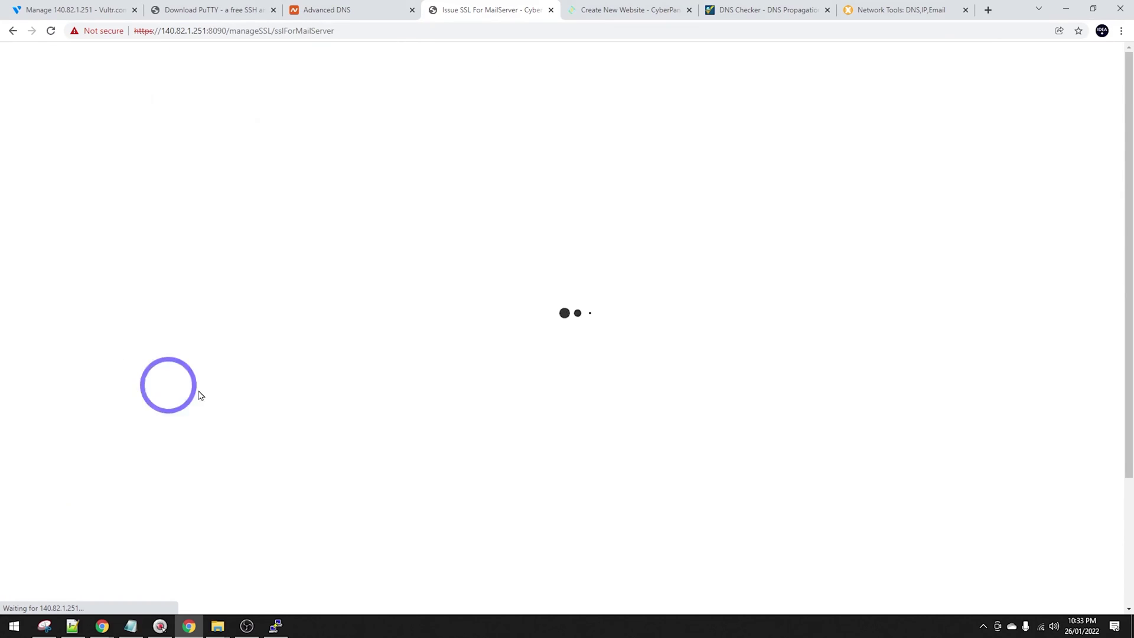
left_click(480, 209)
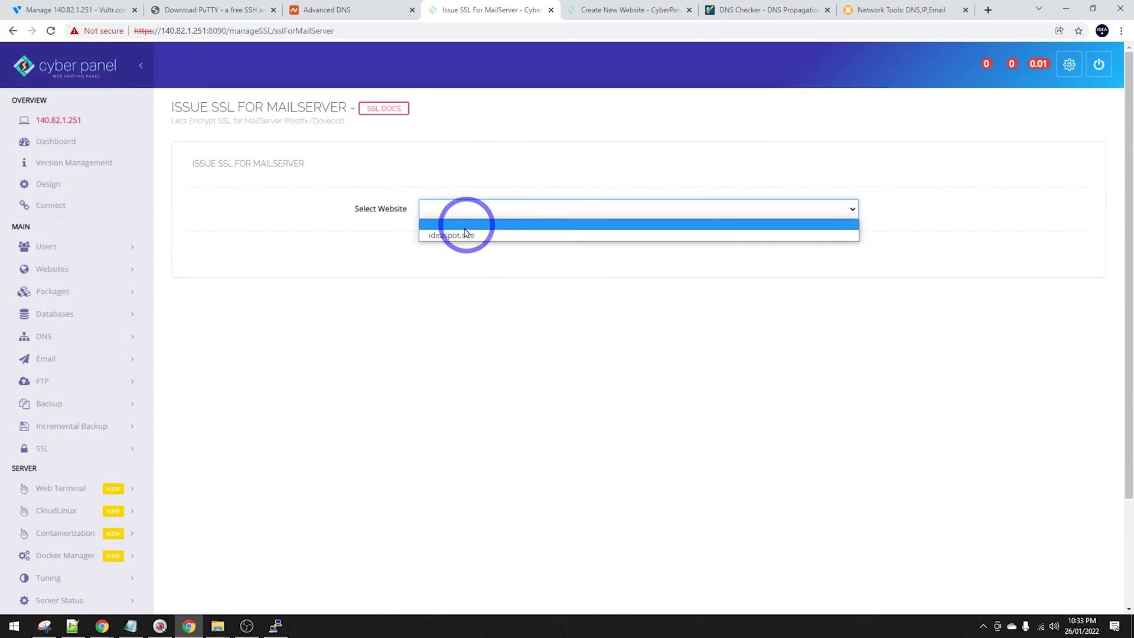
left_click(461, 229)
left_click(509, 261)
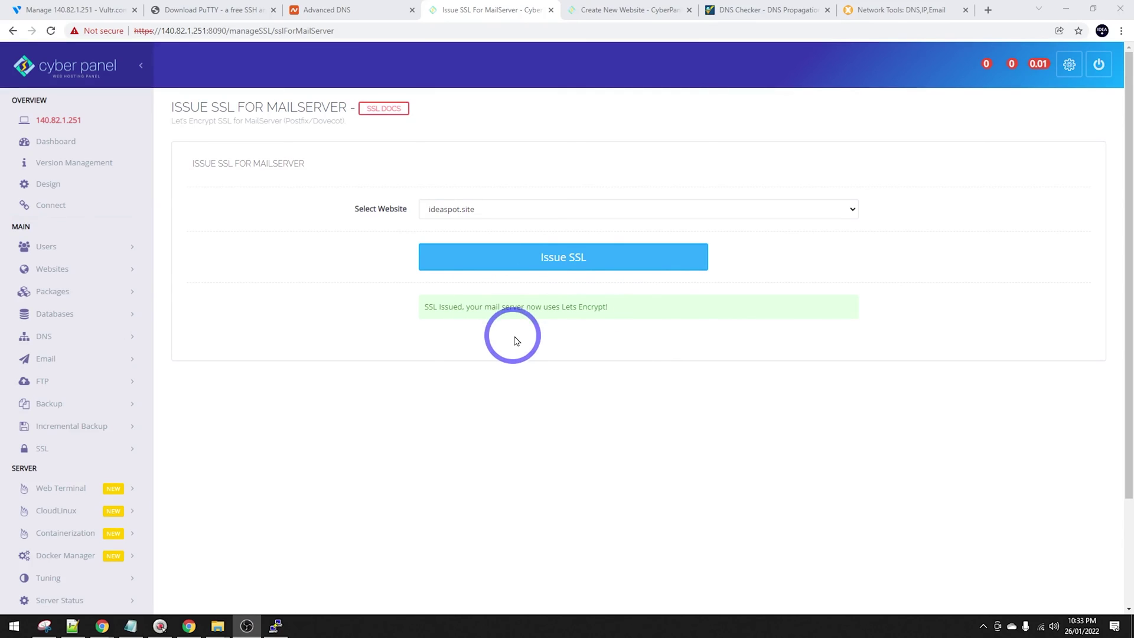
Issue the Hostname SSL certificate for ideaspot.site.
left_click(97, 451)
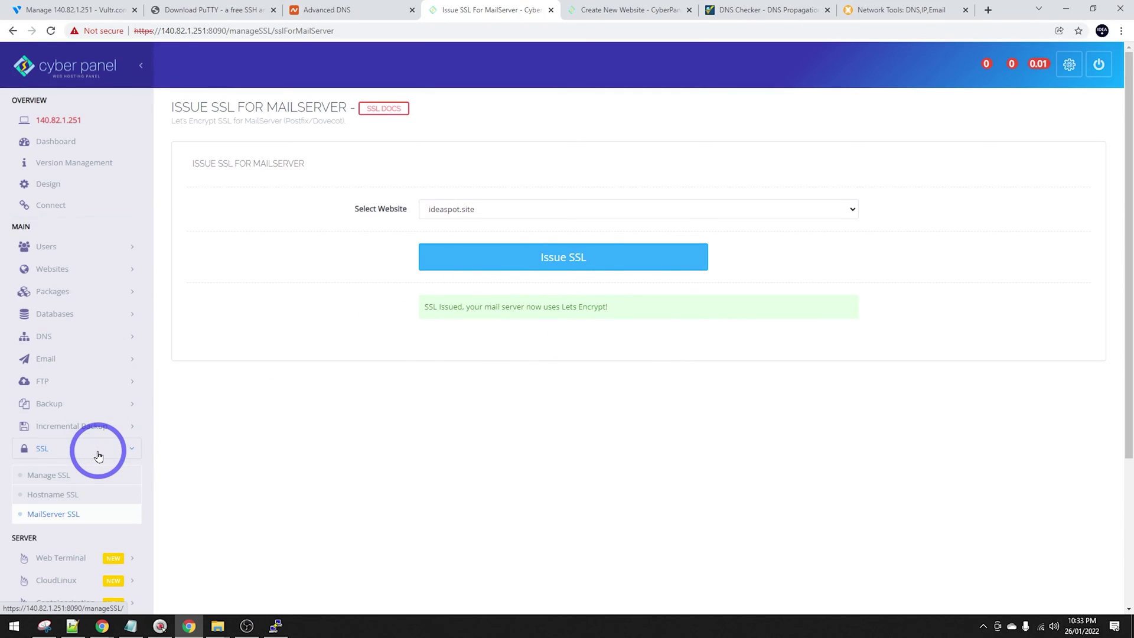
left_click(51, 495)
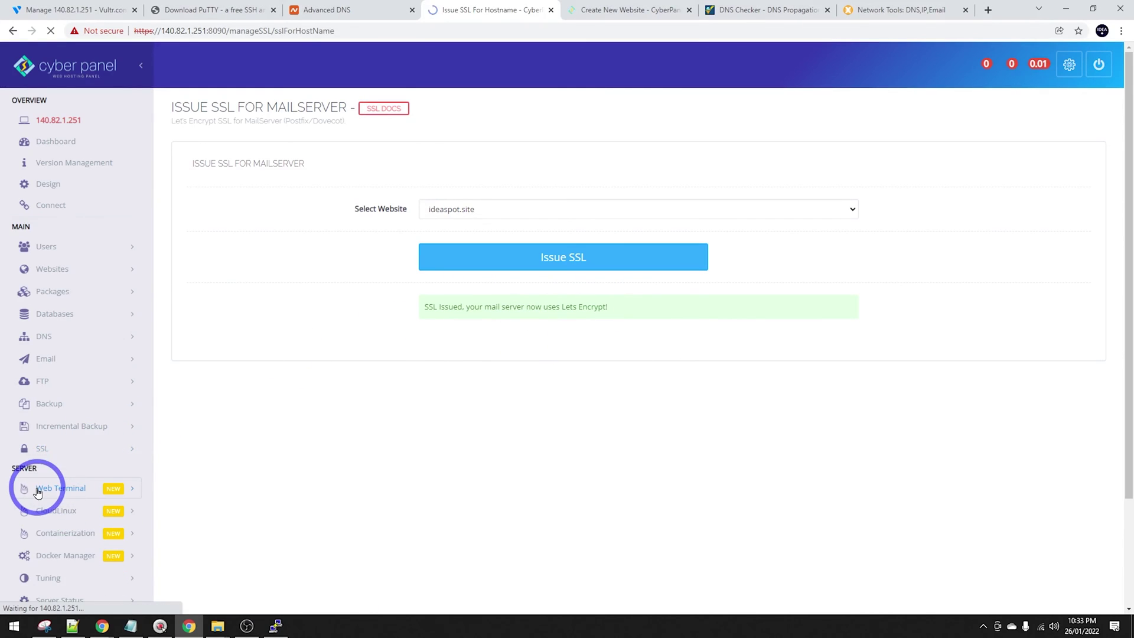
left_click(454, 210)
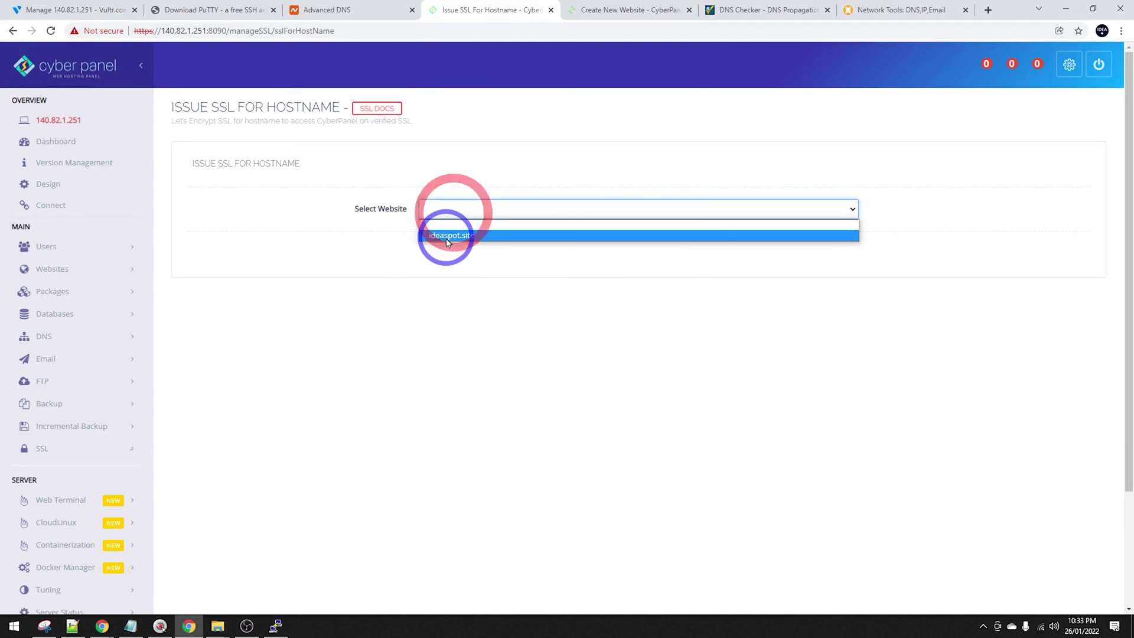
left_click(447, 236)
left_click(450, 260)
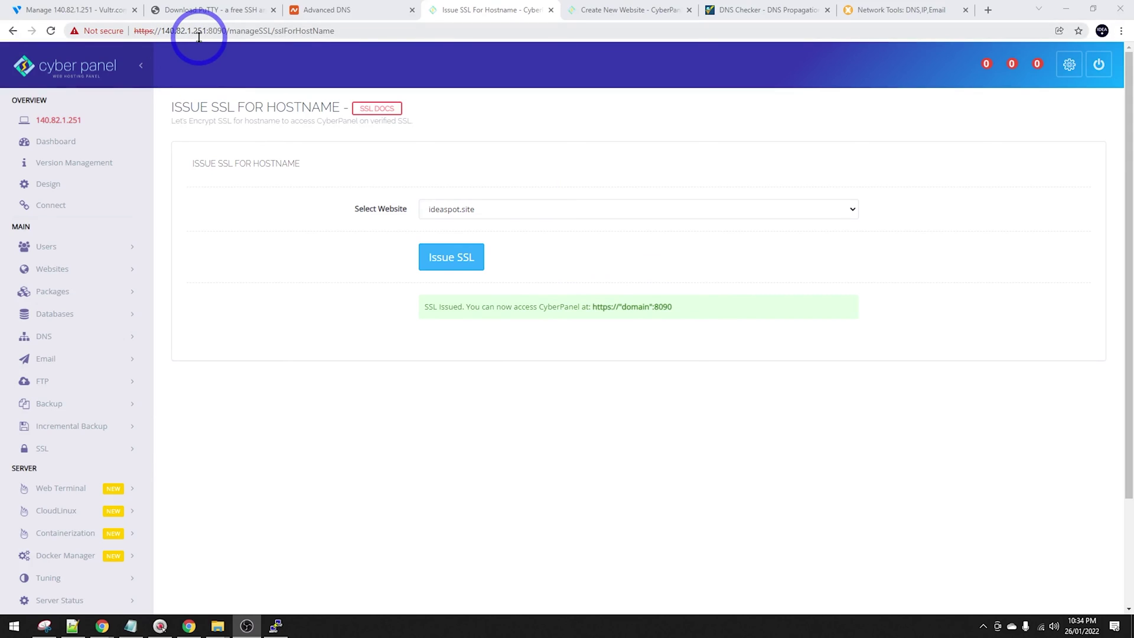
right_click(469, 18)
Sign in to CyberPanel at ideaspot.site:8090 in a new tab.
left_click(478, 26)
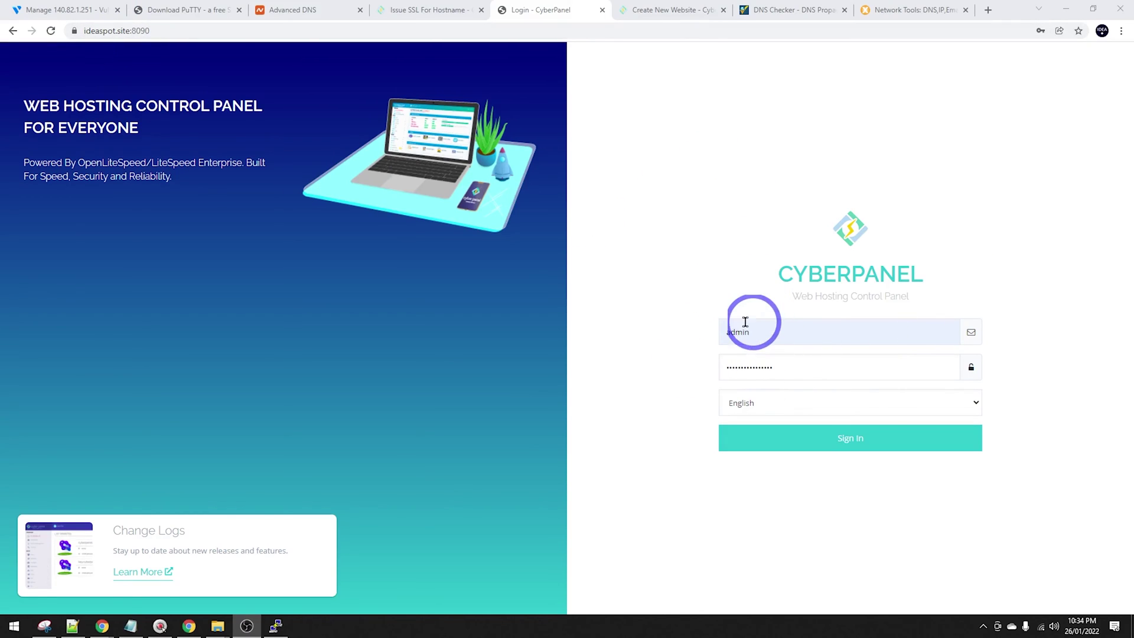
left_click(824, 442)
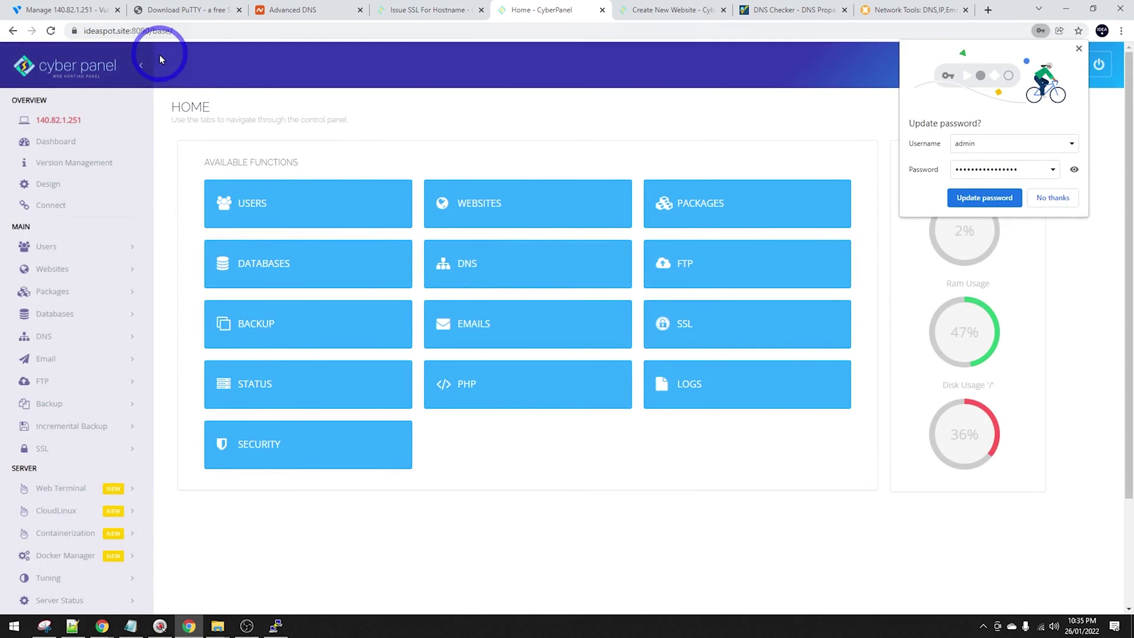
left_click(976, 199)
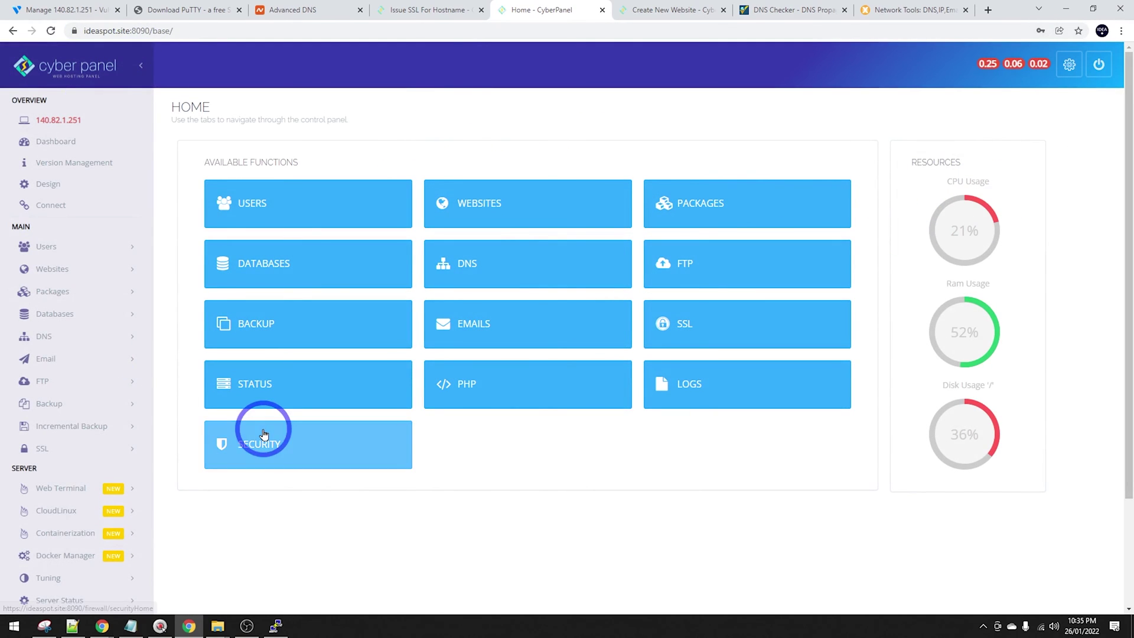
Create a new ideaspot.site email account with a chosen user name, then open Access Webmail.
left_click(75, 362)
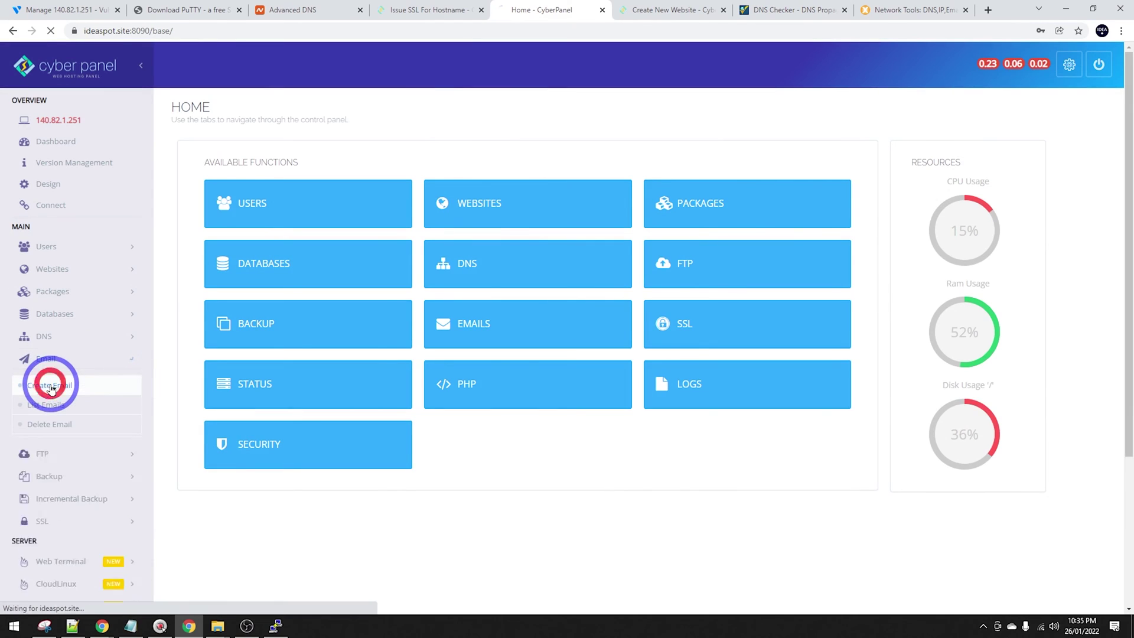
left_click(50, 385)
left_click(506, 207)
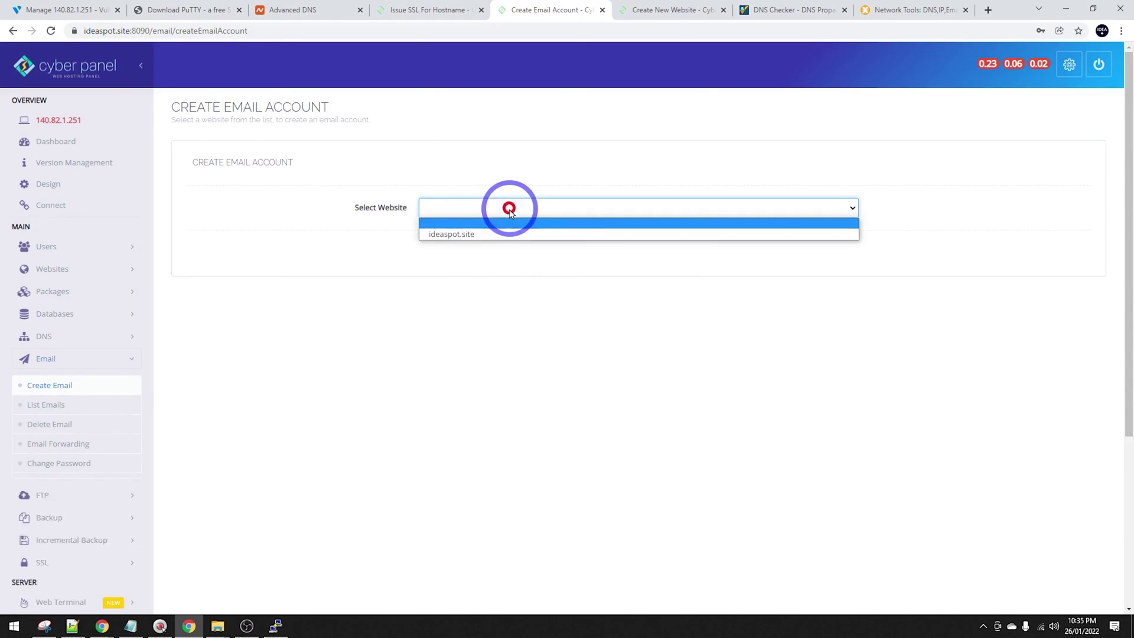
left_click(474, 233)
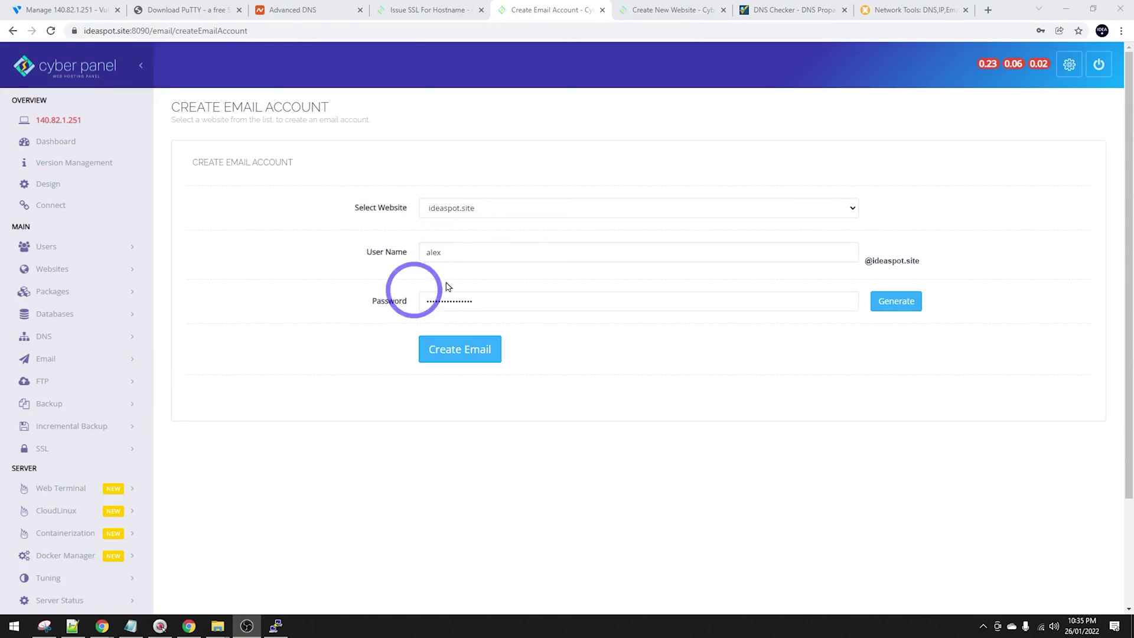
double_click(433, 250)
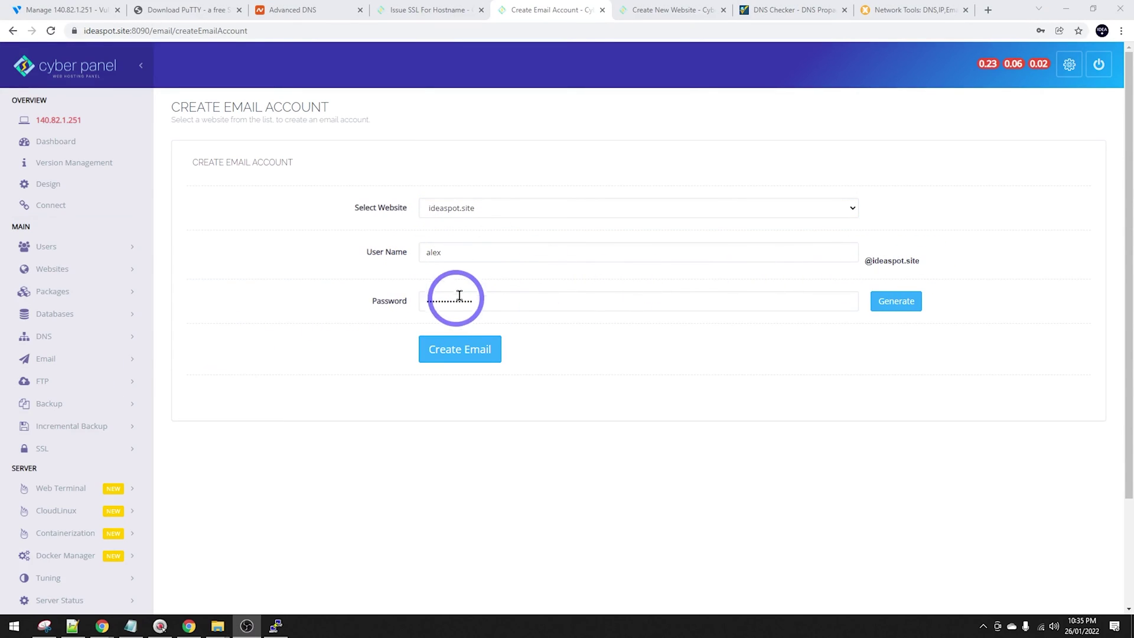
left_click(483, 354)
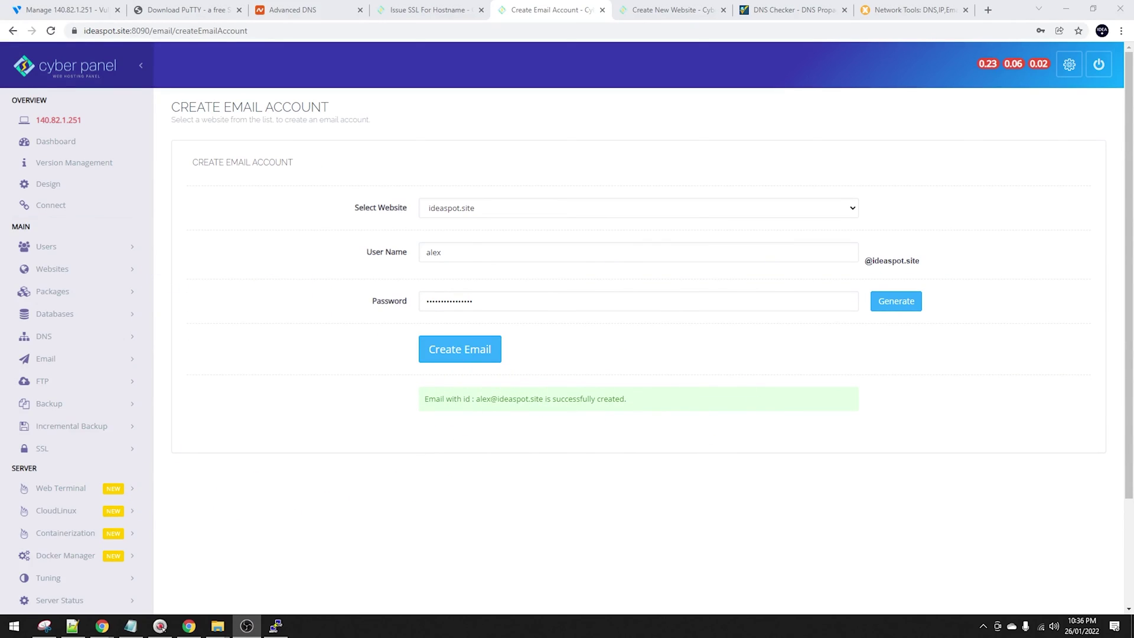
left_click(105, 358)
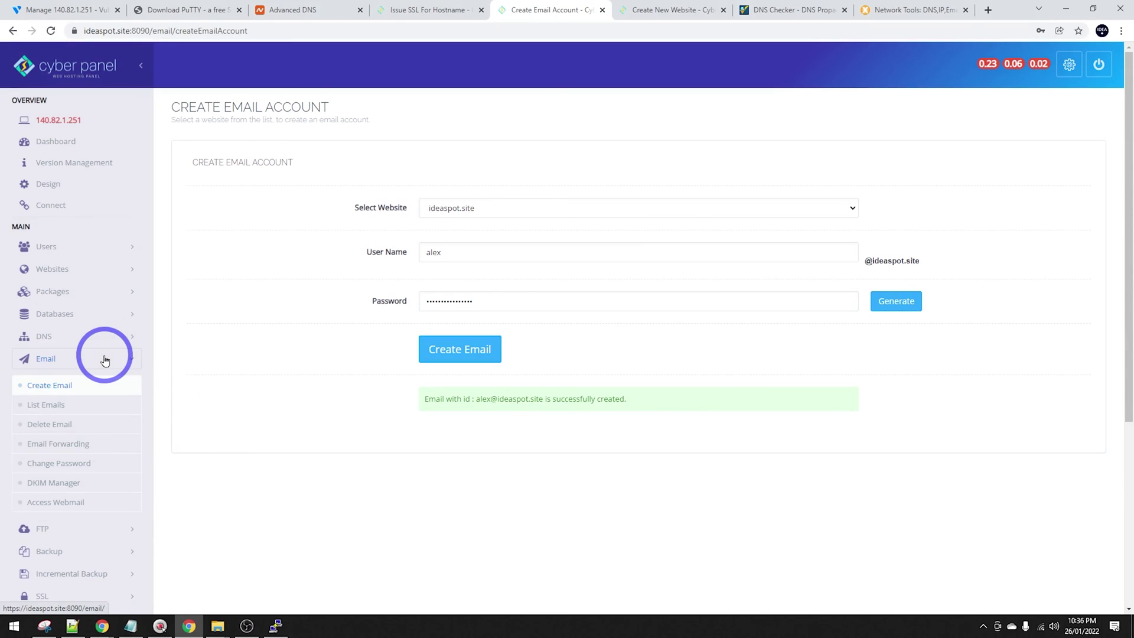
left_click(67, 501)
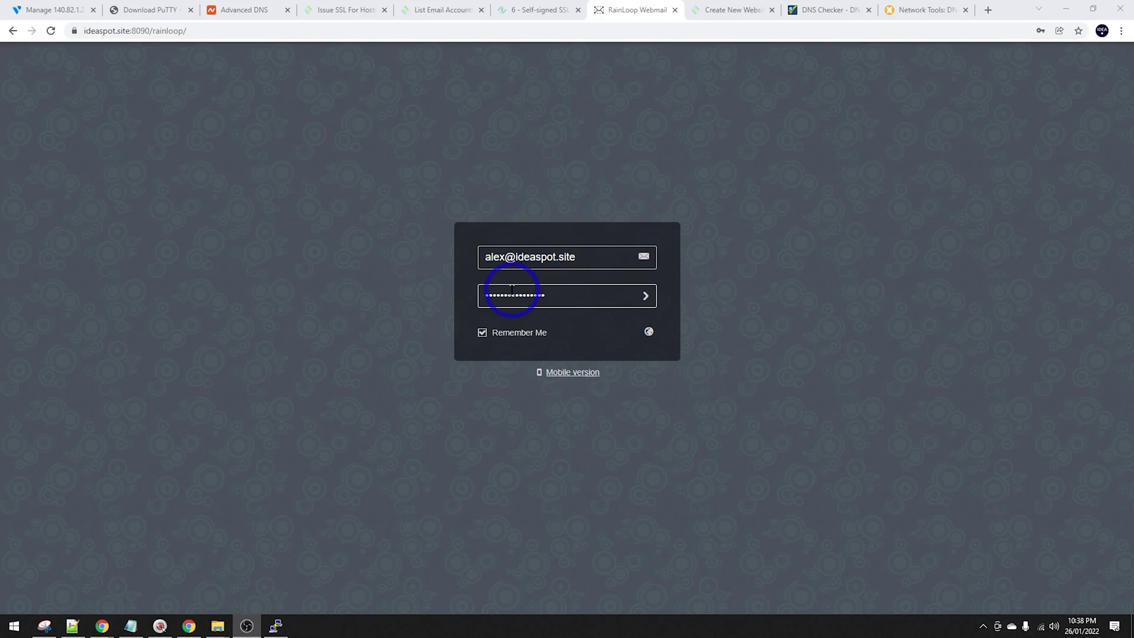
Log in to the new mailbox in RainLoop and open CyberPanel's List Emails page.
left_click(645, 296)
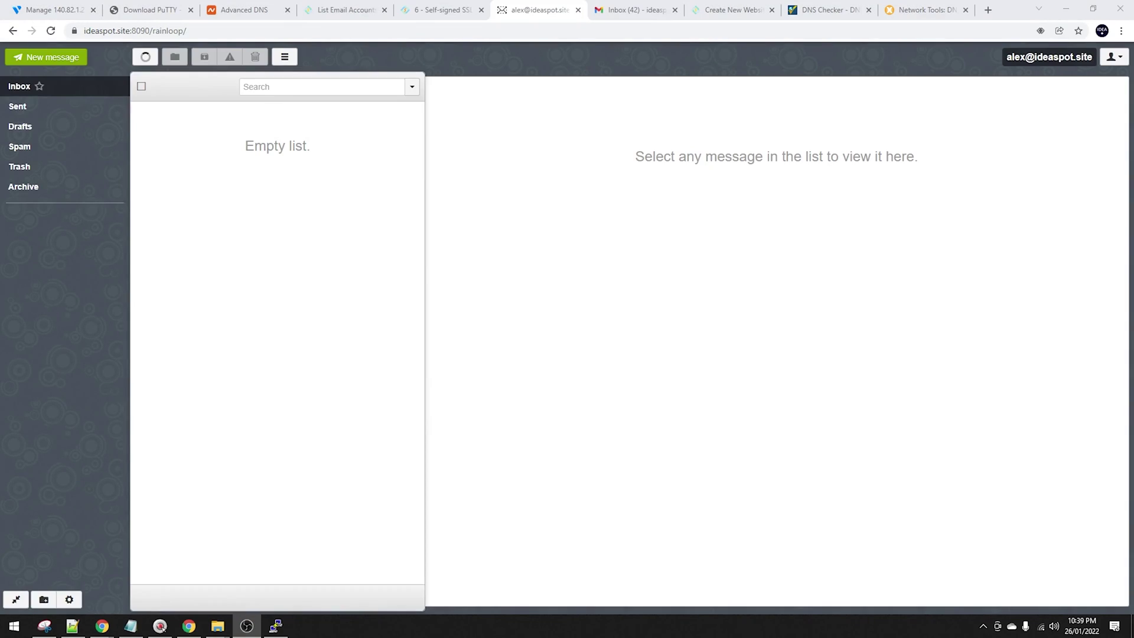
left_click(324, 4)
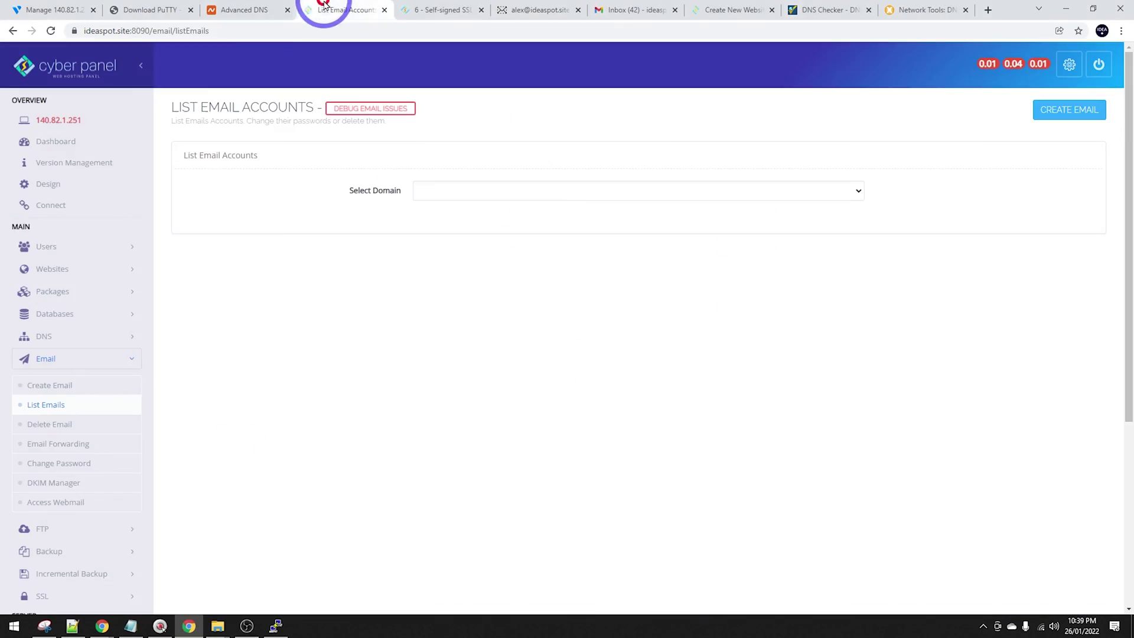
left_click(47, 407)
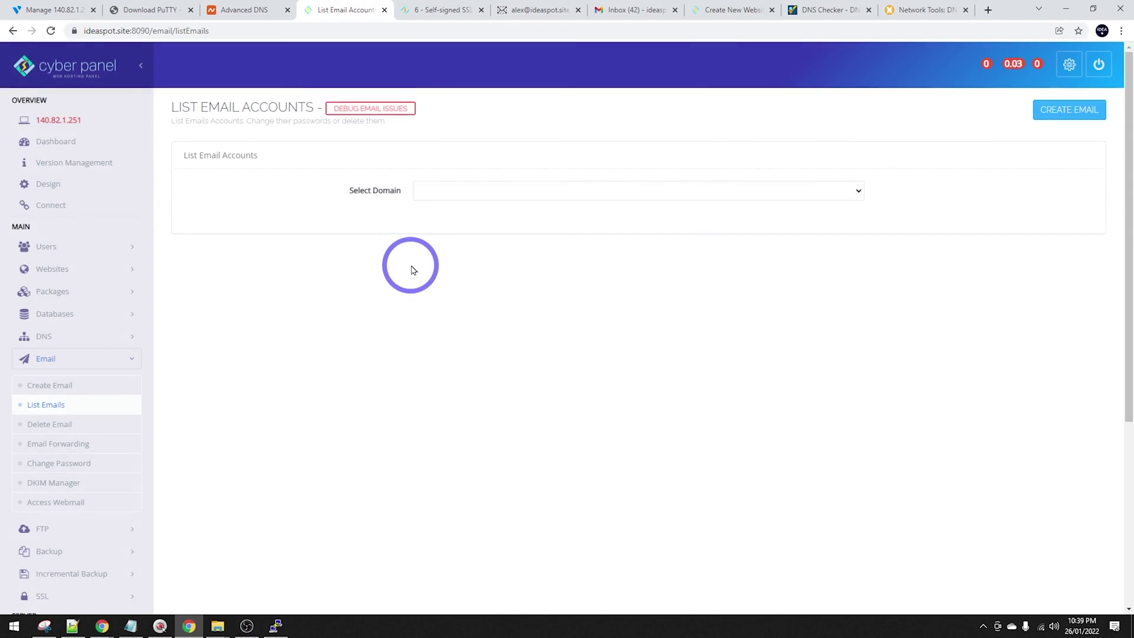
Show ideaspot.site's email accounts and fix its mail SSL warning.
left_click(481, 196)
left_click(452, 215)
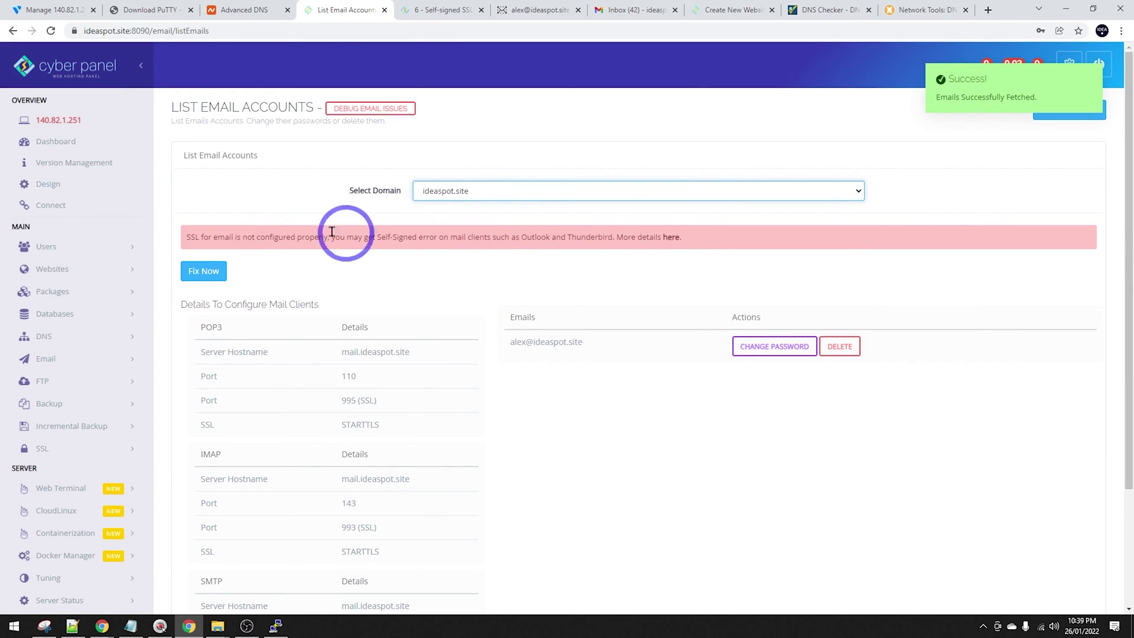
left_click(198, 270)
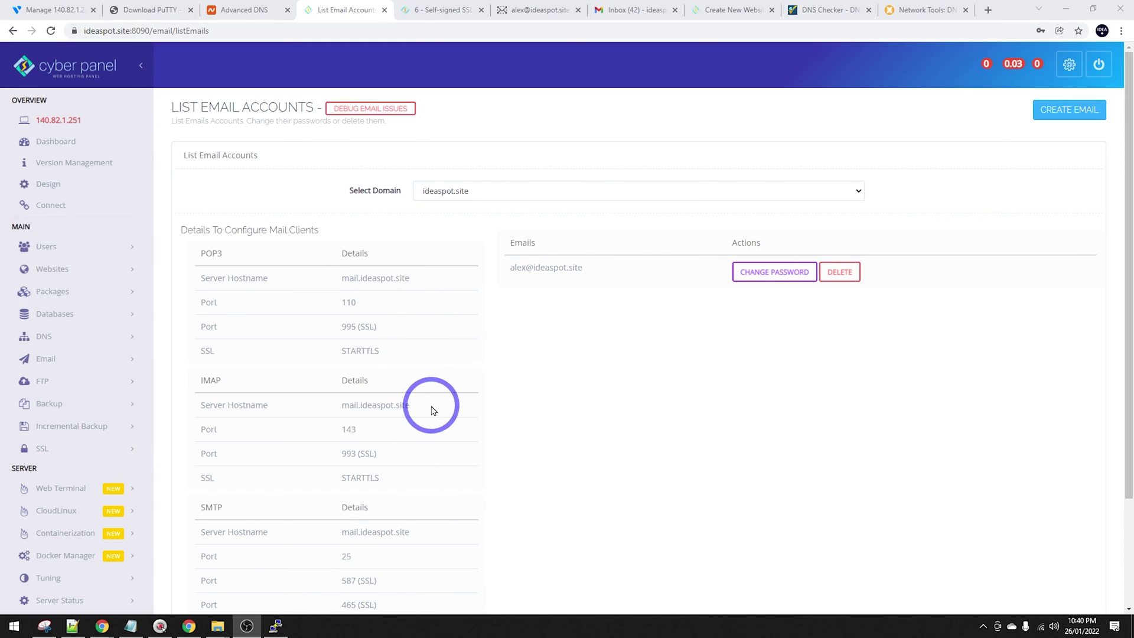
Compose and send a test message from the ideaspot.site webmail inbox.
left_click(538, 8)
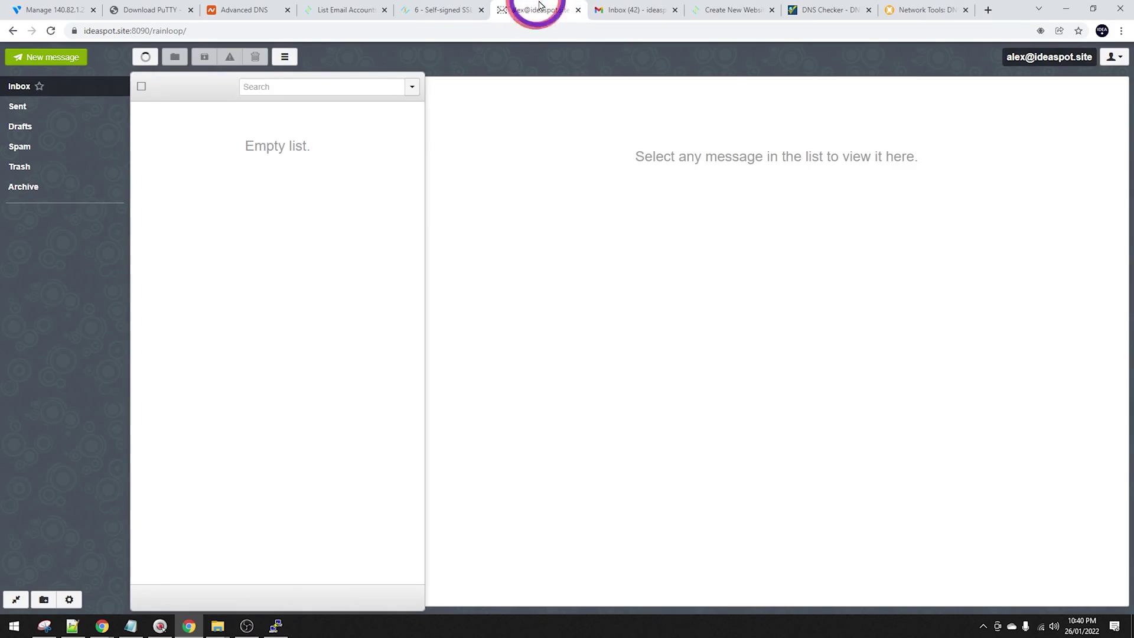
left_click(65, 57)
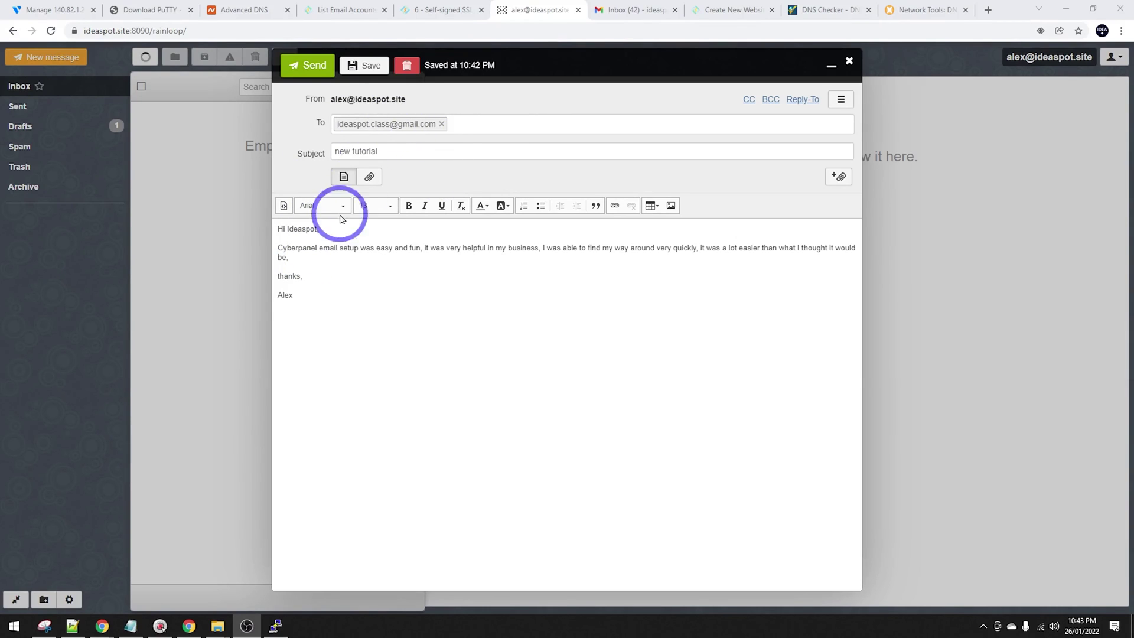
left_click(305, 81)
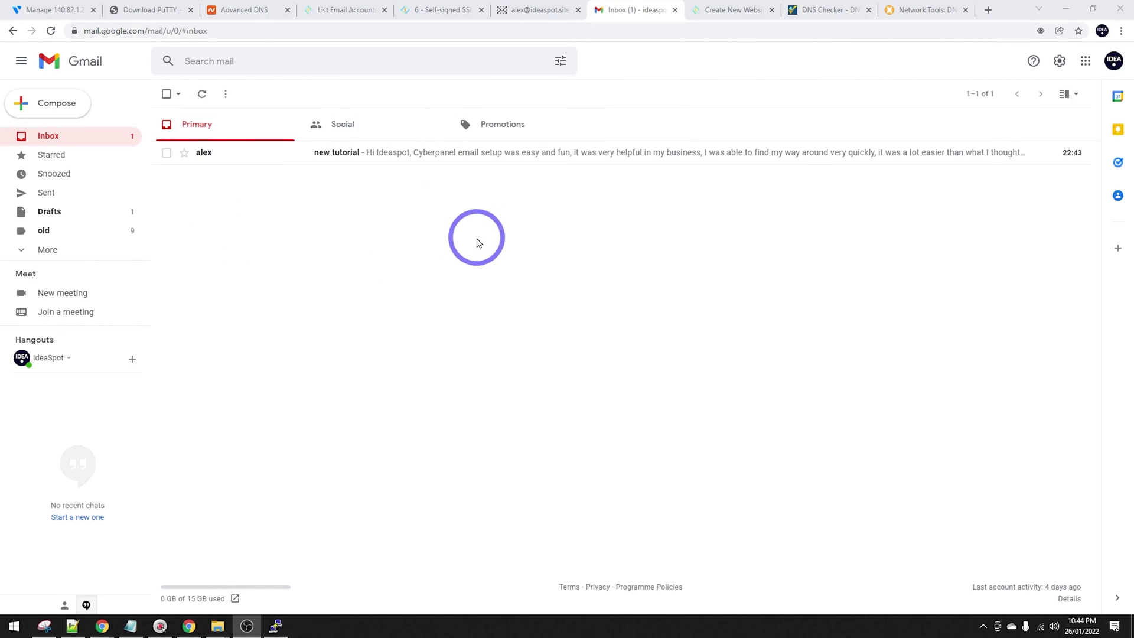
Open the 'new tutorial' email in Gmail and show its original headers.
left_click(362, 158)
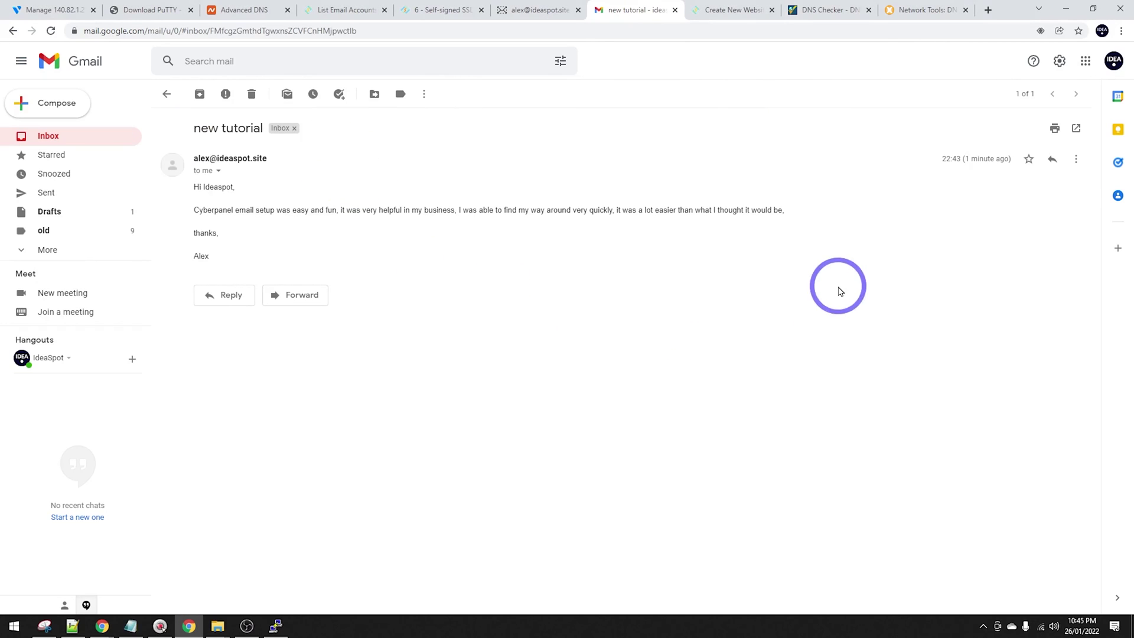
left_click(1077, 158)
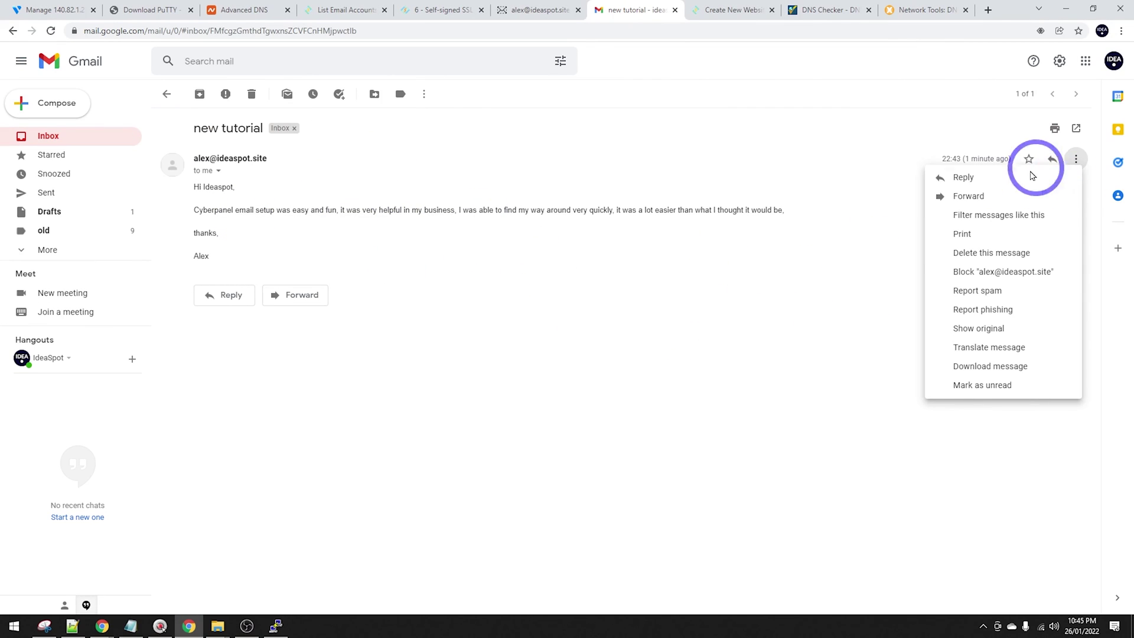
left_click(995, 329)
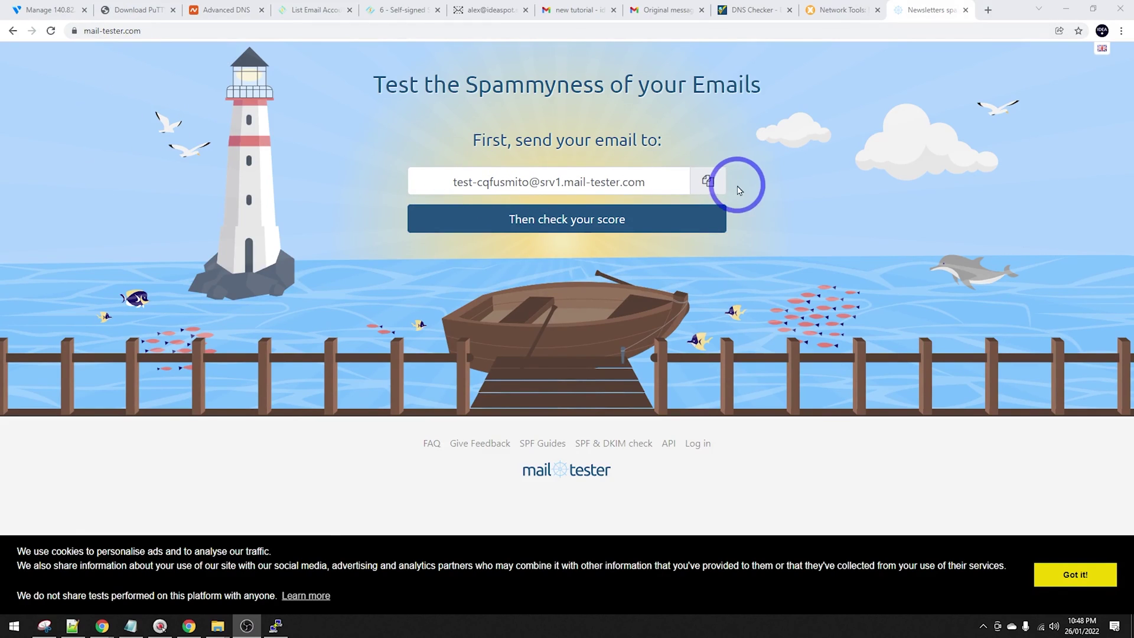
Send a message from RainLoop webmail to the copied mail-tester test address.
left_click(711, 182)
left_click(490, 7)
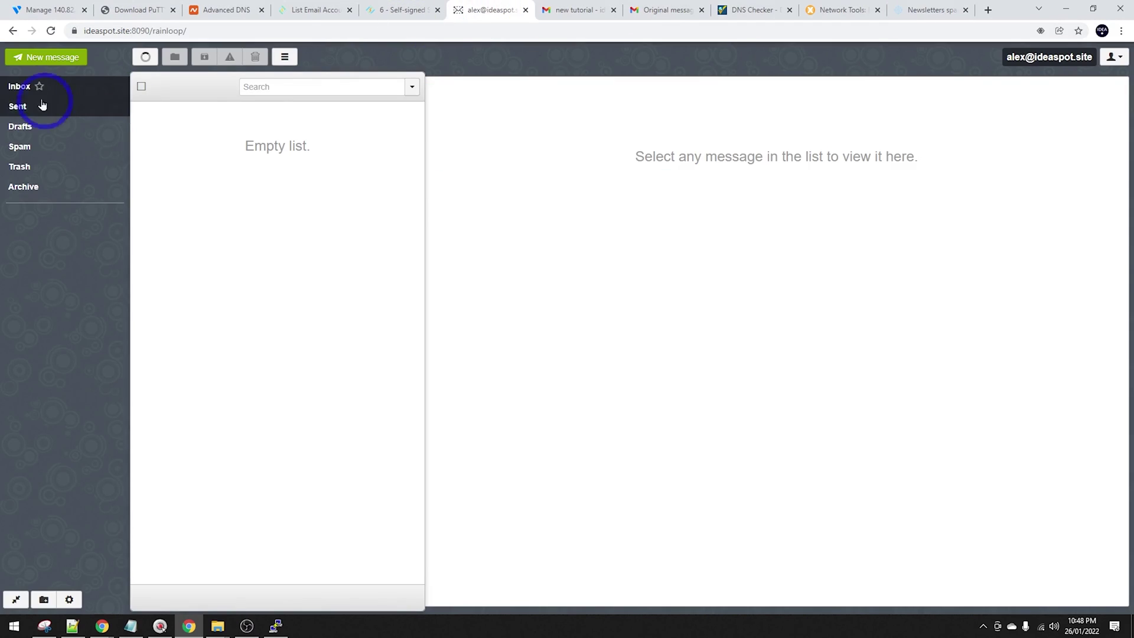
left_click(33, 56)
key("ctrl+v")
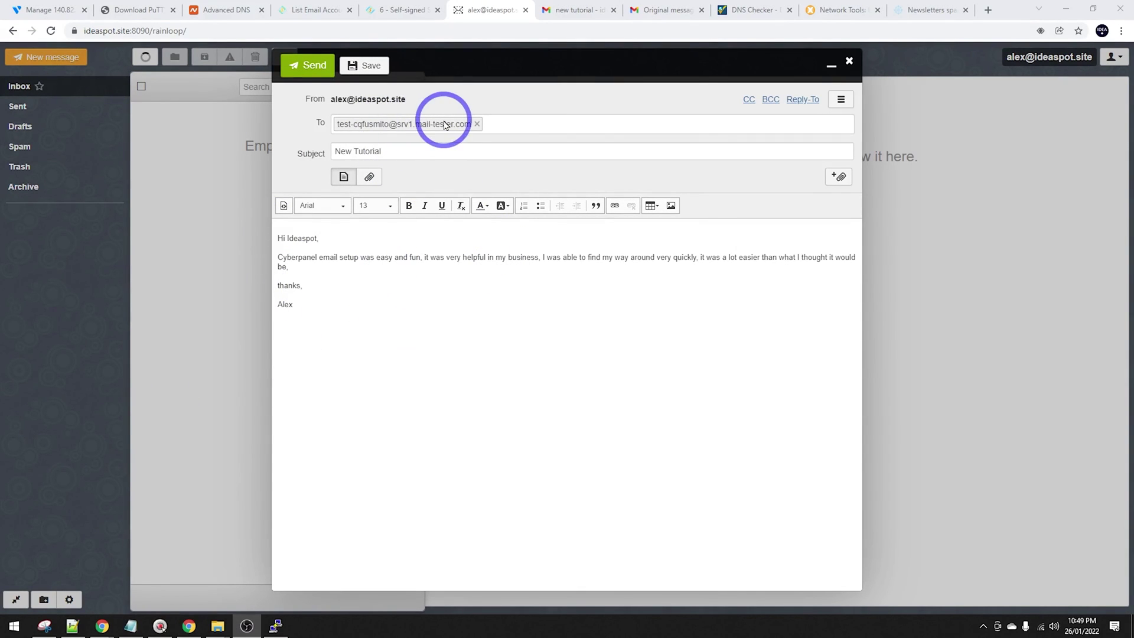
left_click(315, 71)
Check the mail-tester score of 8/10 and expand the SpamAssassin details.
left_click(931, 9)
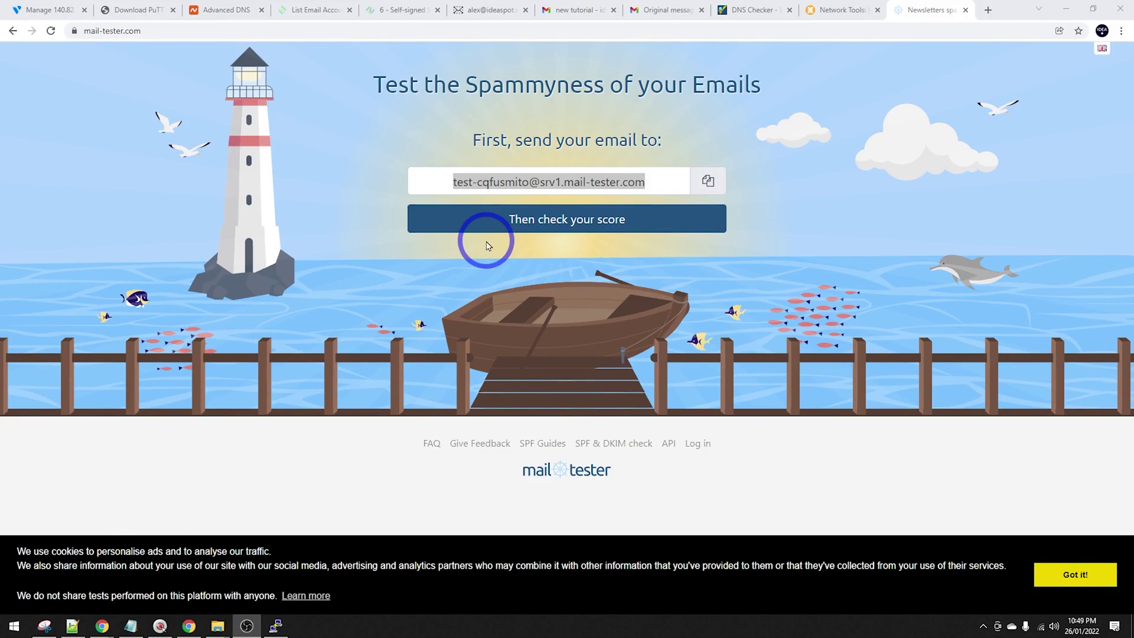
left_click(558, 217)
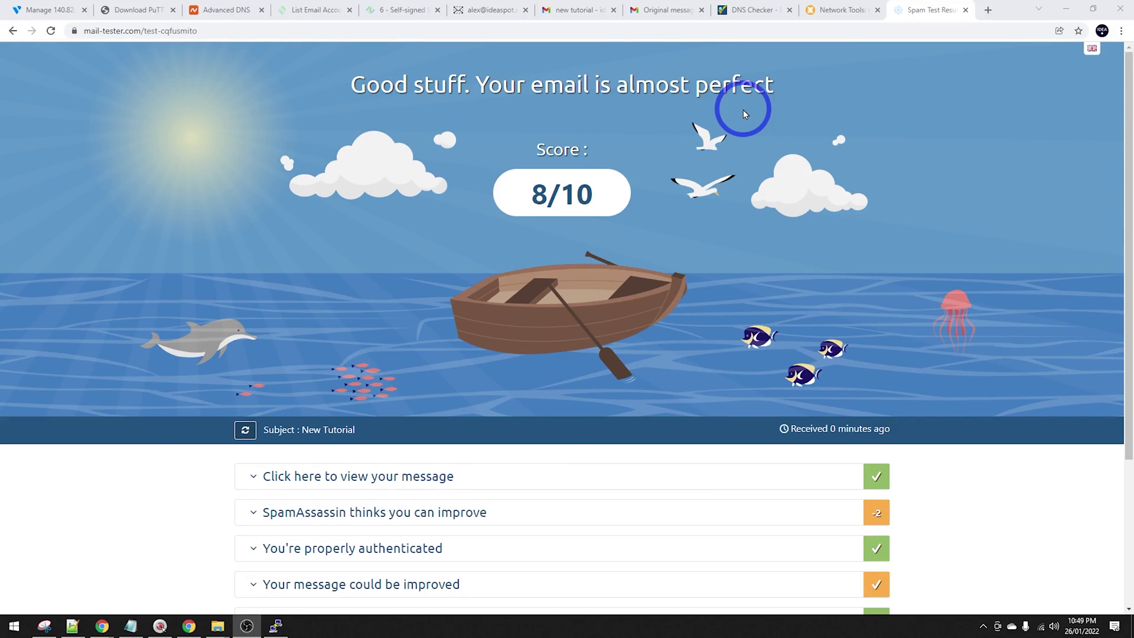
scroll(572, 173, "down", 3)
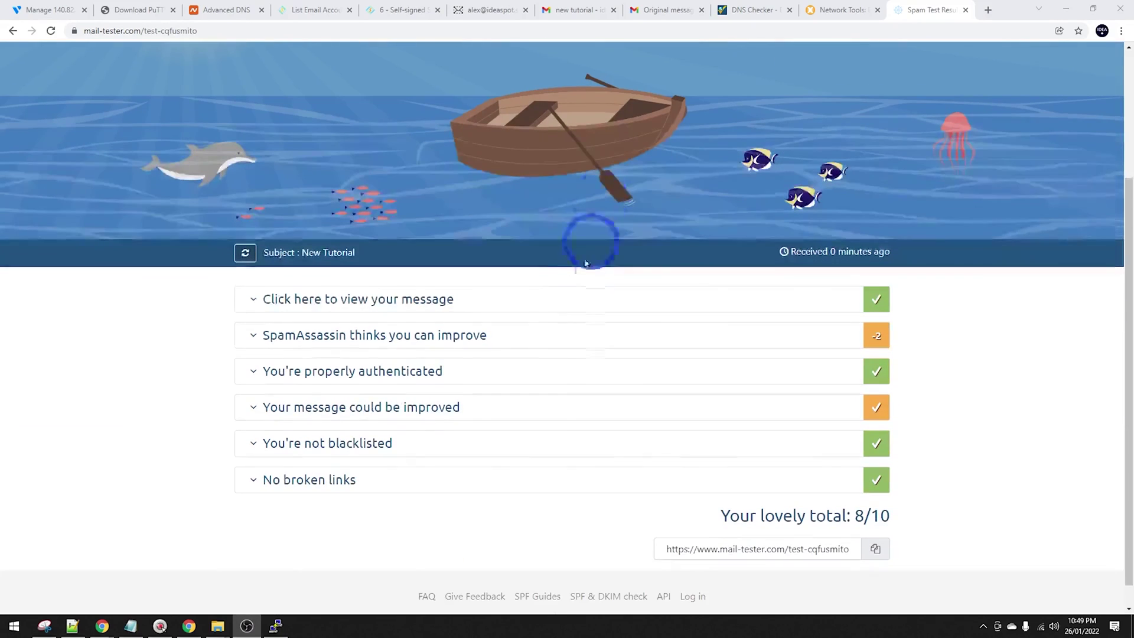
left_click(537, 337)
scroll(547, 351, "down", 3)
scroll(547, 351, "down", 3)
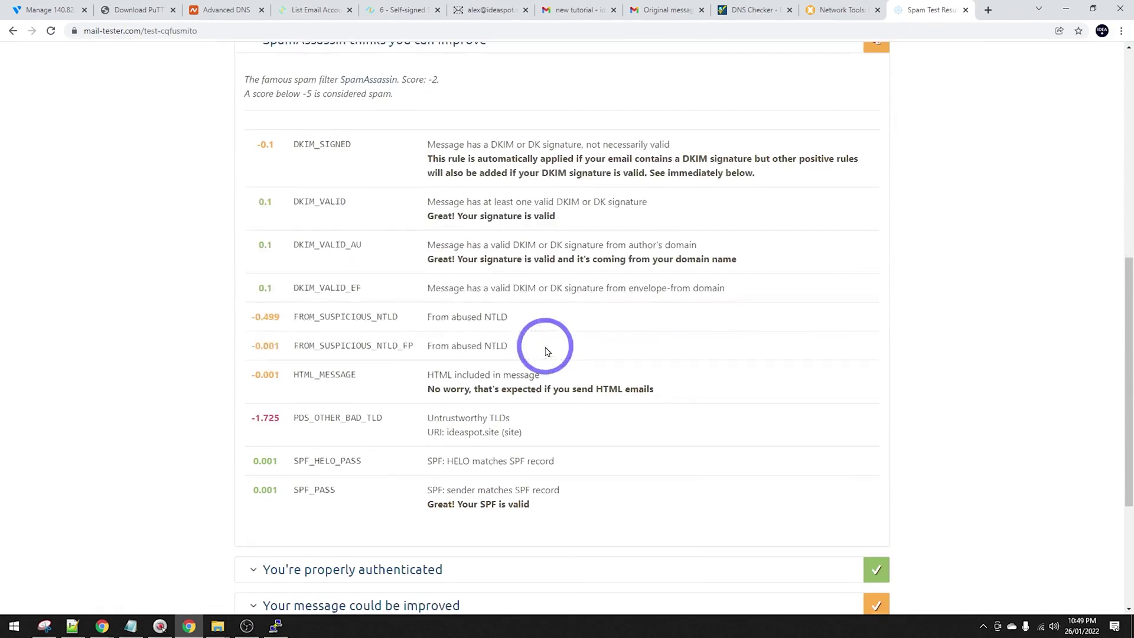
left_click_drag(452, 370, 528, 377)
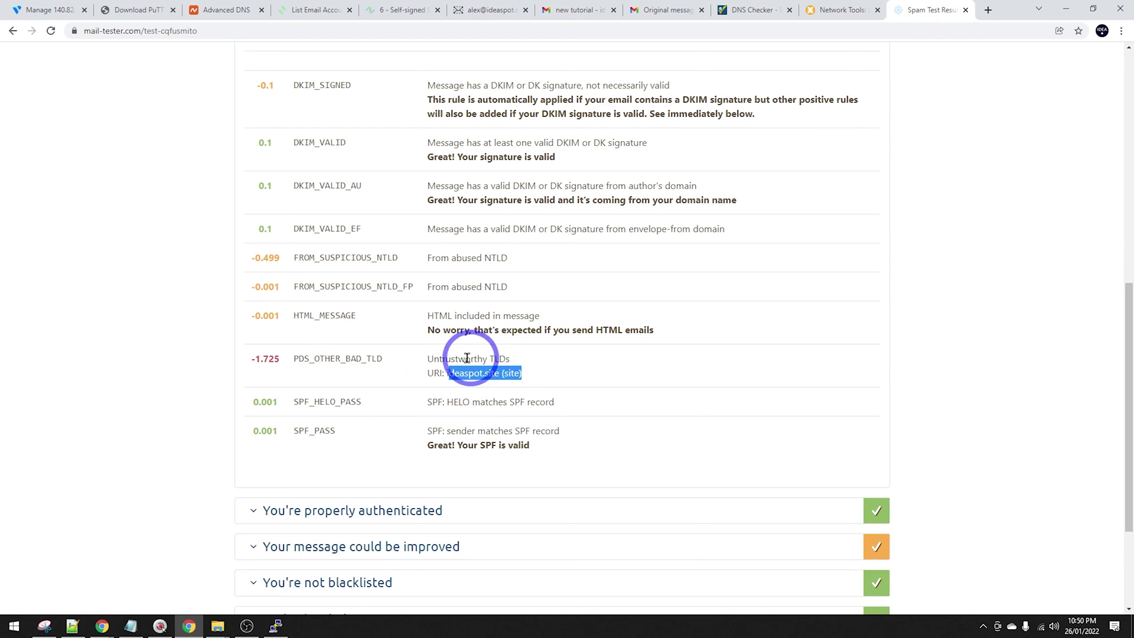
scroll(557, 380, "up", 9)
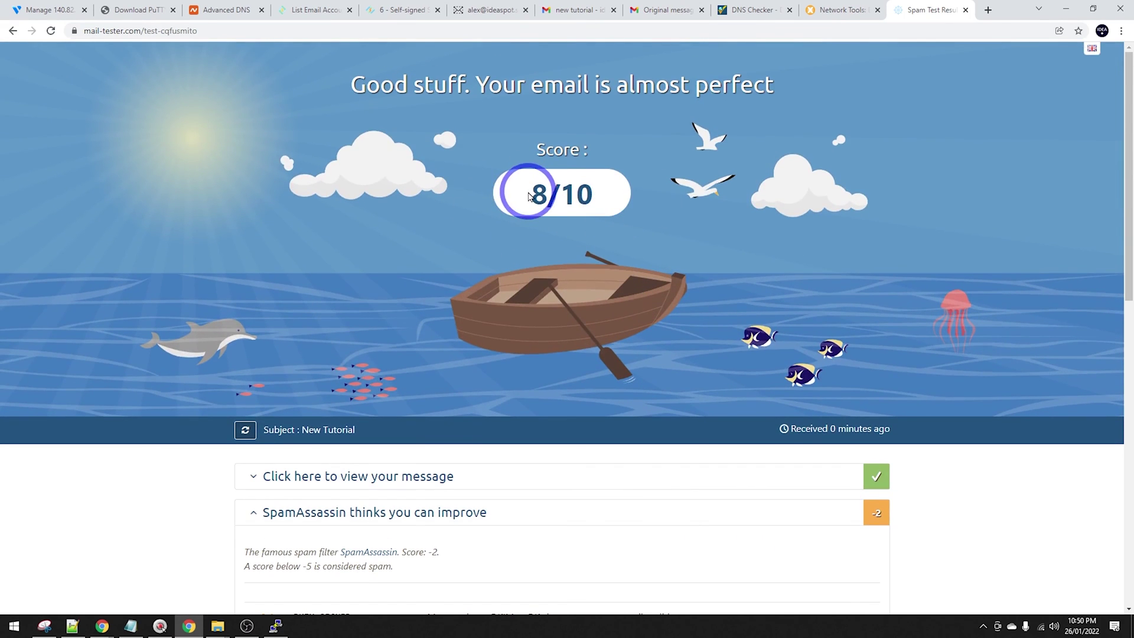
scroll(595, 264, "down", 4)
scroll(812, 266, "up", 4)
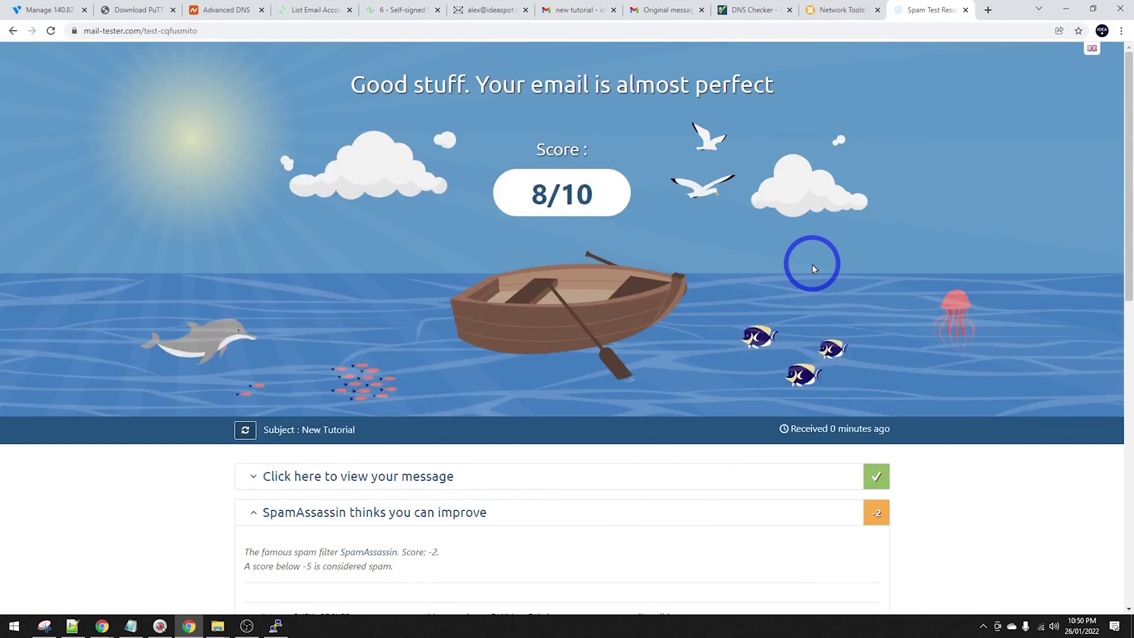
left_click(544, 5)
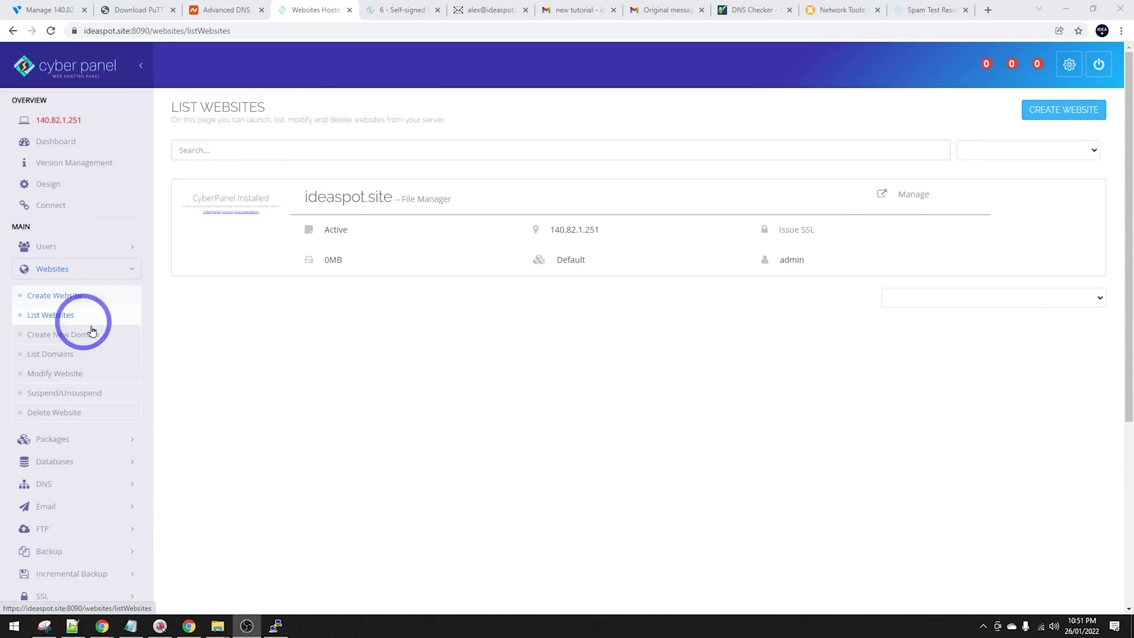
Apply the 'Force HTTP -> HTTPS' rewrite template to ideaspot.site and save it.
left_click(910, 195)
scroll(479, 378, "down", 2)
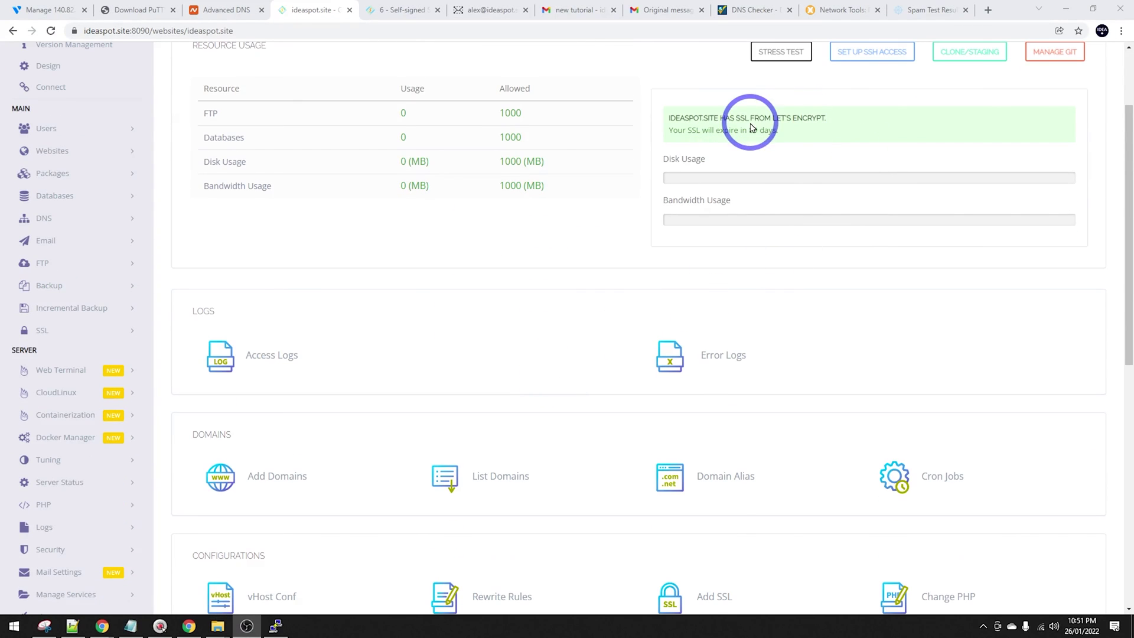
scroll(644, 234, "down", 4)
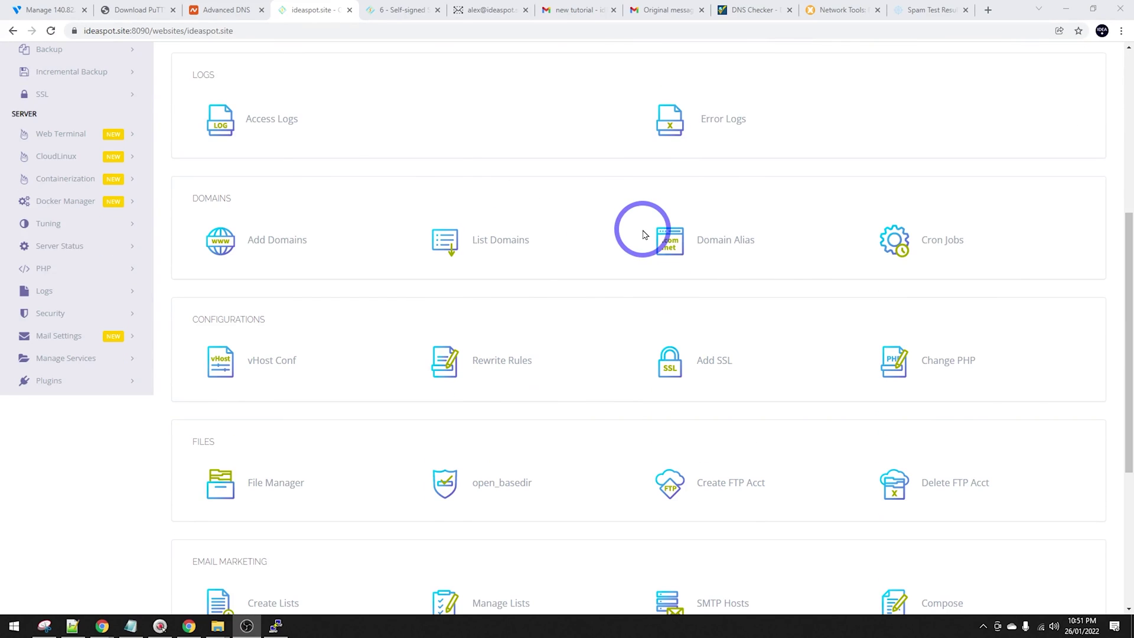
scroll(591, 249, "down", 2)
left_click(519, 245)
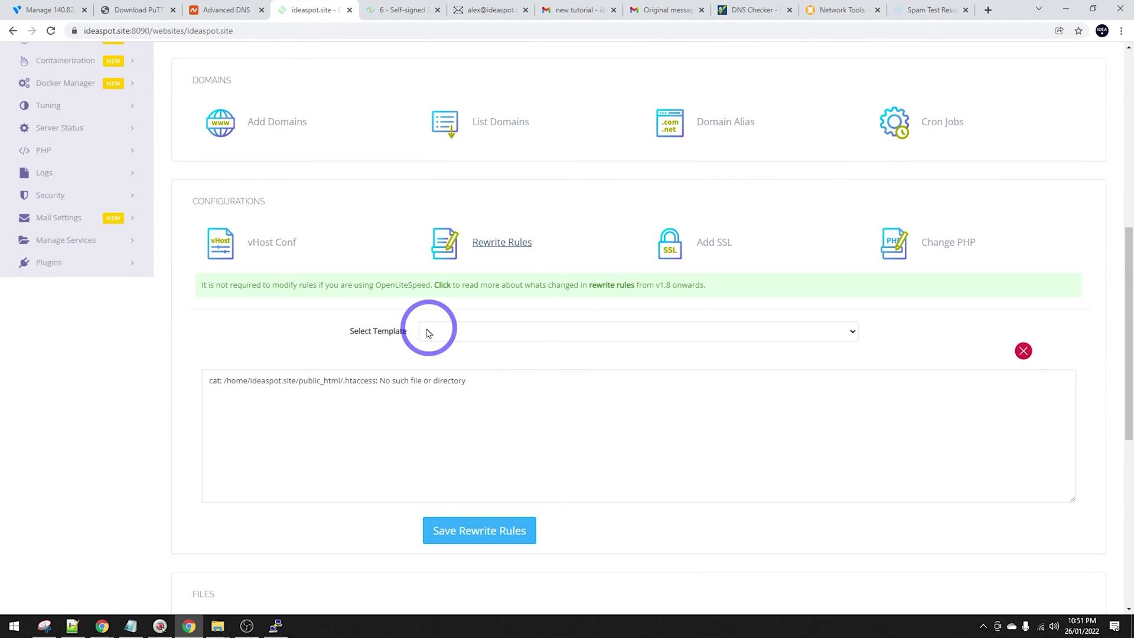
left_click(429, 332)
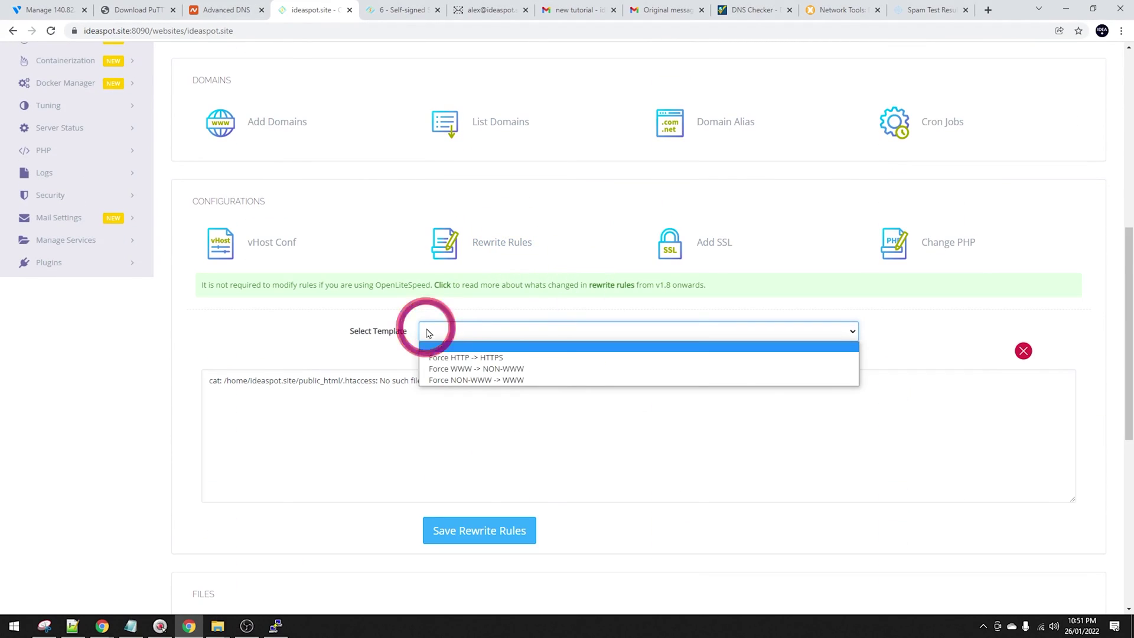
left_click(456, 358)
left_click(452, 536)
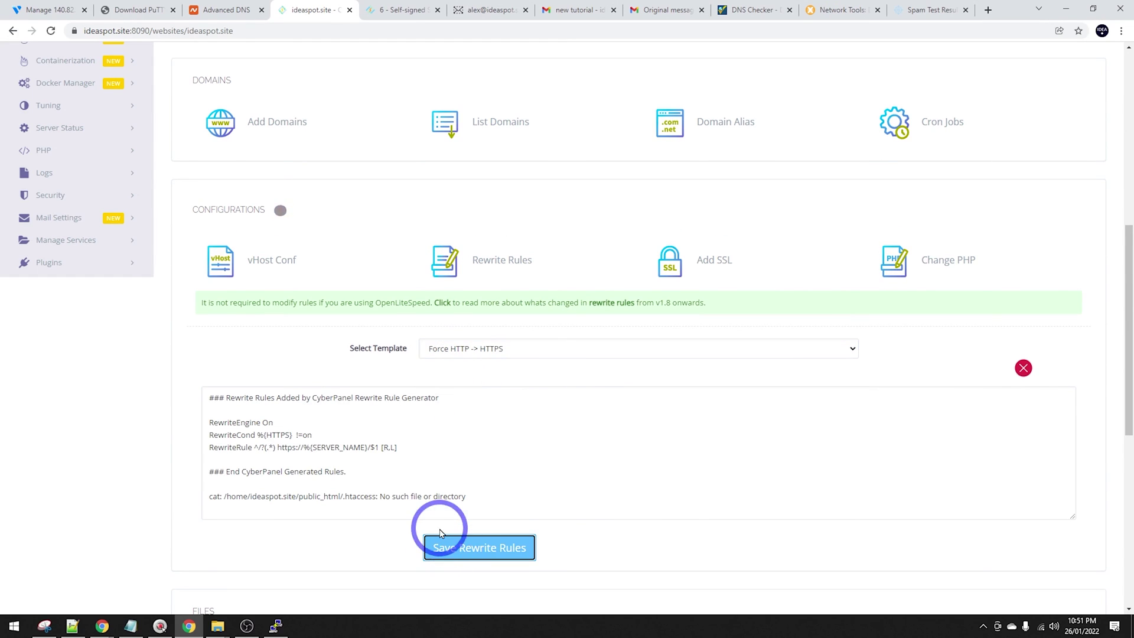
scroll(552, 289, "down", 4)
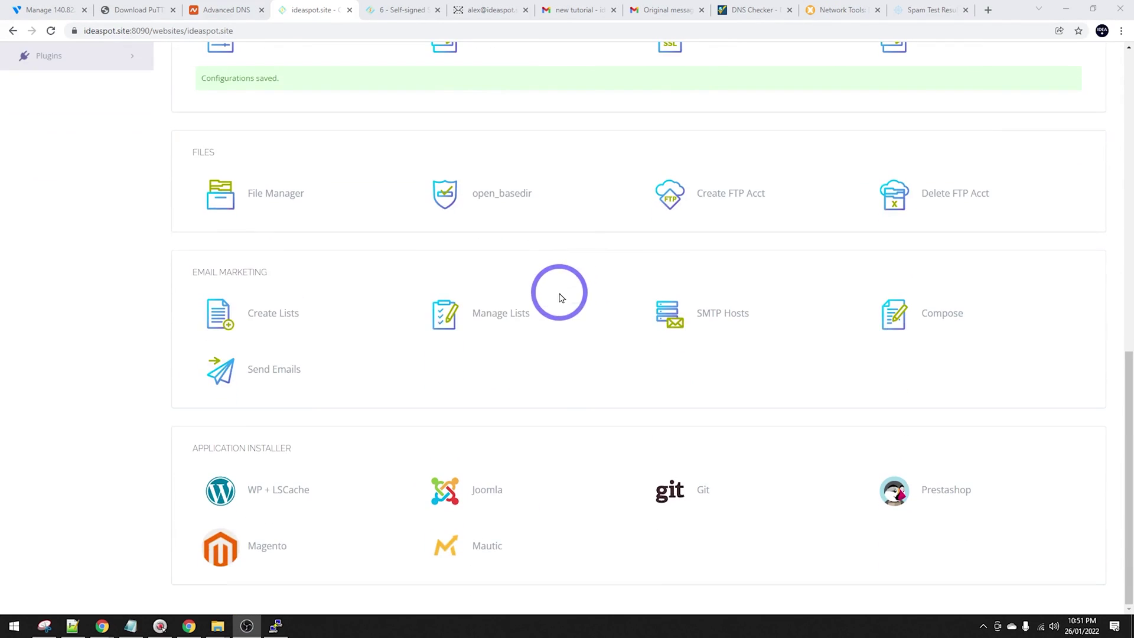
Install WordPress with LSCache on ideaspot.site with blog title Ideaspot and admin login details.
left_click(269, 490)
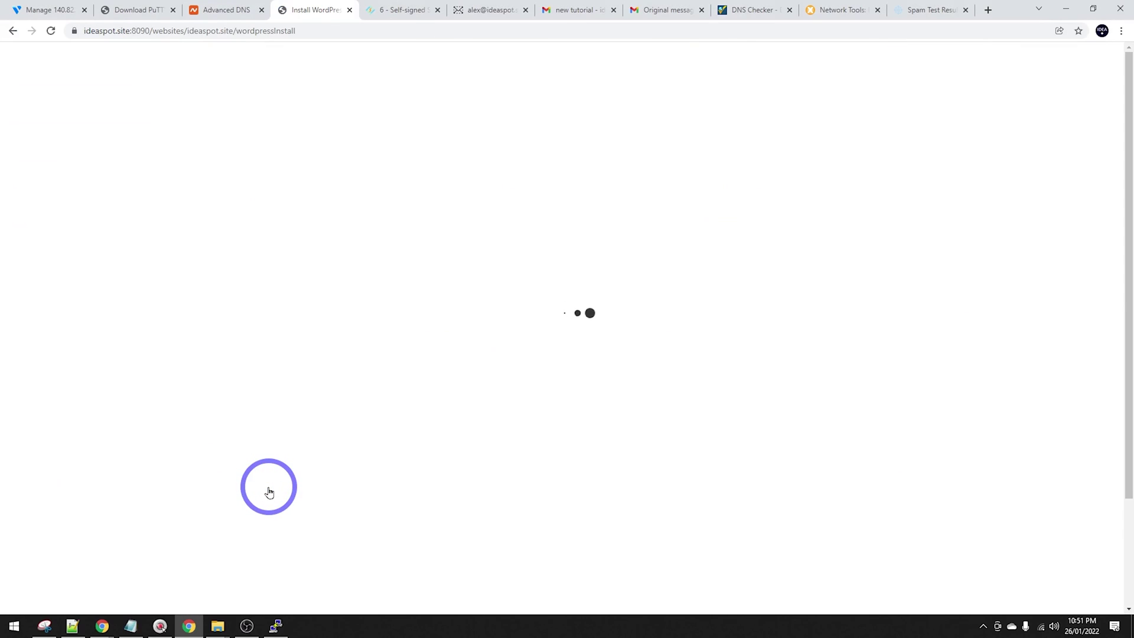
left_click(489, 188)
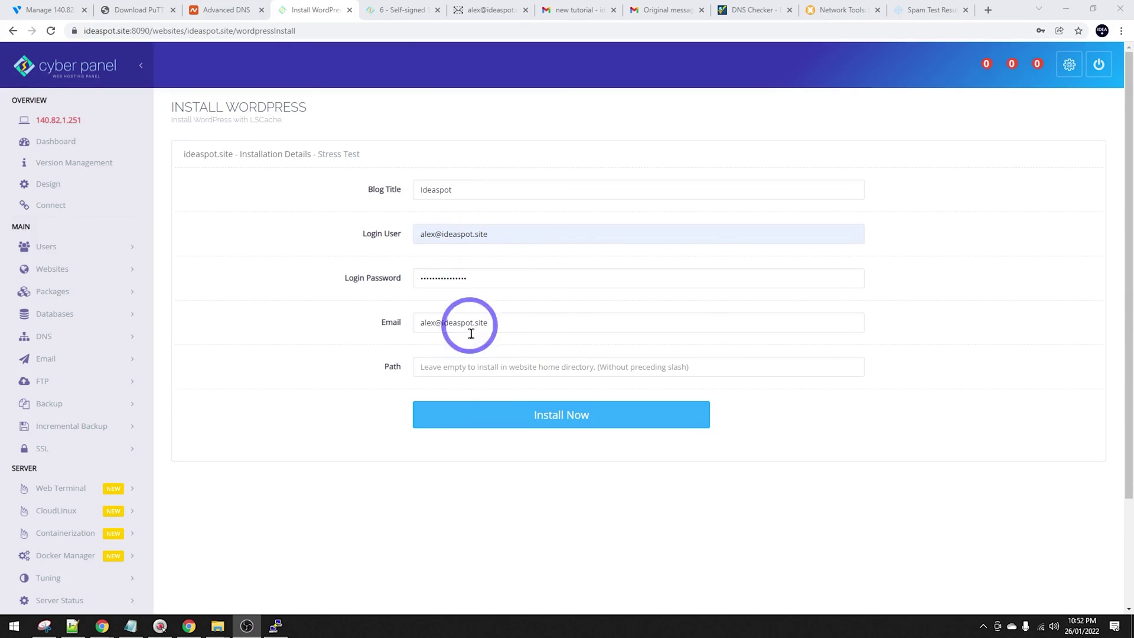
left_click(557, 417)
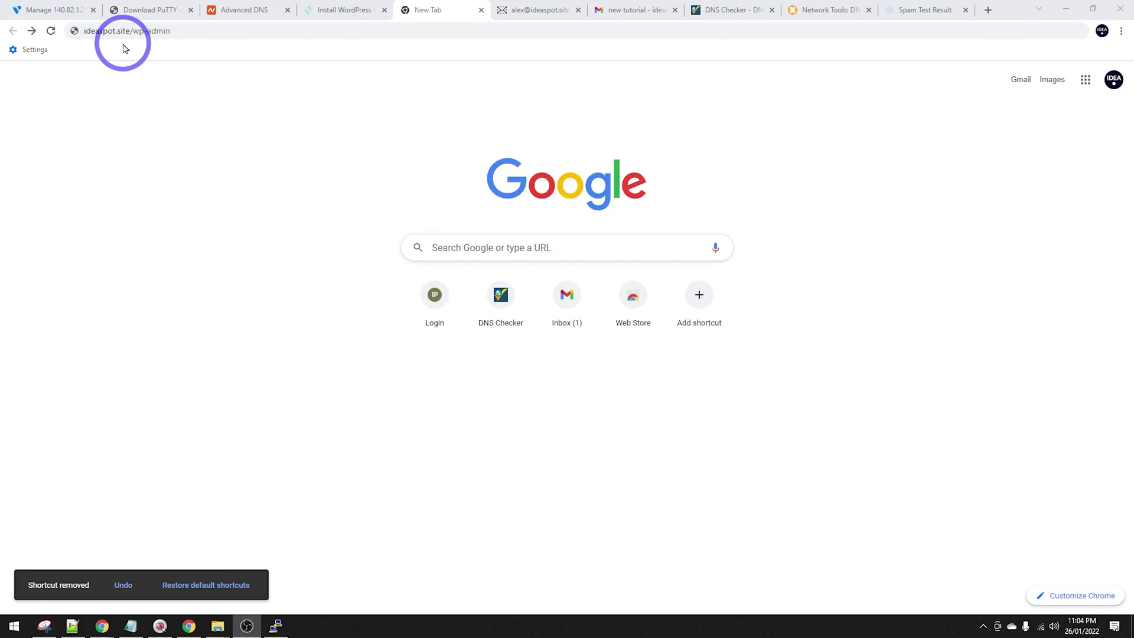
Log in to the ideaspot.site/wp-admin dashboard.
left_click(178, 32)
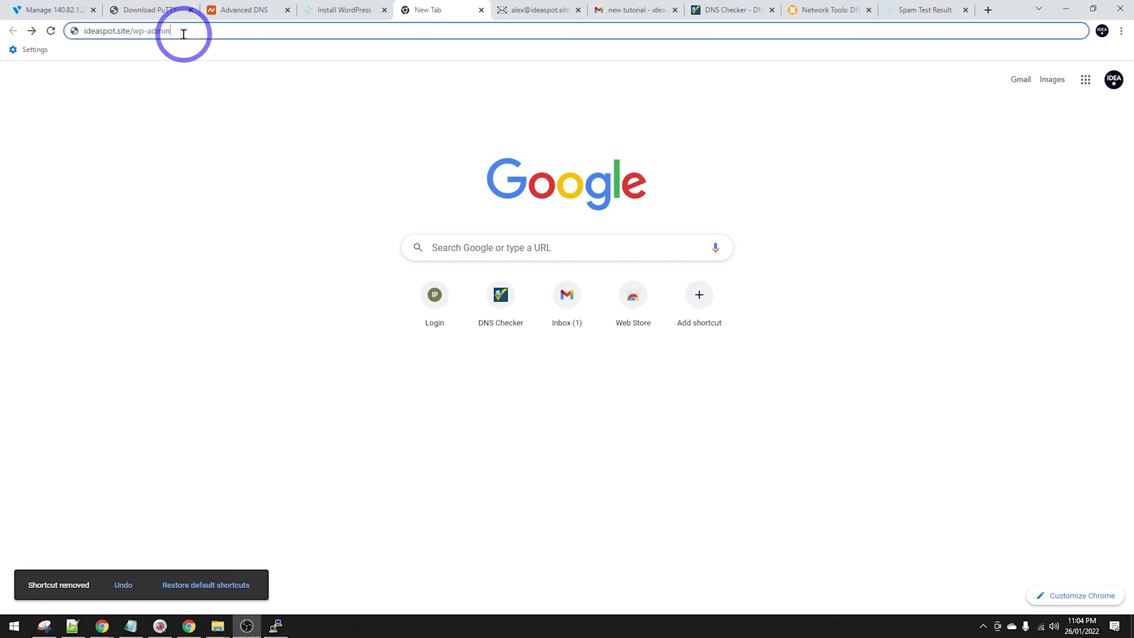
key("Return")
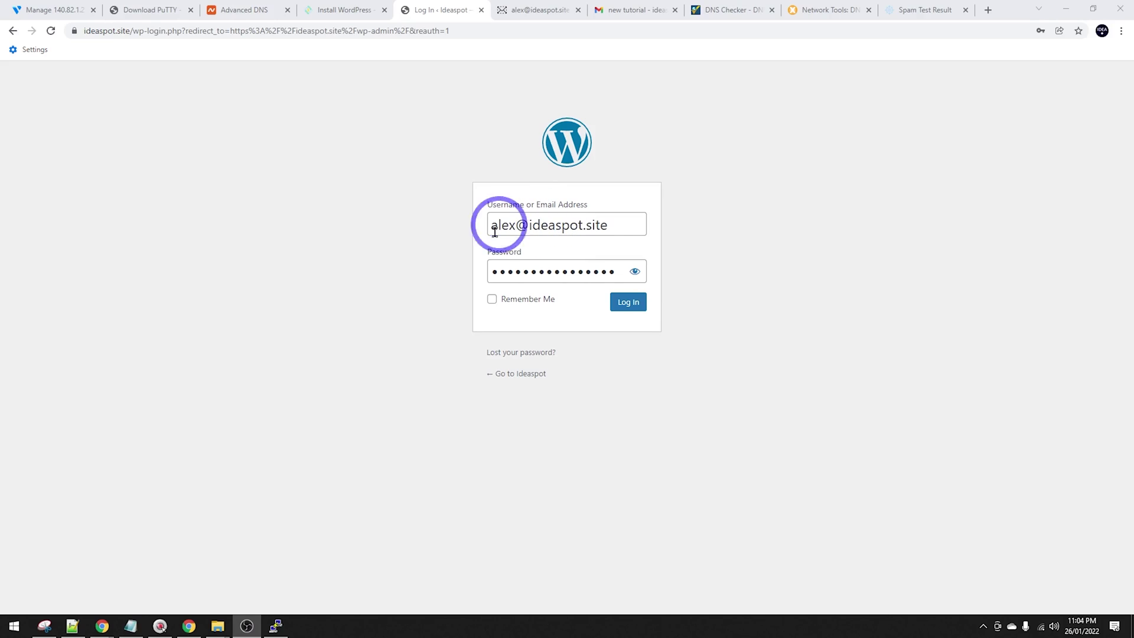
left_click(627, 303)
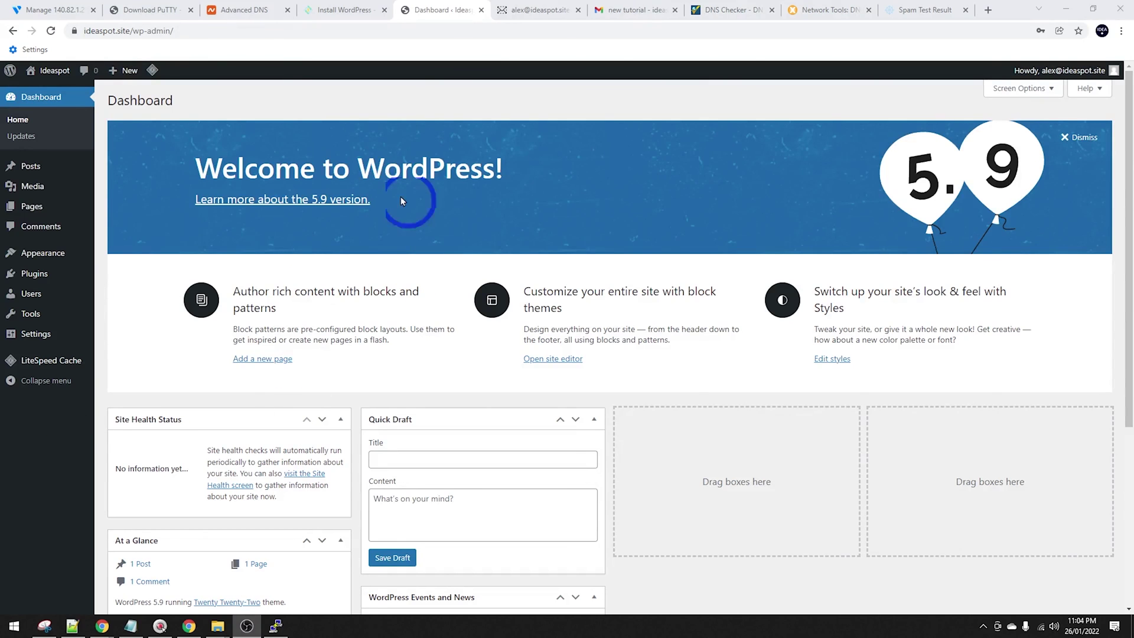
Search 'smtp' under Plugins > Add New, then install and activate WP Mail SMTP by WPForms.
left_click(65, 273)
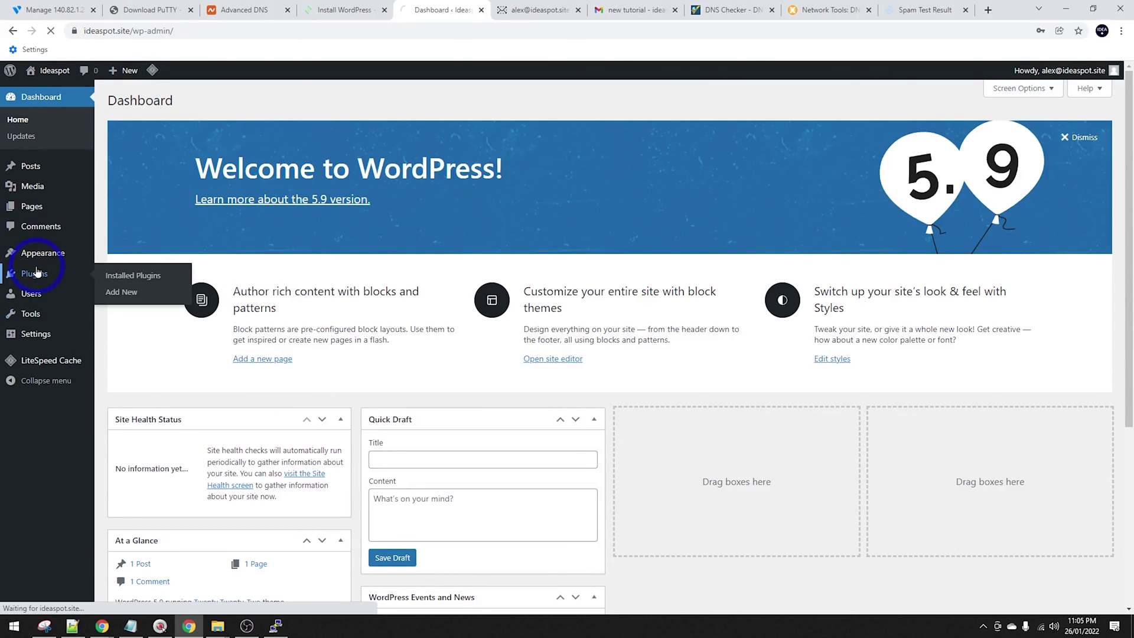
left_click(182, 114)
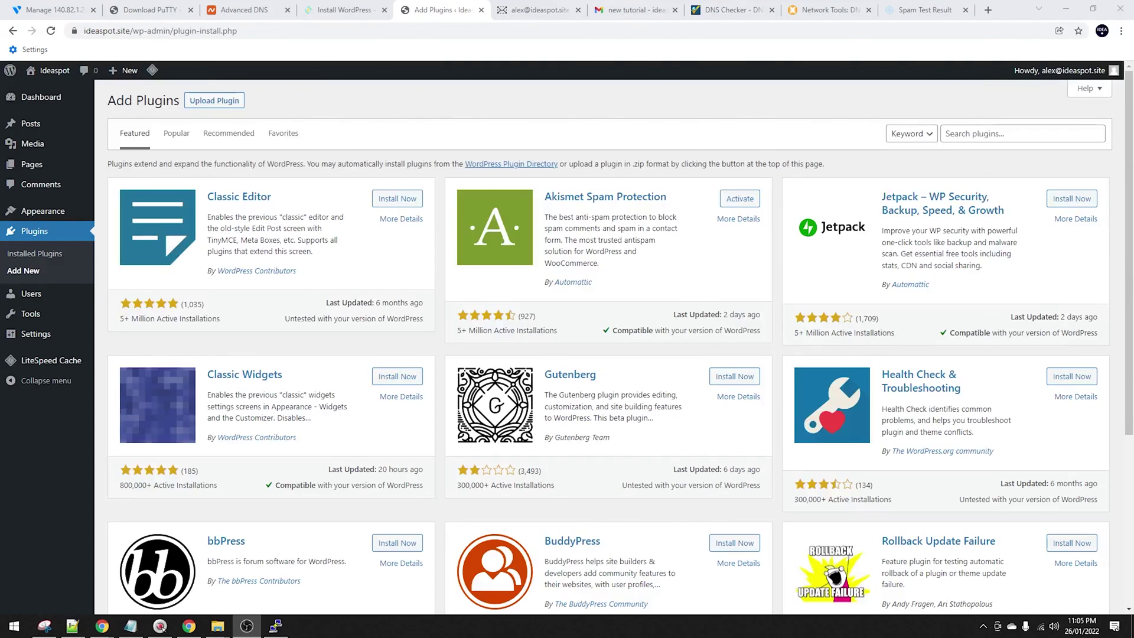
left_click(963, 135)
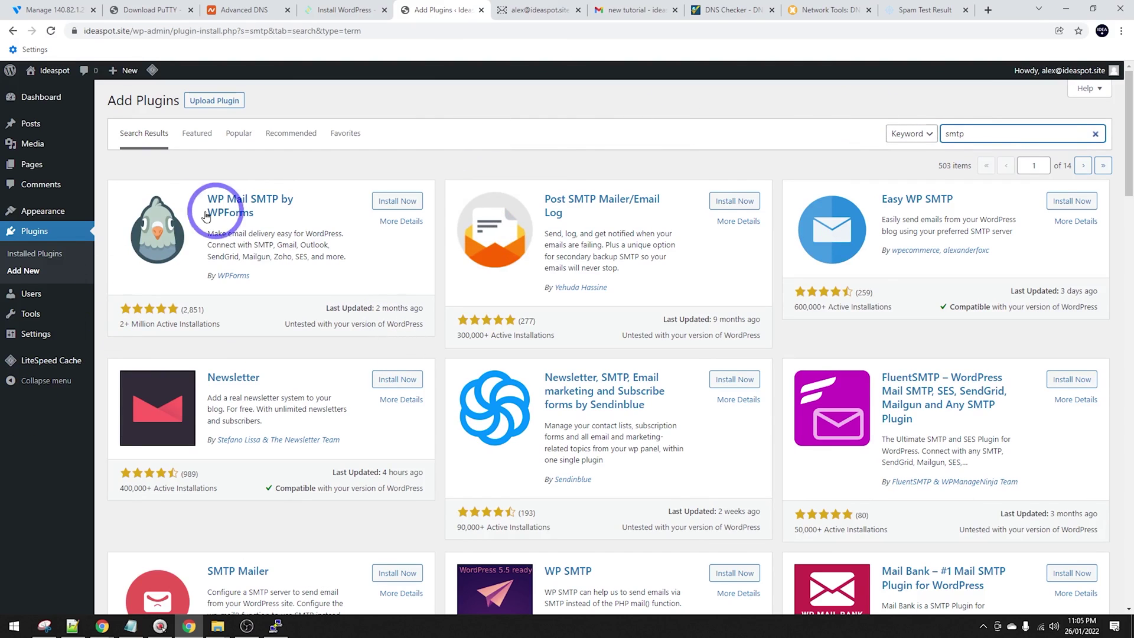
left_click(386, 204)
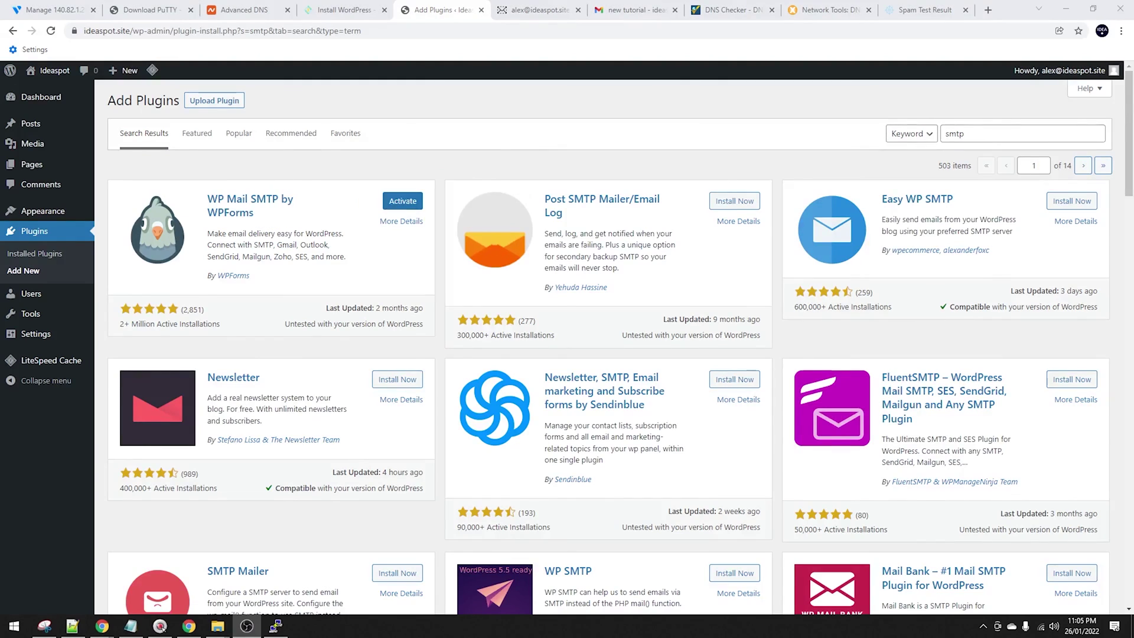
left_click(403, 200)
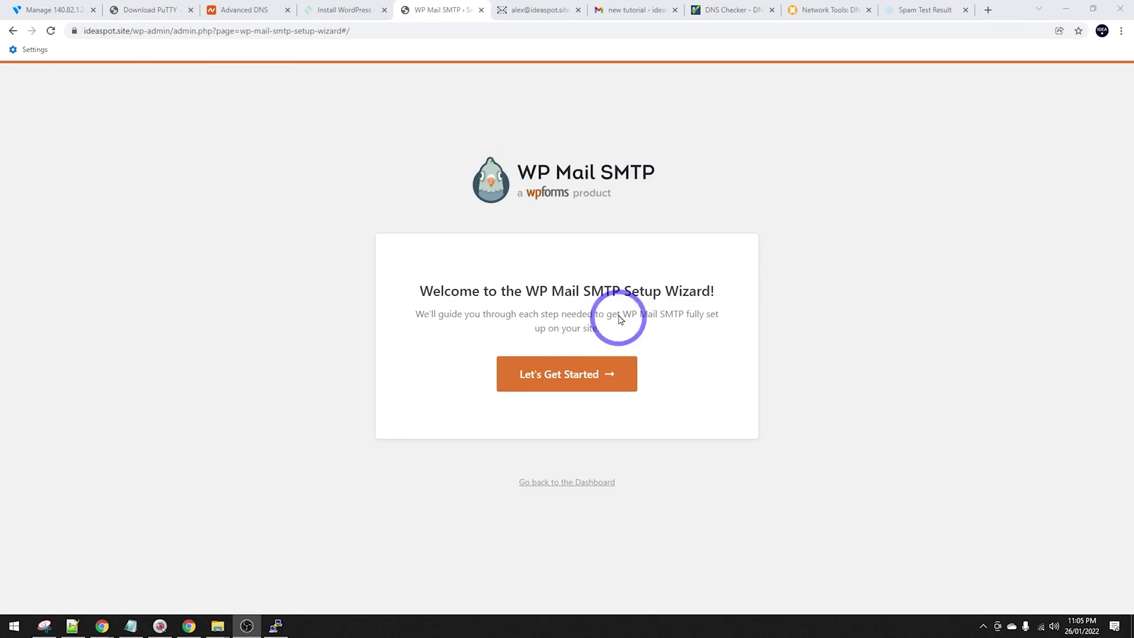
Skip the WP Mail SMTP setup wizard and choose Other SMTP as the mailer.
left_click(568, 479)
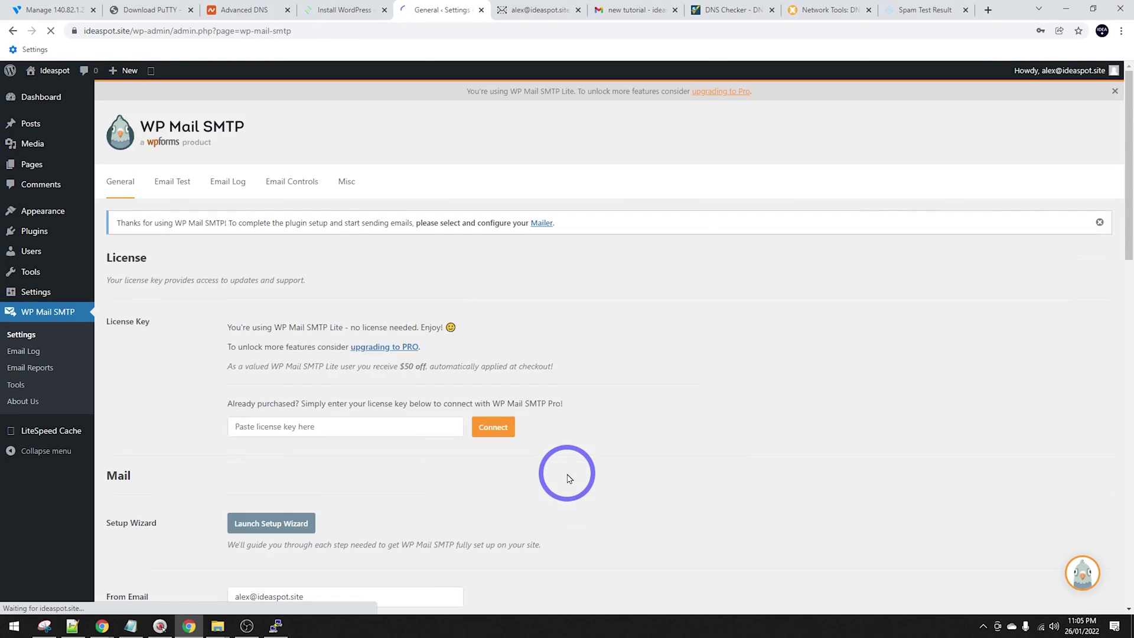
scroll(519, 362, "down", 7)
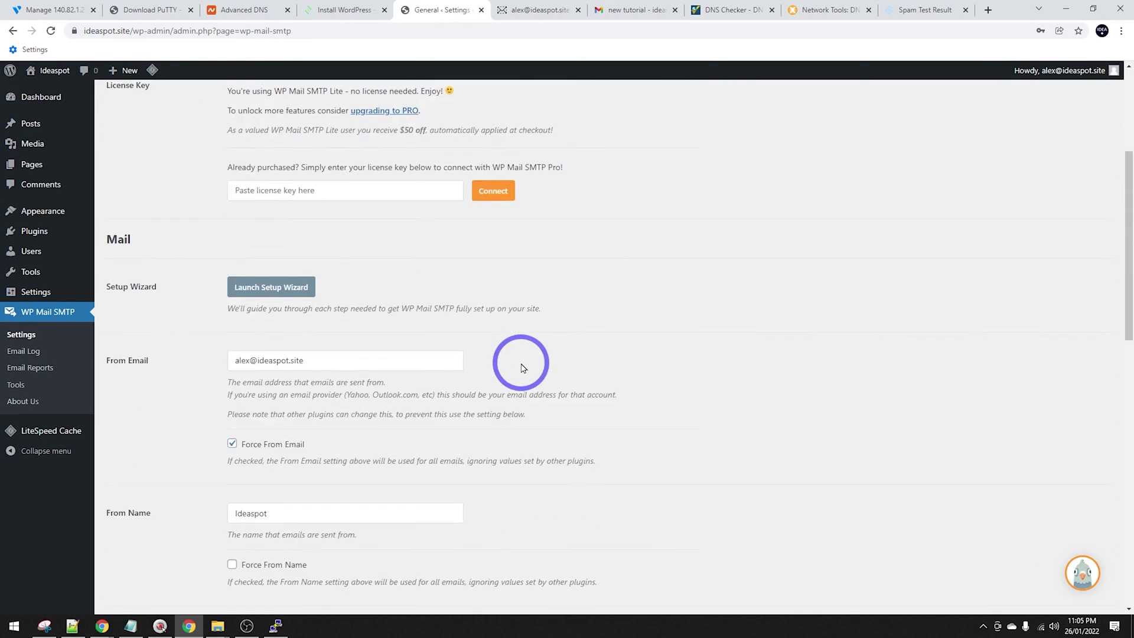
scroll(545, 371, "down", 4)
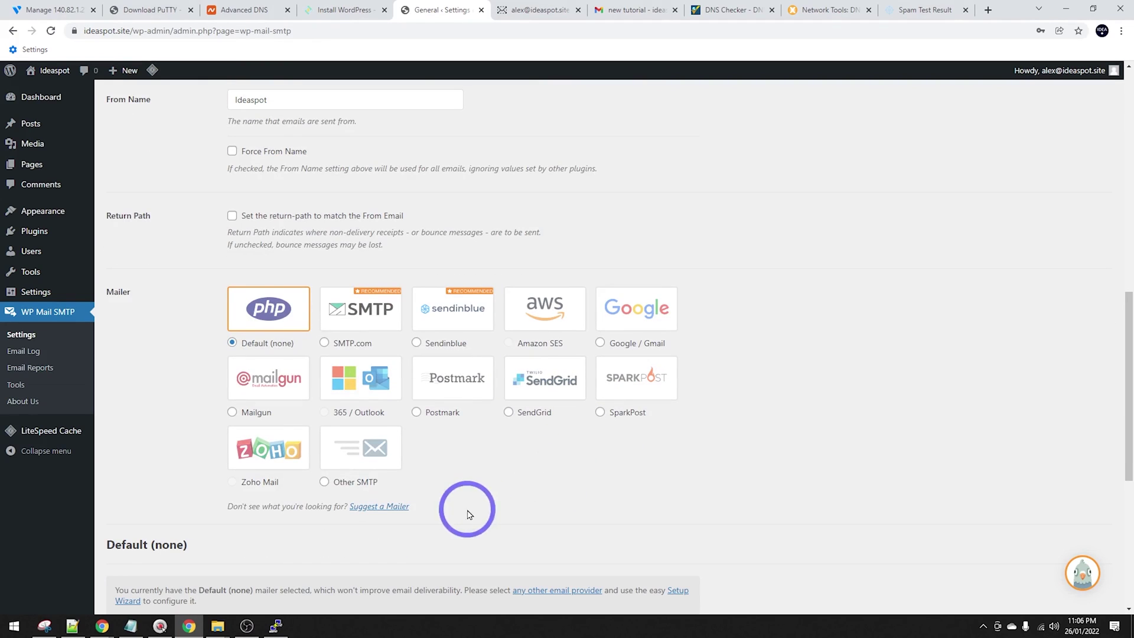
left_click(325, 482)
scroll(590, 450, "down", 8)
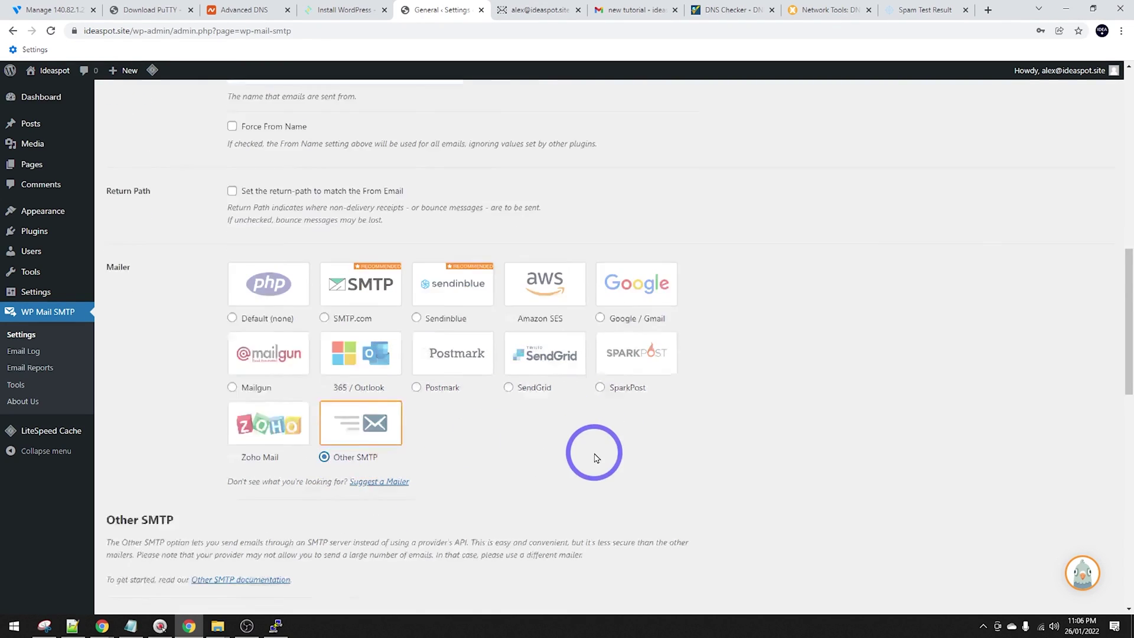
scroll(579, 452, "up", 1)
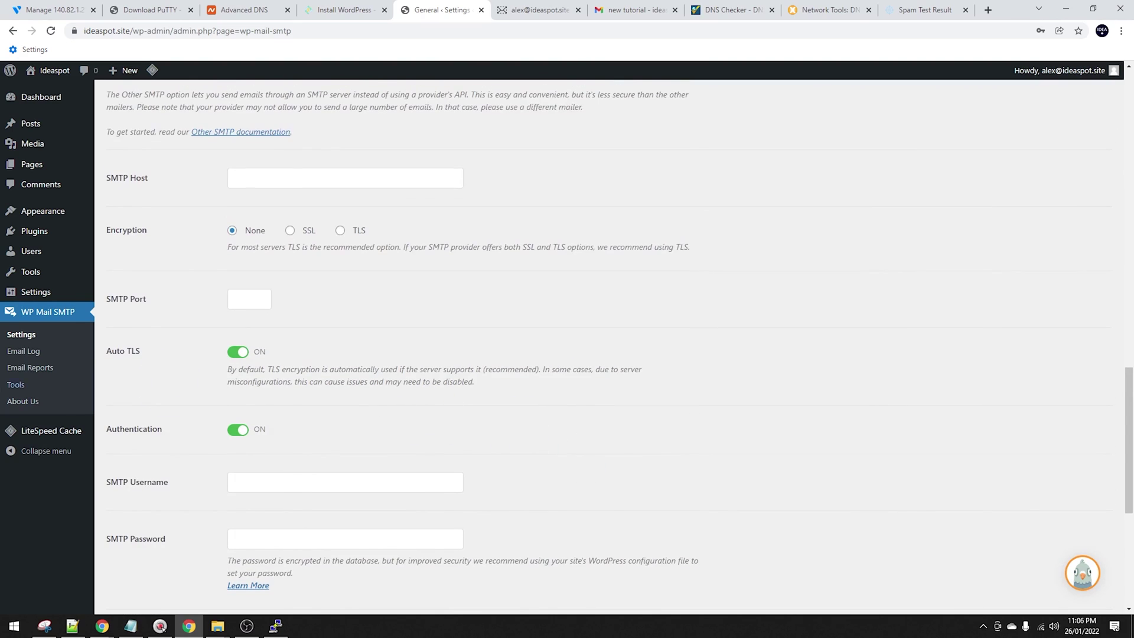
Check CyberPanel's mail connection details and set encryption to TLS on port 587.
left_click(332, 7)
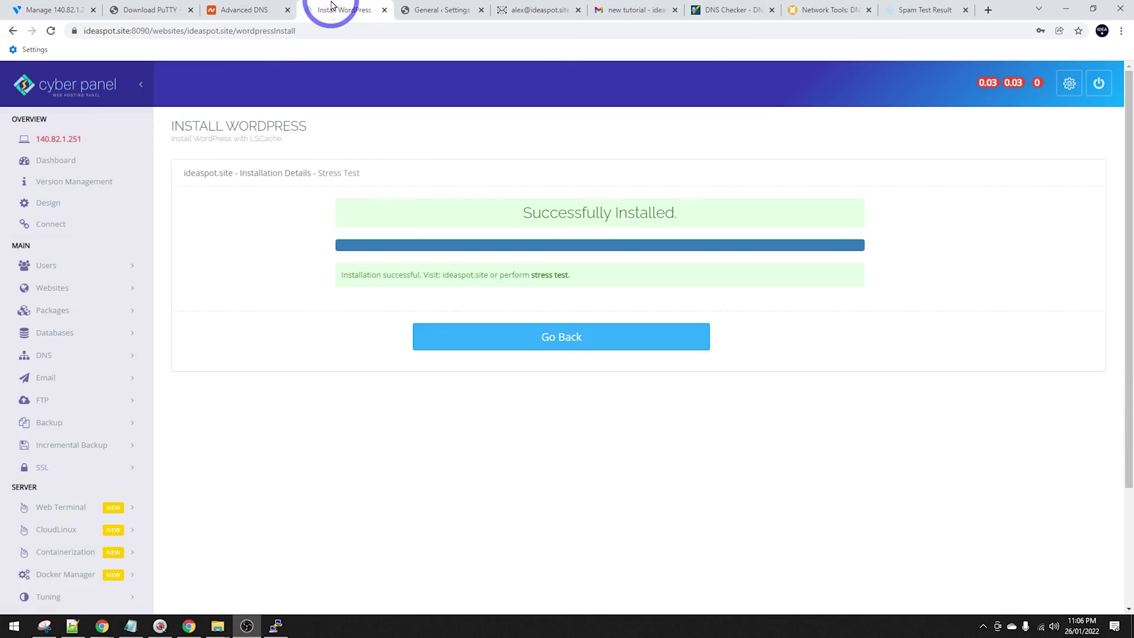
left_click(46, 378)
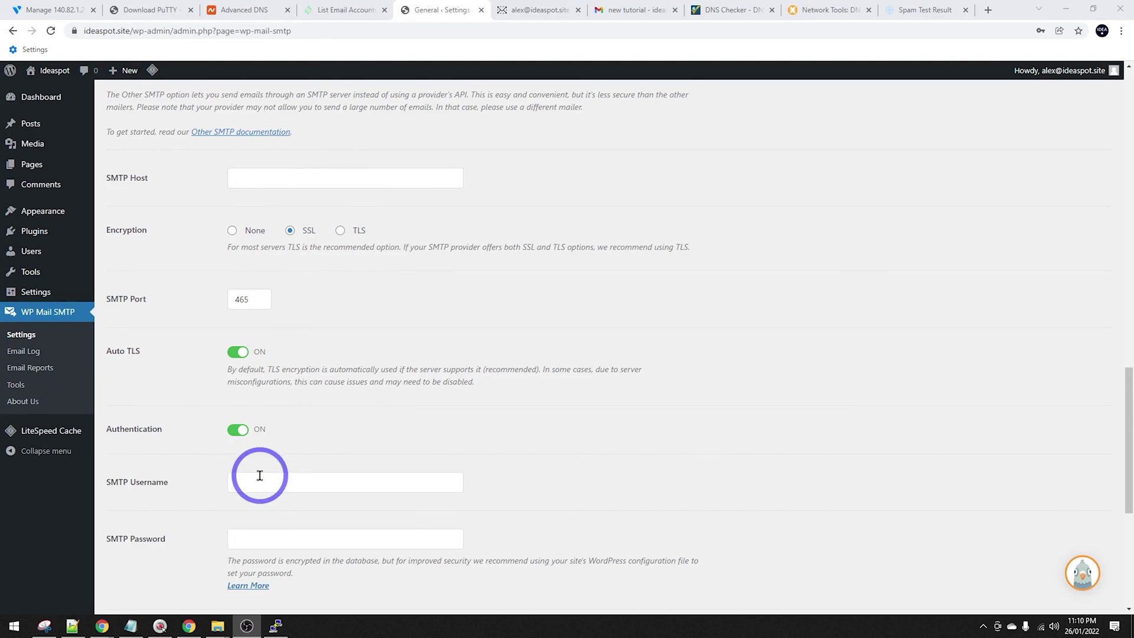
left_click(341, 7)
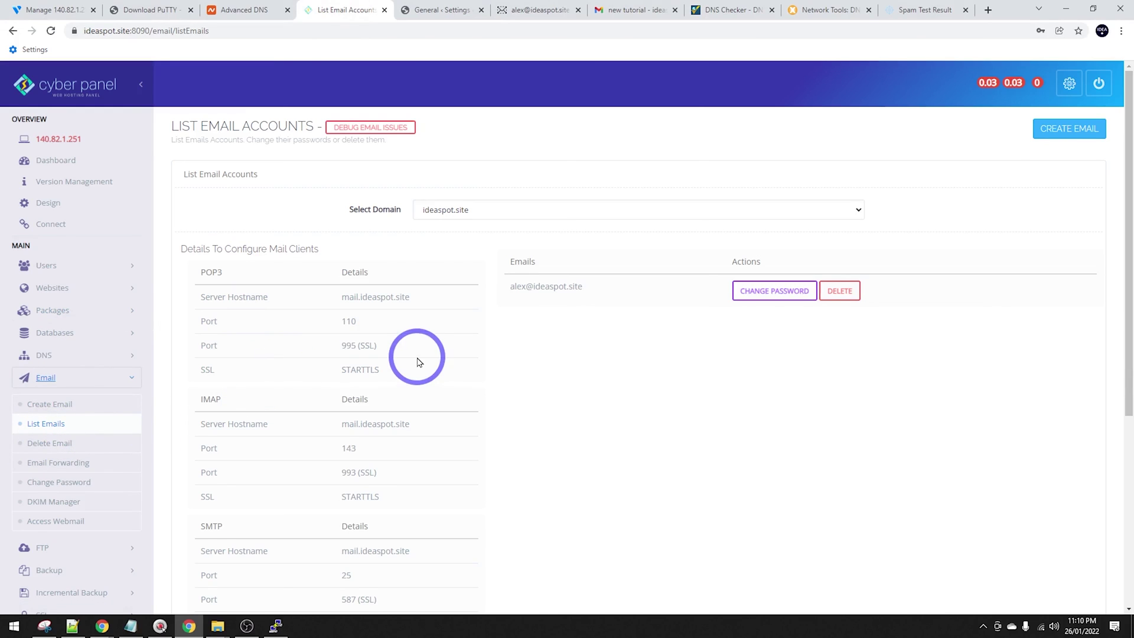
scroll(418, 360, "down", 1)
scroll(430, 511, "down", 1)
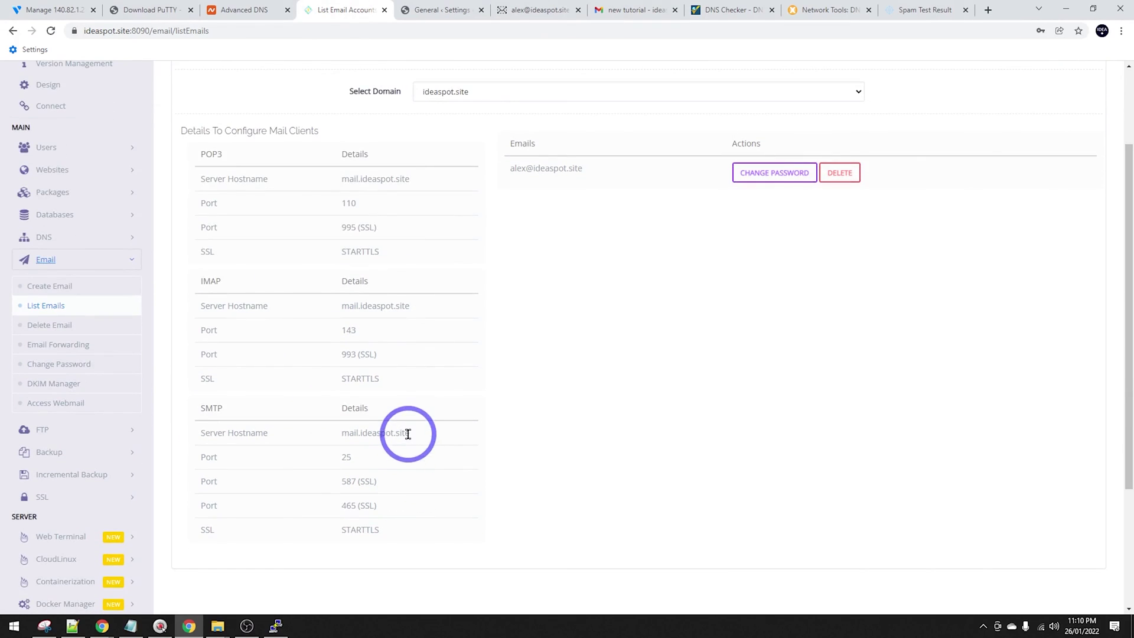
left_click_drag(411, 433, 341, 433)
left_click(434, 10)
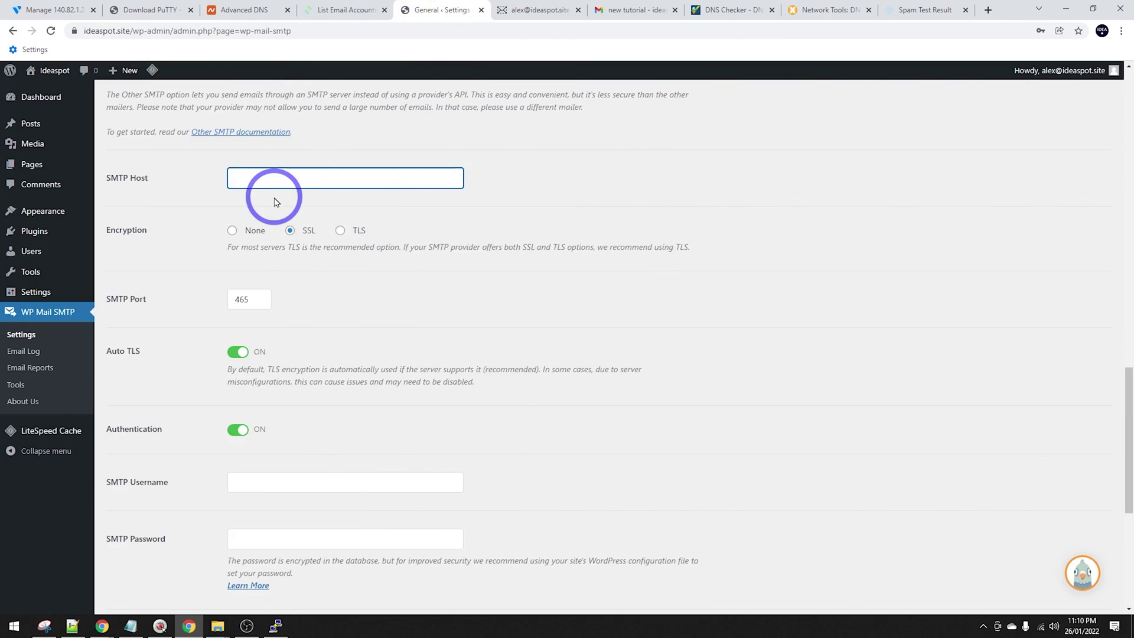
left_click(342, 231)
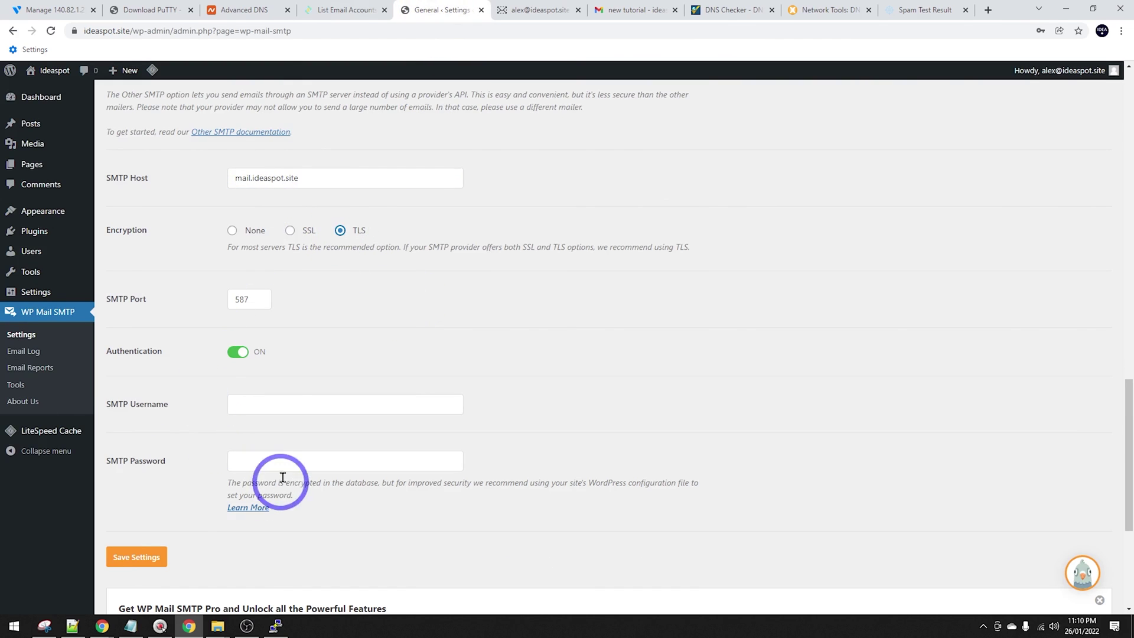
Enter the mailbox address as SMTP username and its password, then save the settings.
left_click(327, 7)
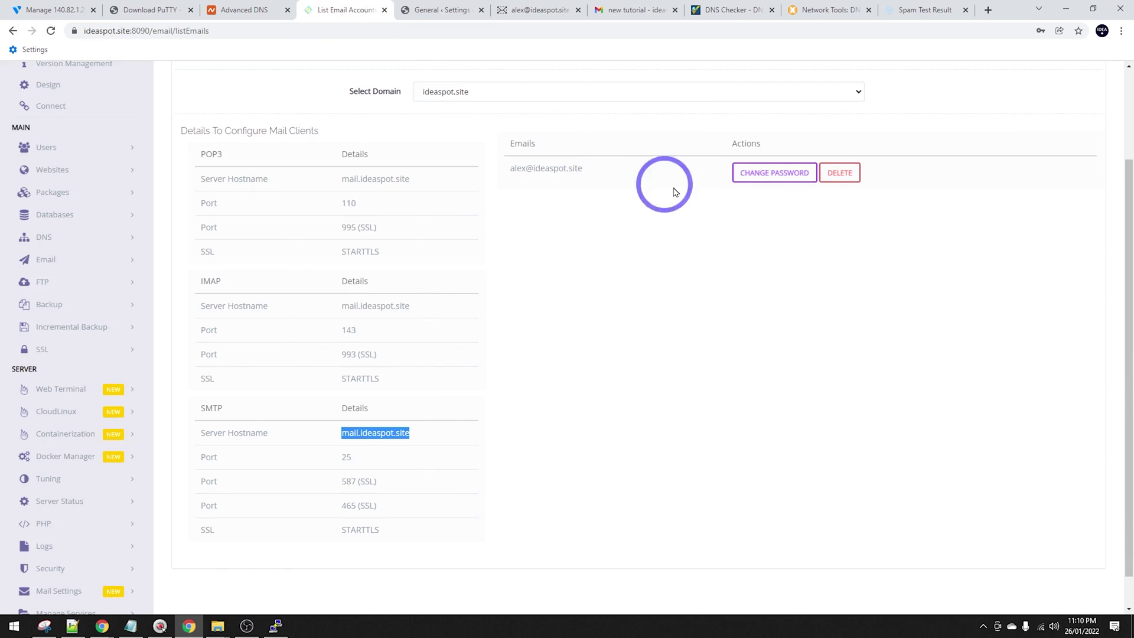
left_click_drag(608, 169, 499, 170)
key("ctrl+c")
left_click(430, 6)
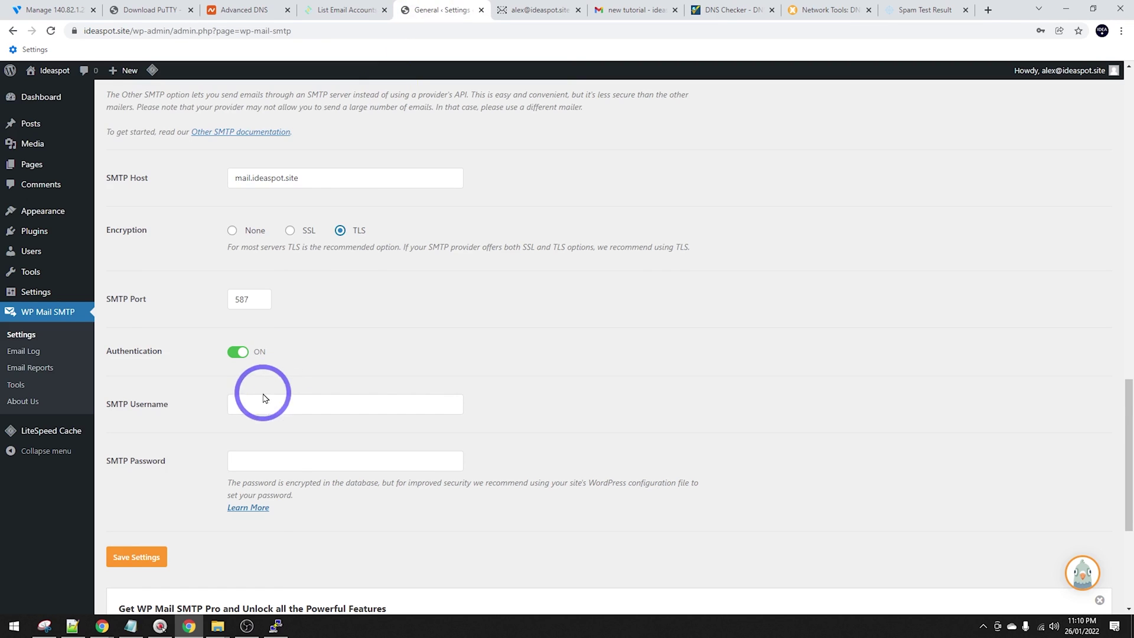
left_click(260, 401)
key("ctrl+v")
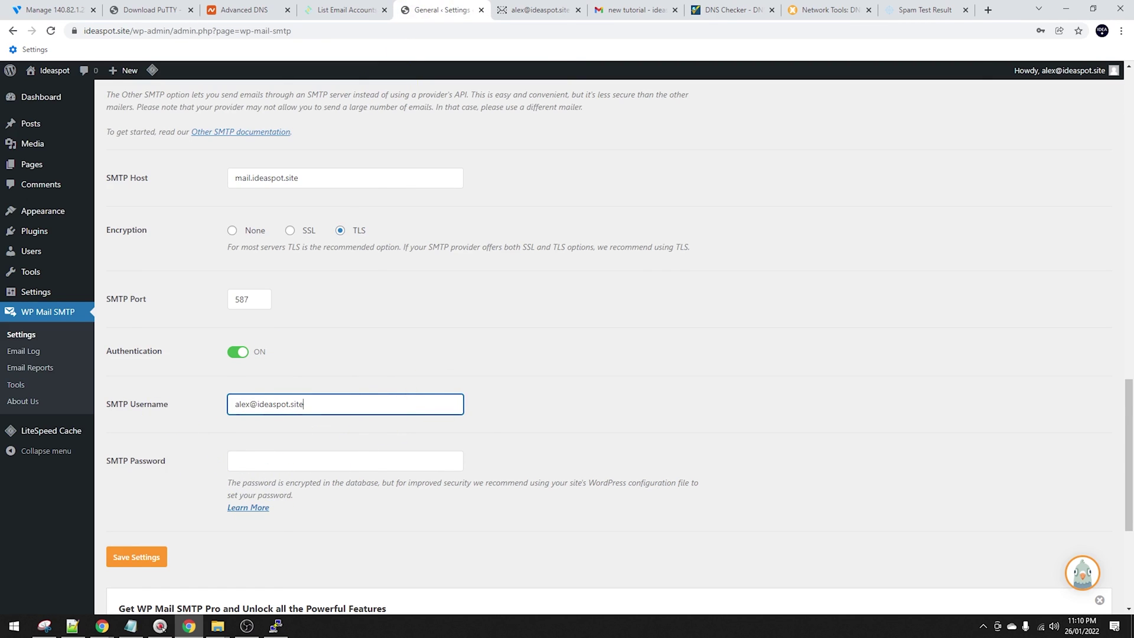
left_click(240, 461)
key("ctrl+v")
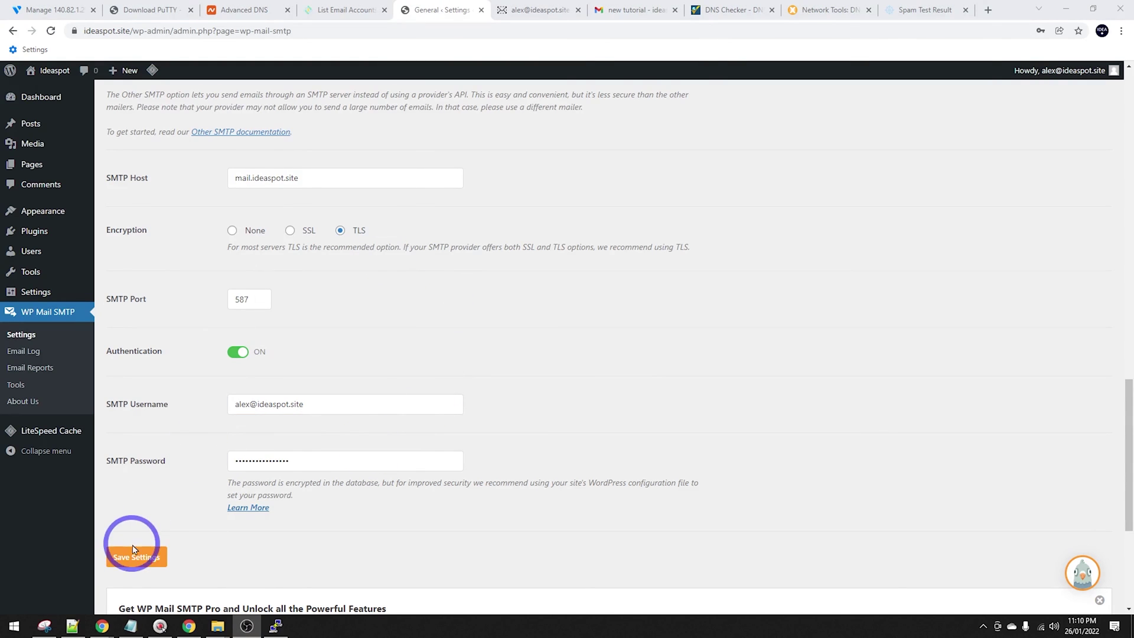
left_click(132, 561)
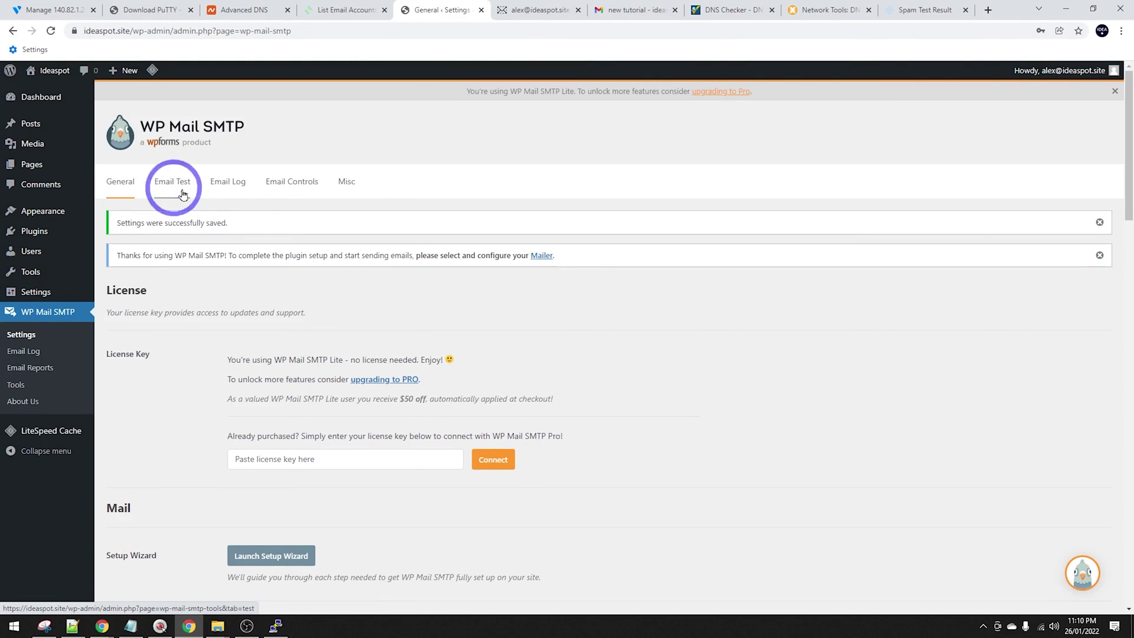
Send a WP Mail SMTP test email from the Email Test tab to the Gmail address.
left_click(171, 184)
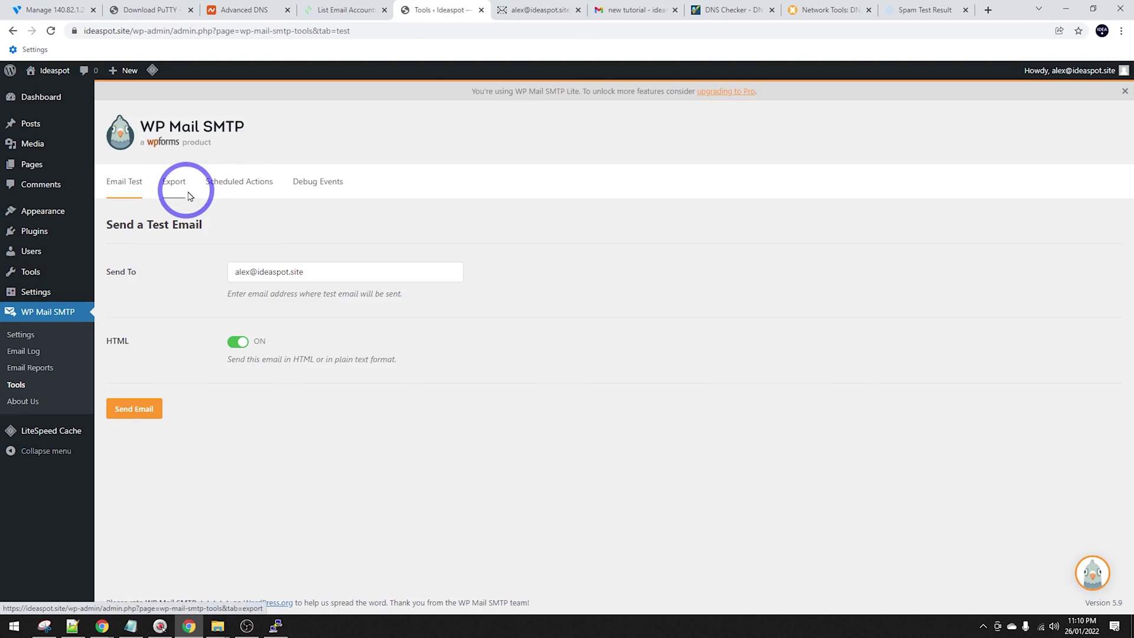
left_click_drag(331, 277, 186, 271)
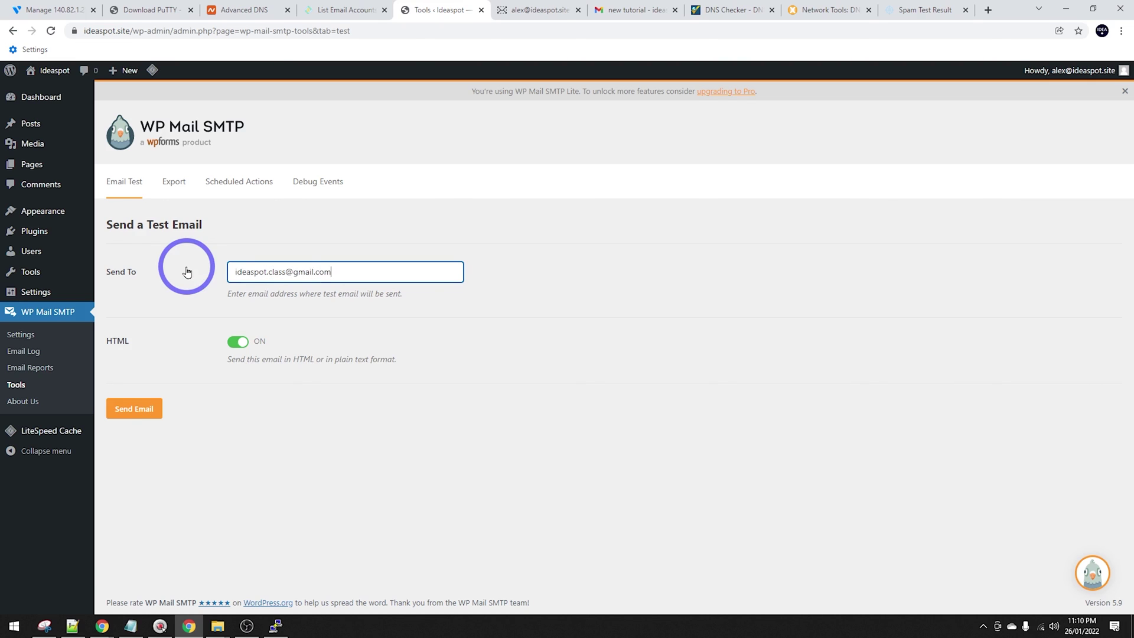
left_click(125, 409)
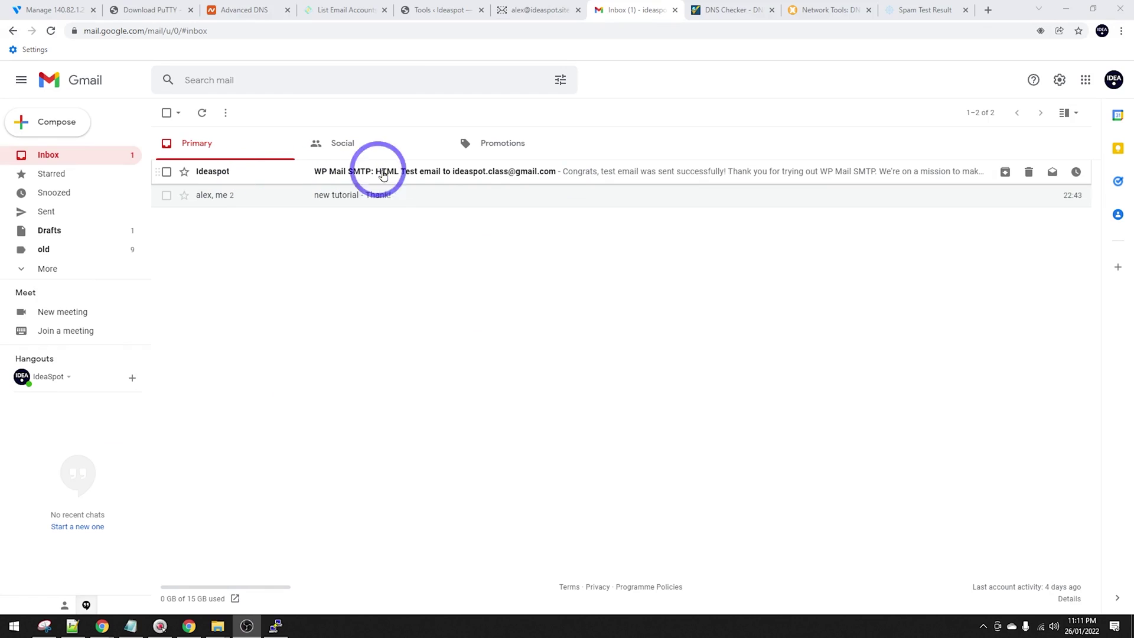
Open the WP Mail SMTP test email in Gmail and view its original headers.
left_click(553, 178)
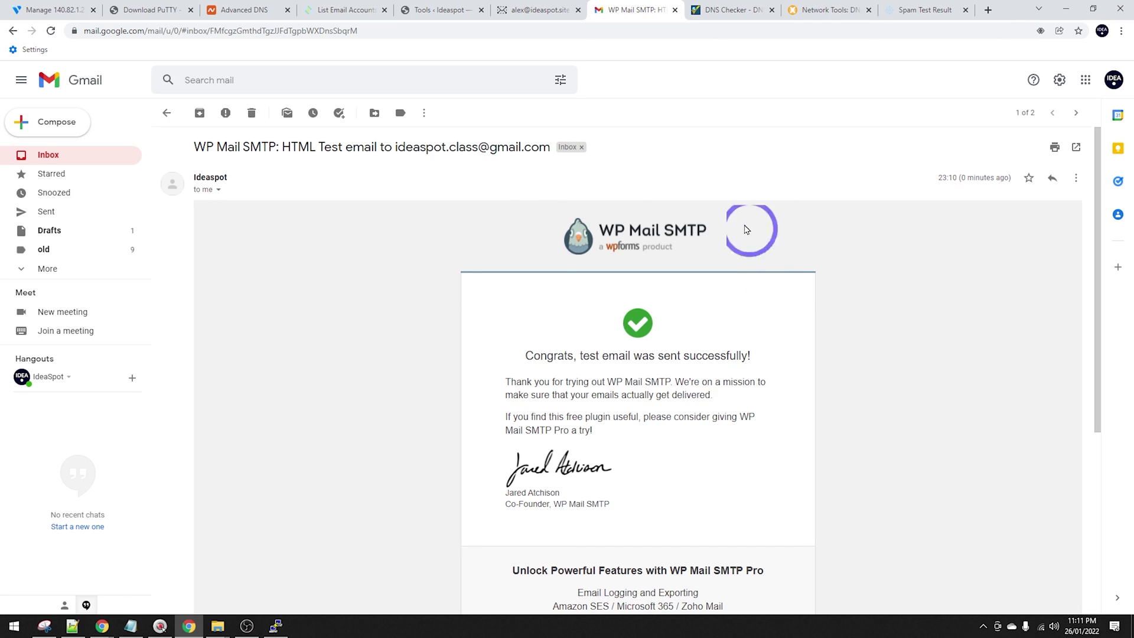
left_click(1076, 178)
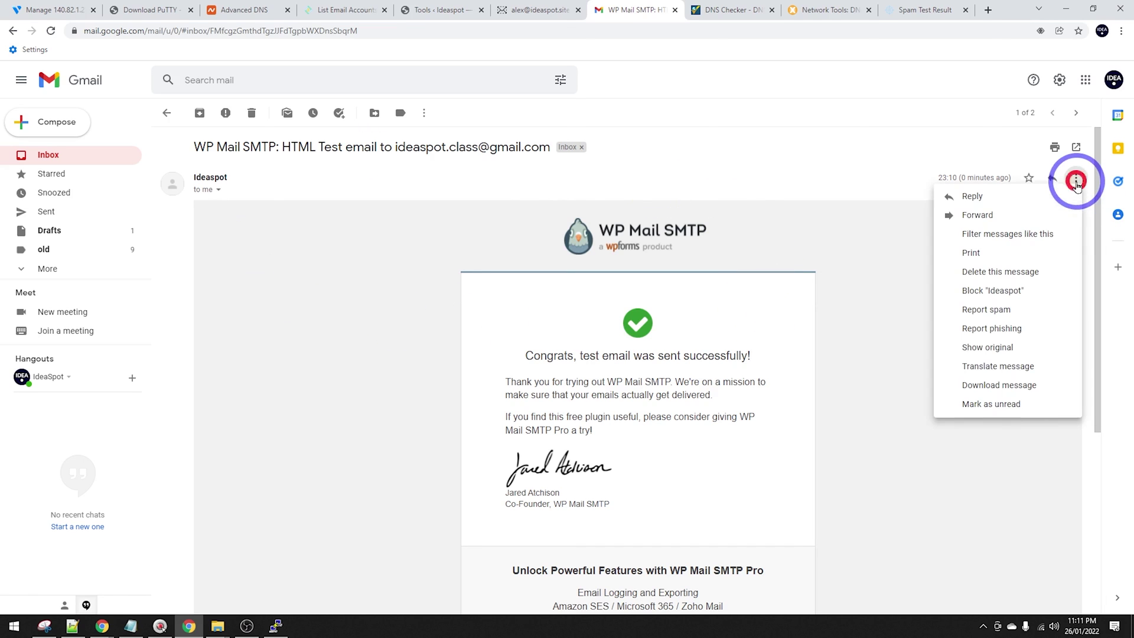
left_click(989, 348)
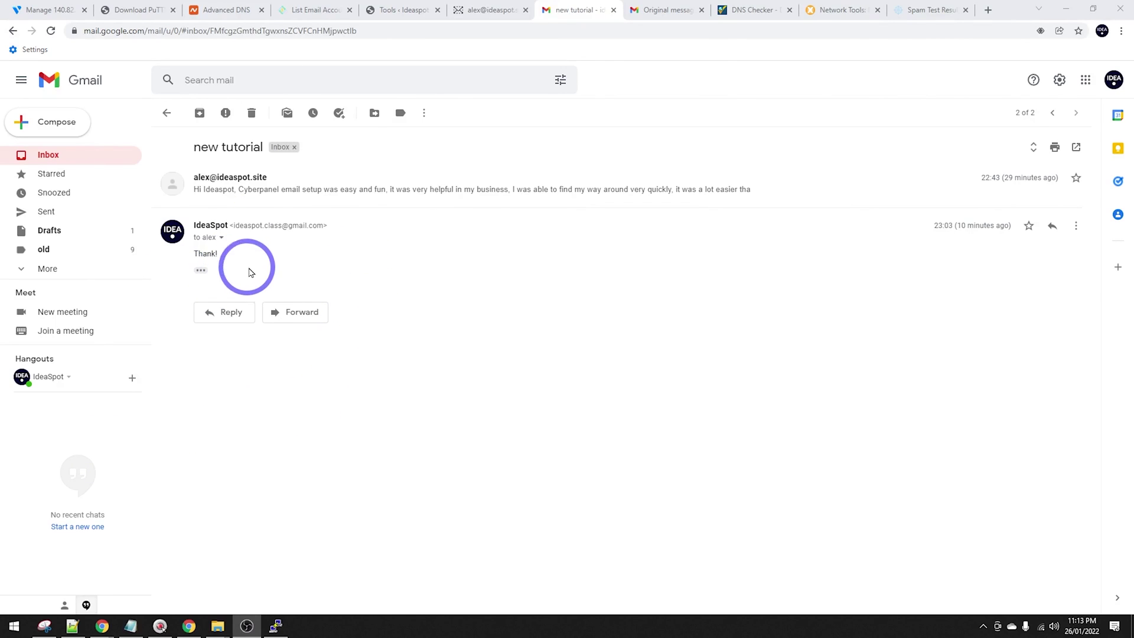
Return to the RainLoop inbox showing the IdeaSpot reply 'Re: new tutorial'.
left_click(489, 9)
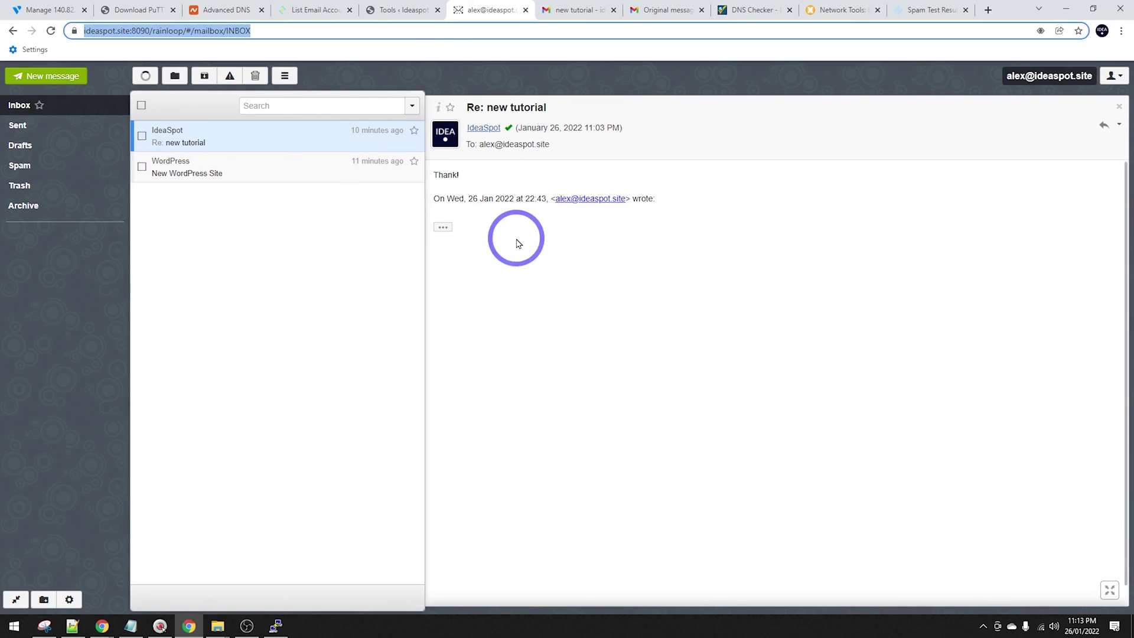